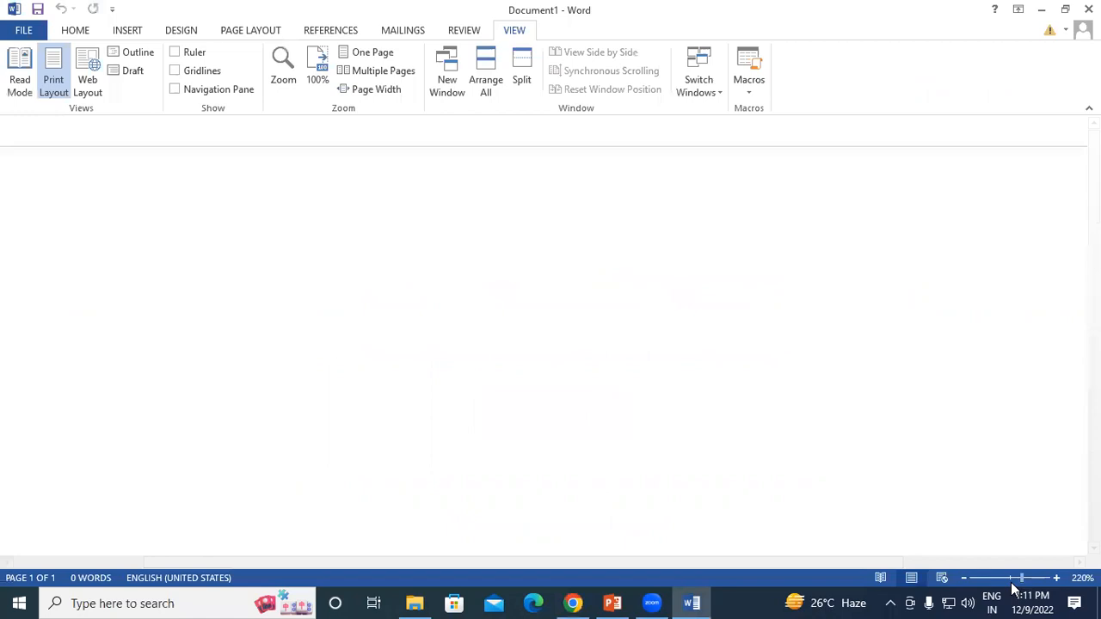
Step: Zoom the blank document to 108% and fill it with 20 paragraphs of sample text using =rand(20)
{"action": "left_click", "coordinate": [1011, 578]}
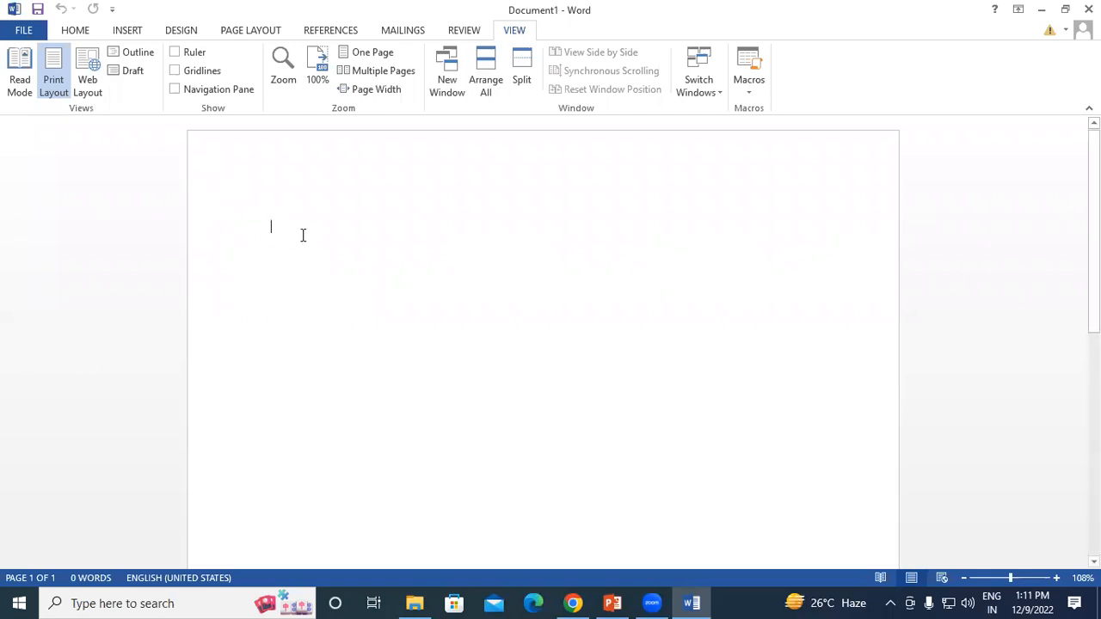
{"action": "type", "text": "="}
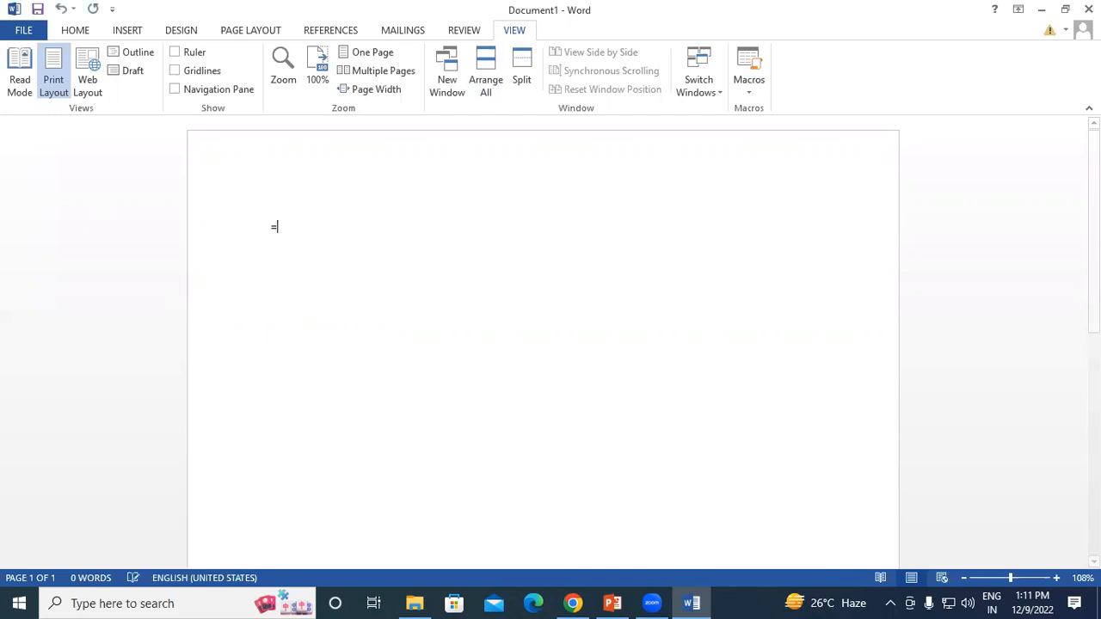
{"action": "type", "text": "rand("}
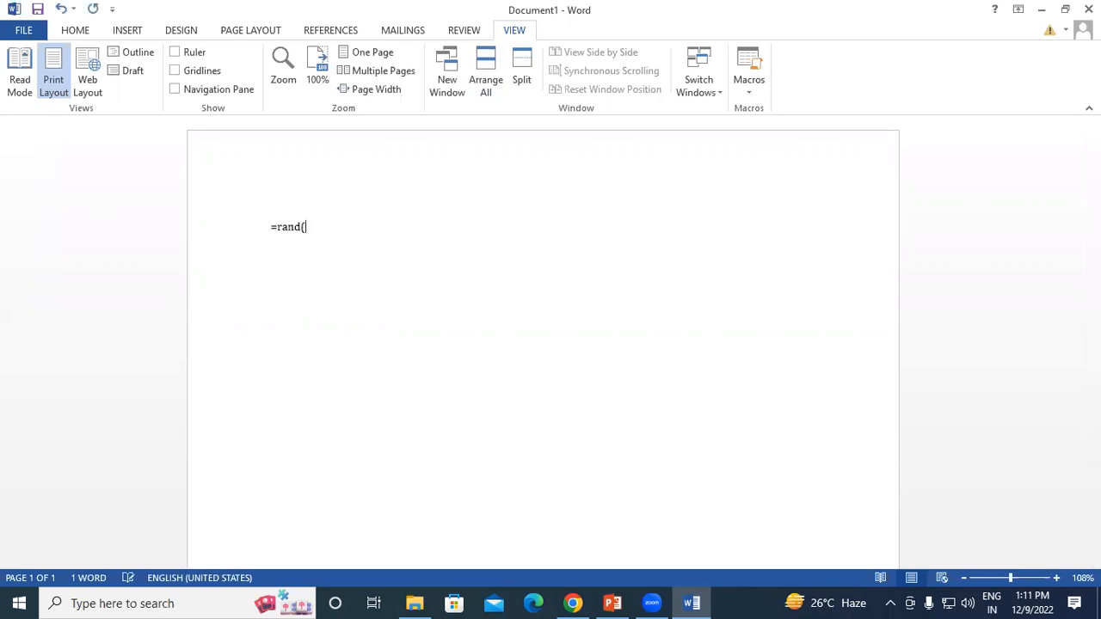
{"action": "type", "text": "20)"}
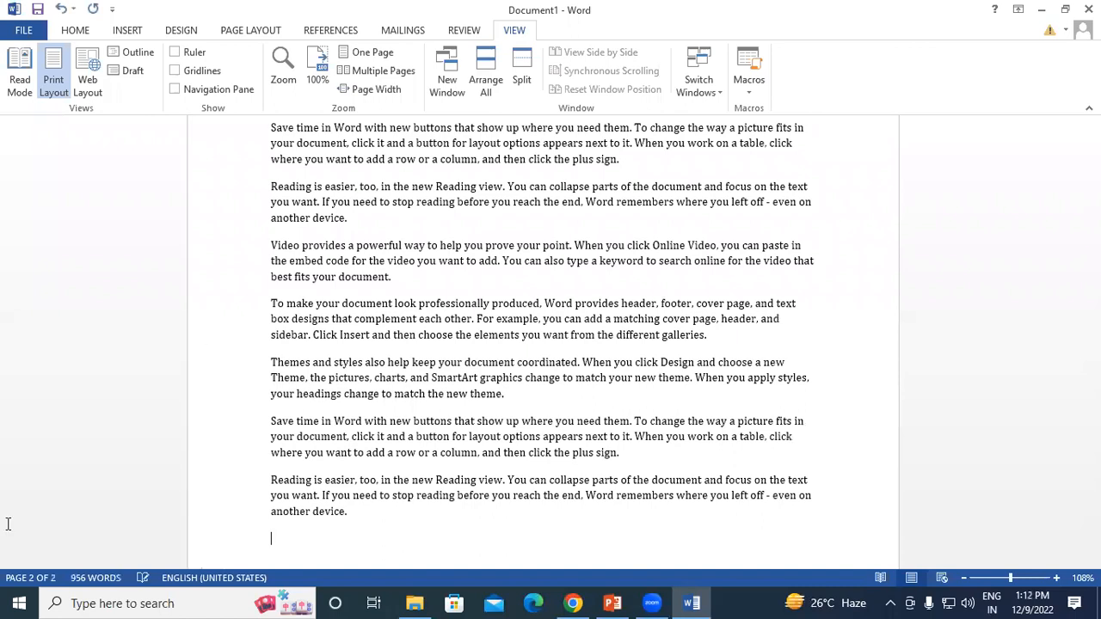
{"action": "left_click_drag", "start_coordinate": [1093, 428], "coordinate": [1056, 183]}
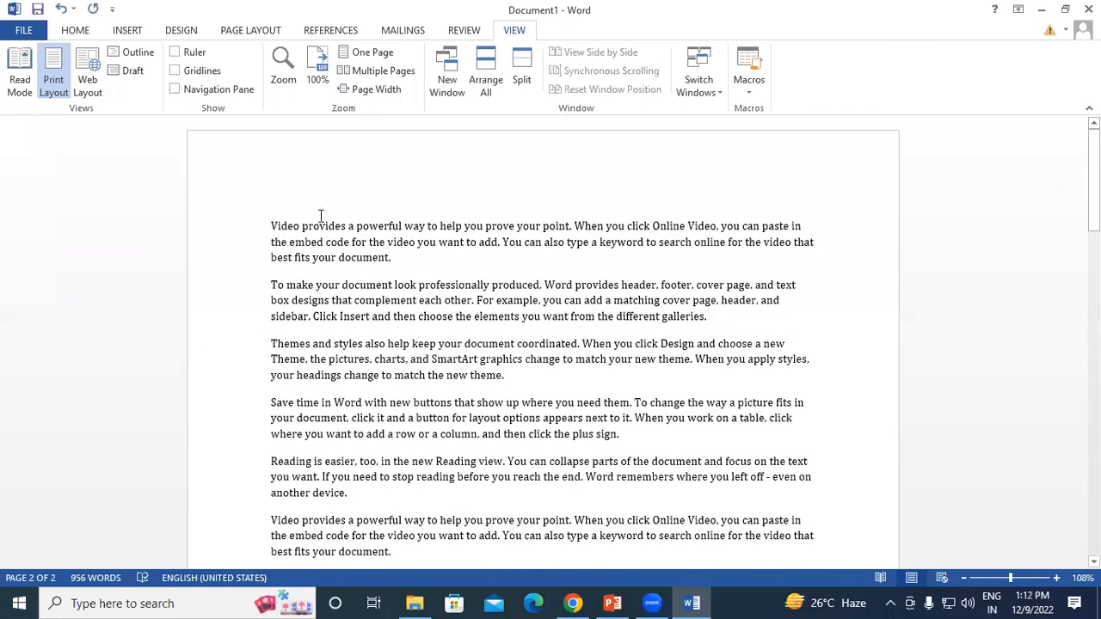
{"action": "left_click", "coordinate": [265, 225]}
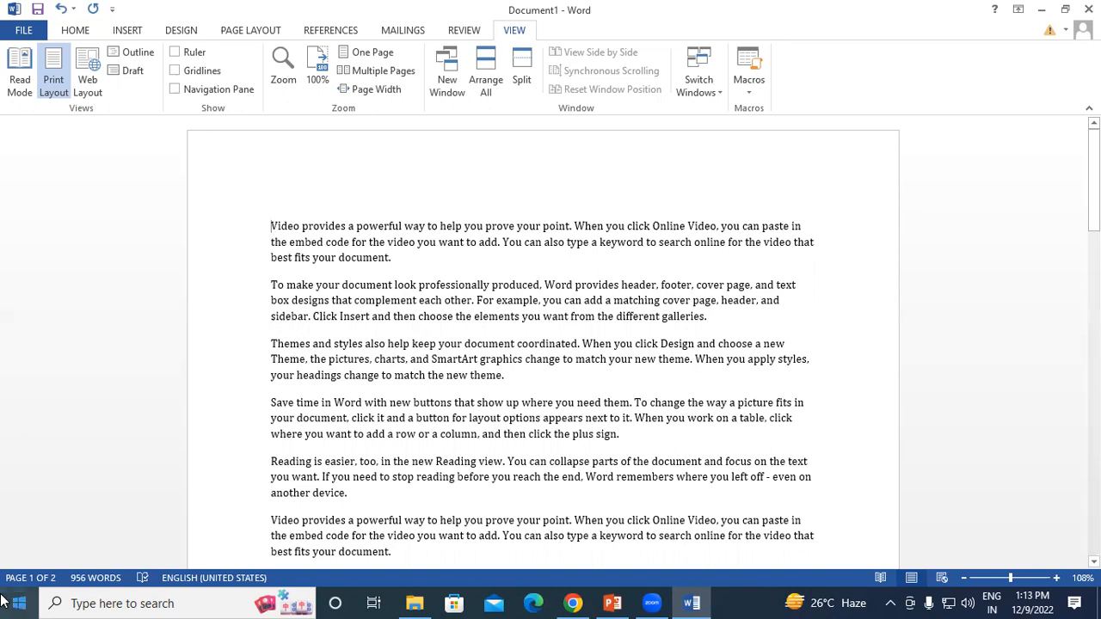
Step: View the document in Read Mode, paging to its end and back, and look over the available view options
{"action": "left_click", "coordinate": [15, 69]}
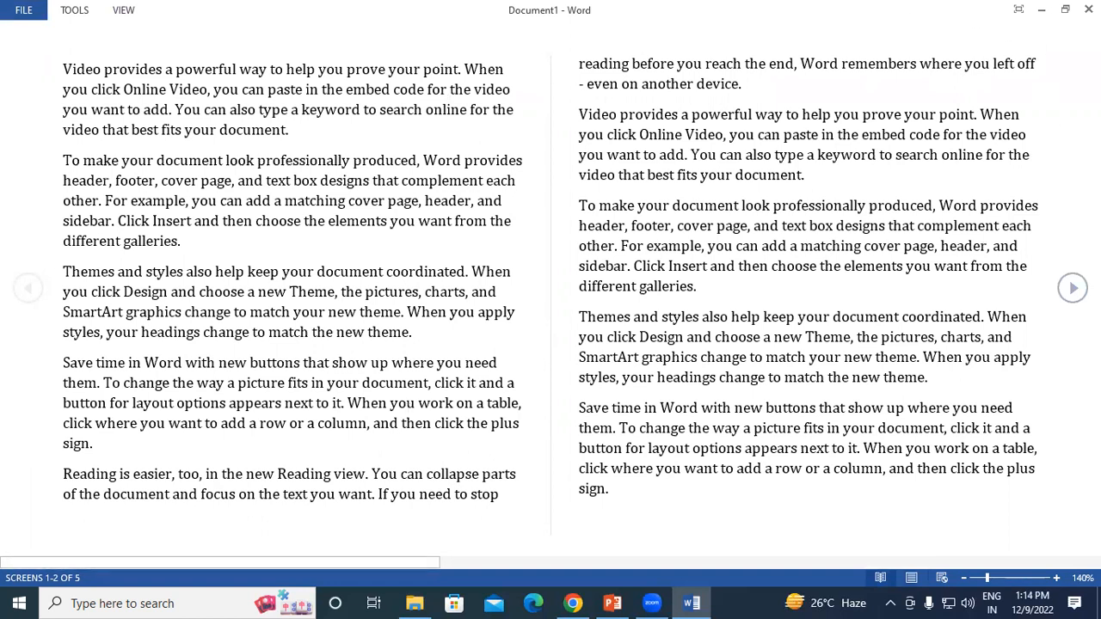
{"action": "left_click", "coordinate": [1073, 289]}
{"action": "left_click", "coordinate": [1072, 290]}
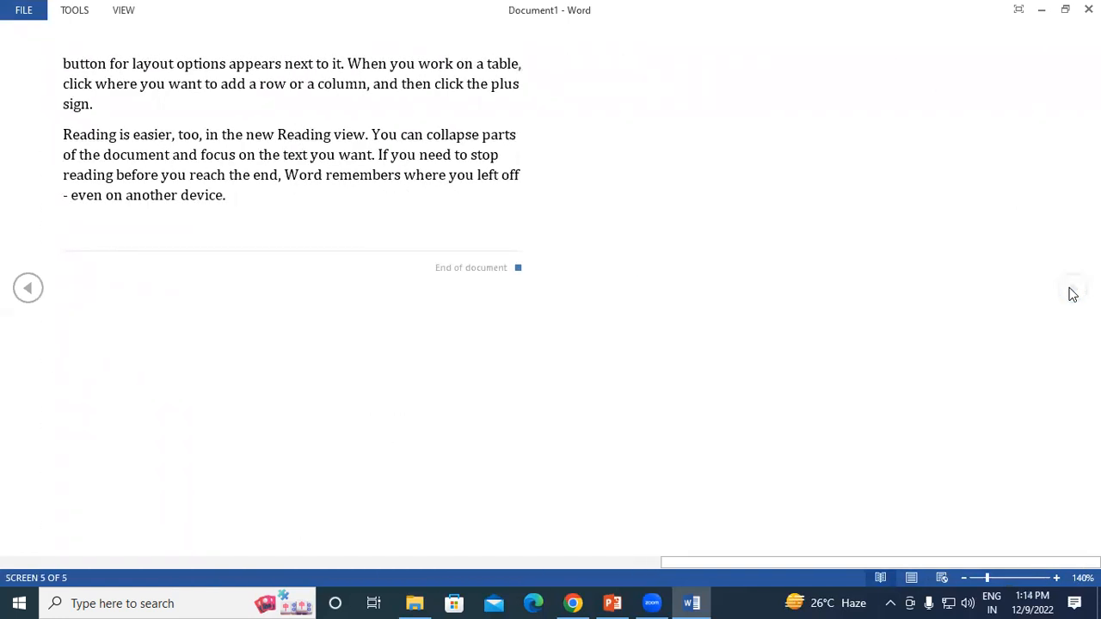
{"action": "left_click", "coordinate": [32, 292]}
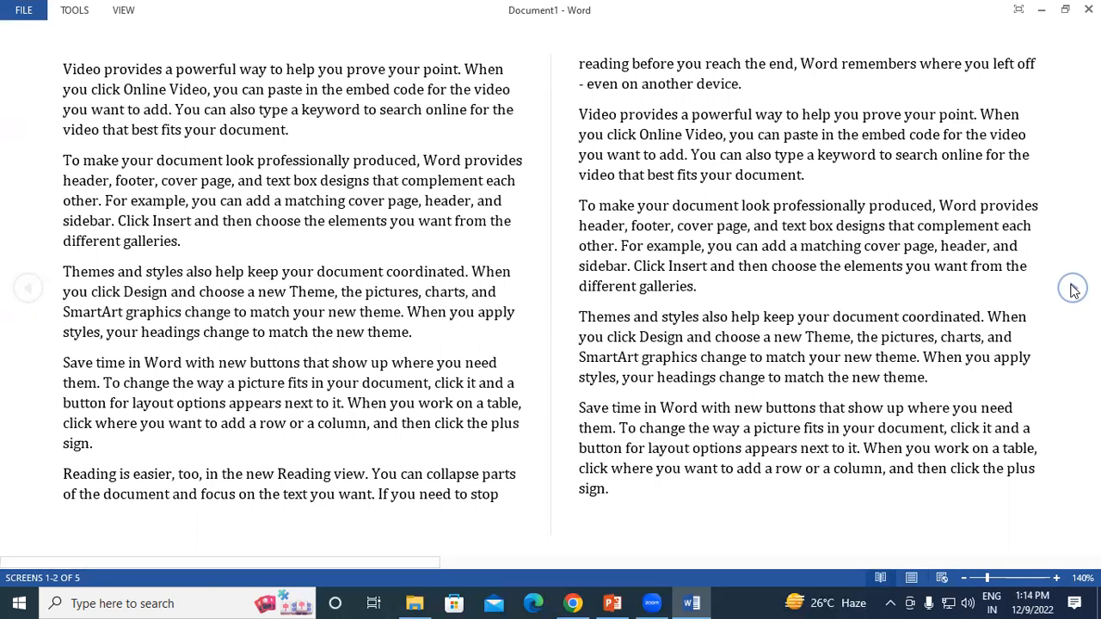
{"action": "left_click", "coordinate": [125, 12]}
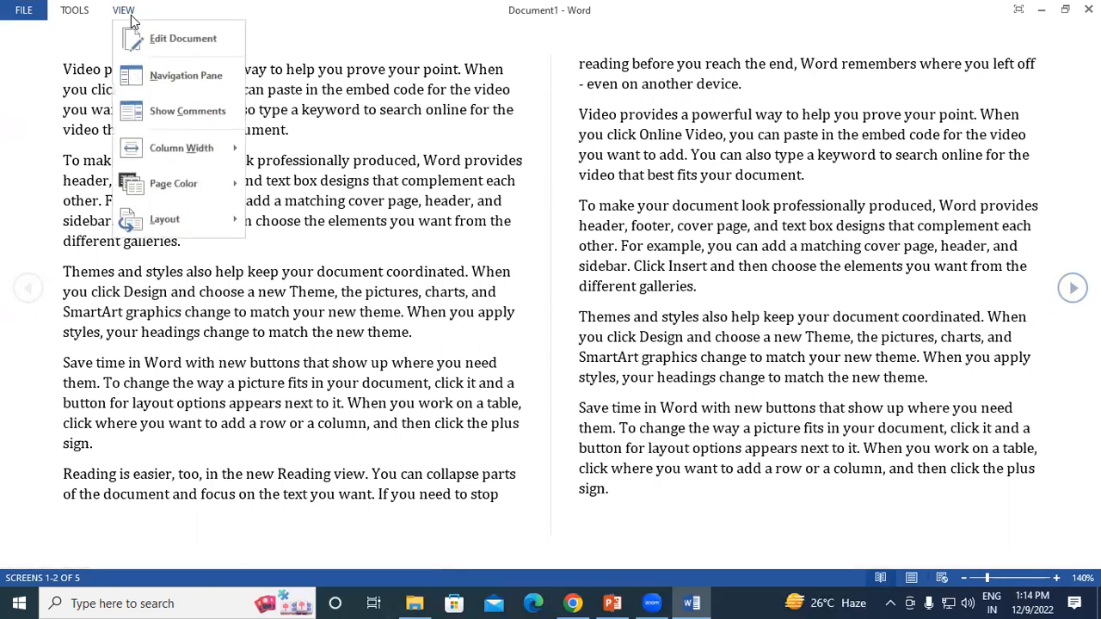
{"action": "left_click", "coordinate": [542, 198]}
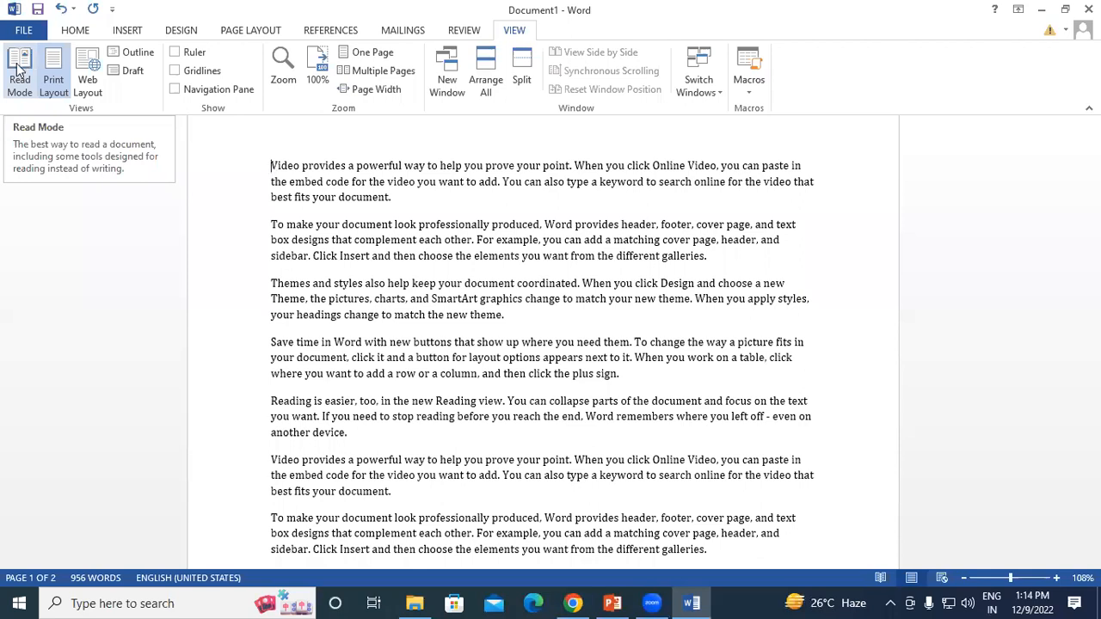
Step: Reopen the document in Read Mode, check the file and tools commands, and return to Print Layout
{"action": "left_click", "coordinate": [29, 58]}
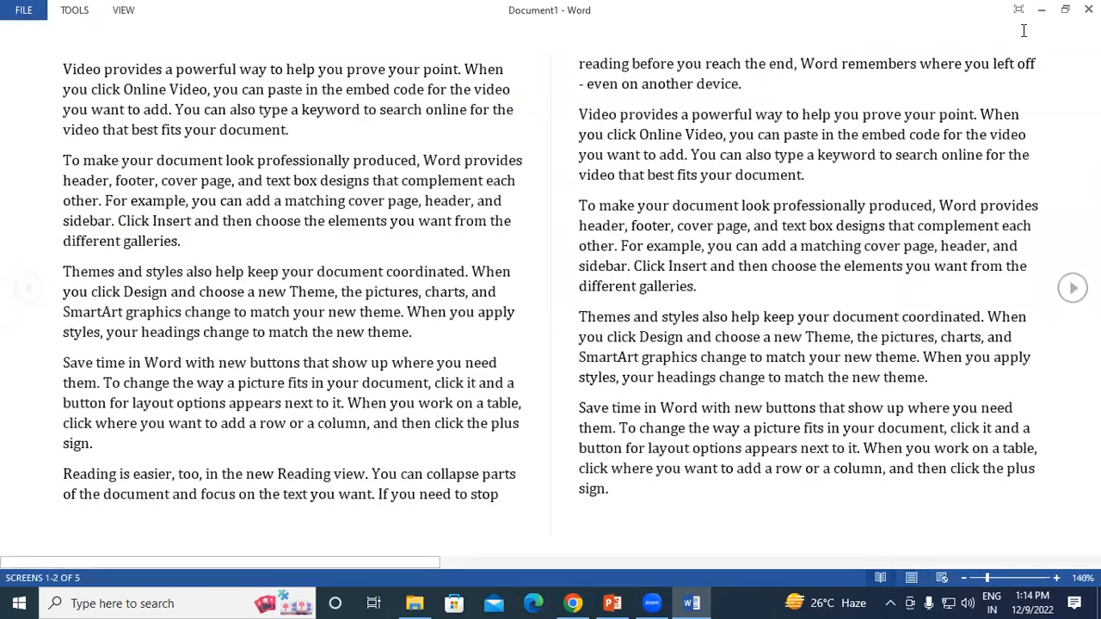
{"action": "left_click", "coordinate": [73, 13]}
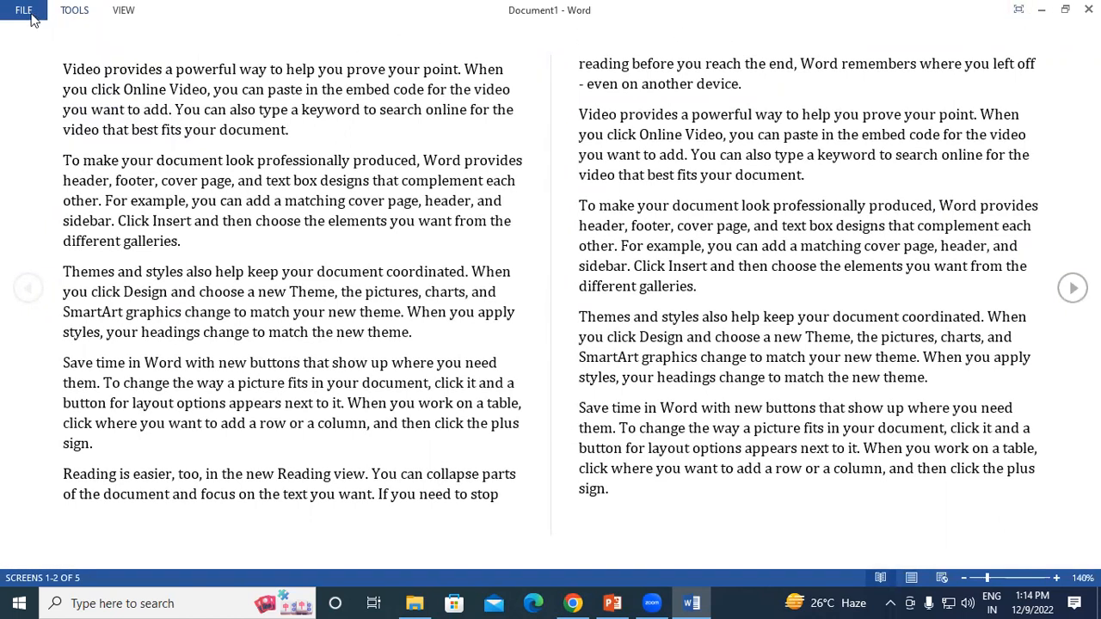
{"action": "left_click", "coordinate": [35, 14]}
{"action": "left_click", "coordinate": [28, 27]}
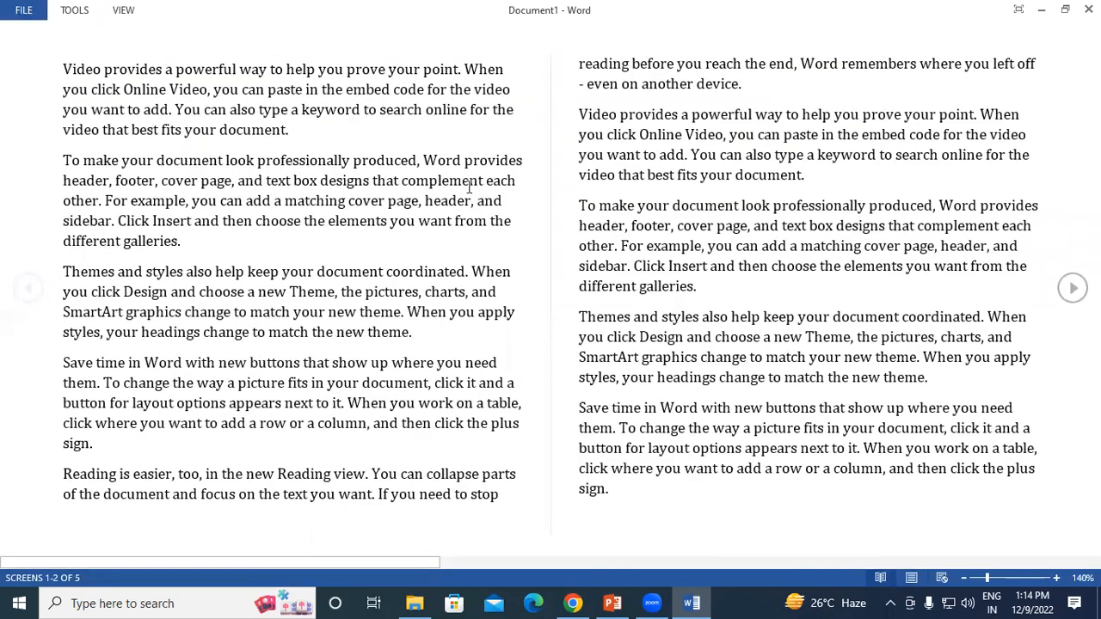
{"action": "key", "text": "Escape"}
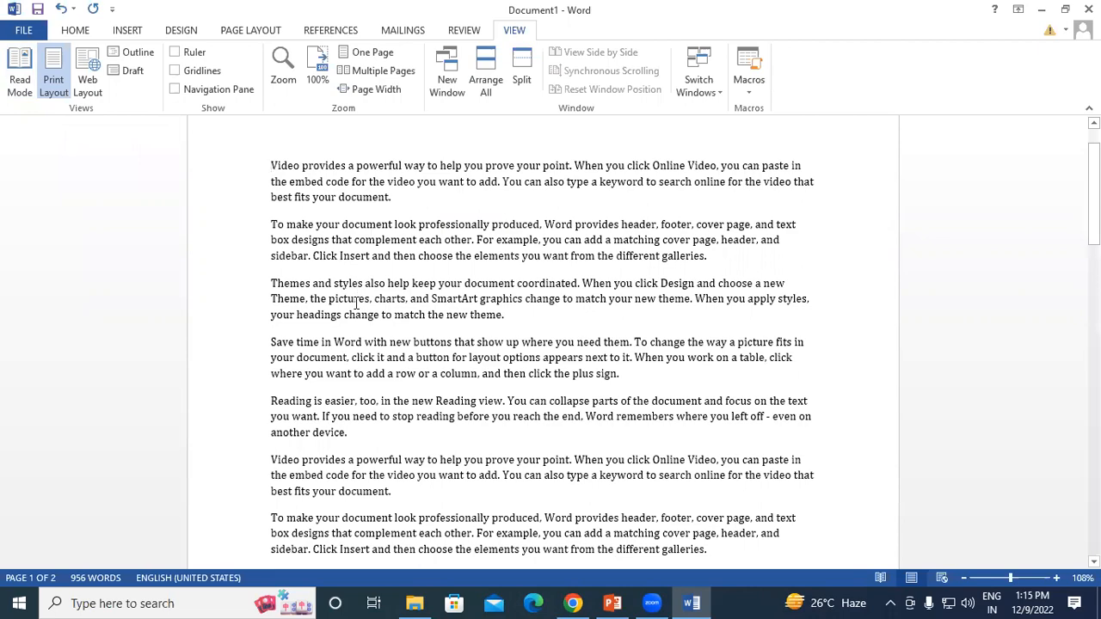
Step: Examine how the text is laid out on the pages in Print Layout, highlighting the first four paragraphs
{"action": "scroll", "coordinate": [468, 188], "scroll_direction": "down", "scroll_amount": 12}
{"action": "scroll", "coordinate": [356, 306], "scroll_direction": "up", "scroll_amount": 6}
{"action": "scroll", "coordinate": [356, 305], "scroll_direction": "up", "scroll_amount": 6}
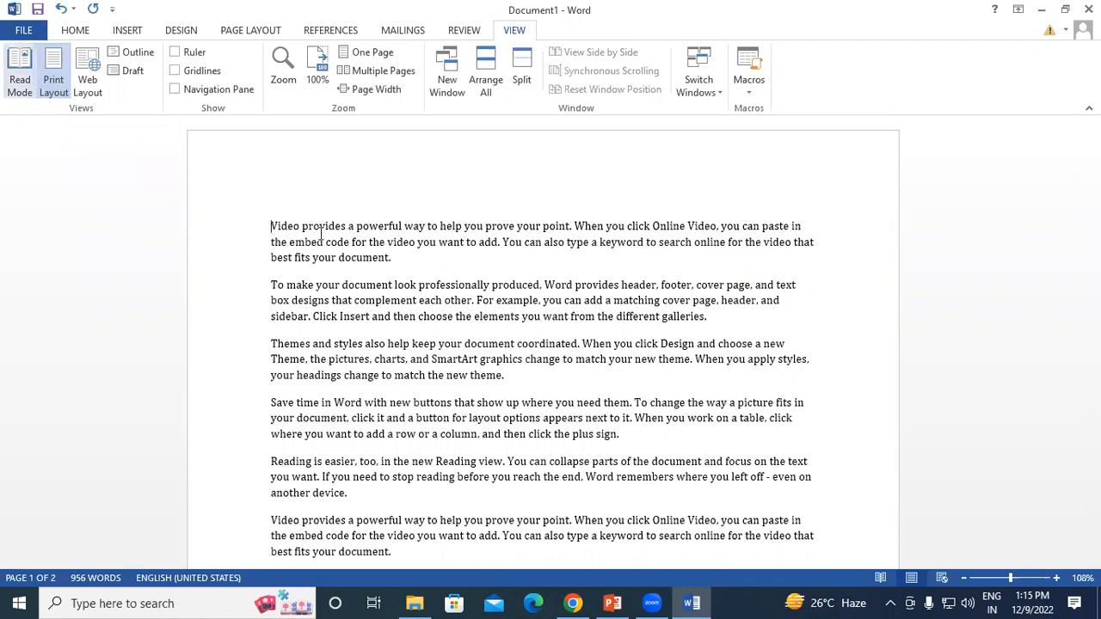
{"action": "left_click", "coordinate": [401, 258]}
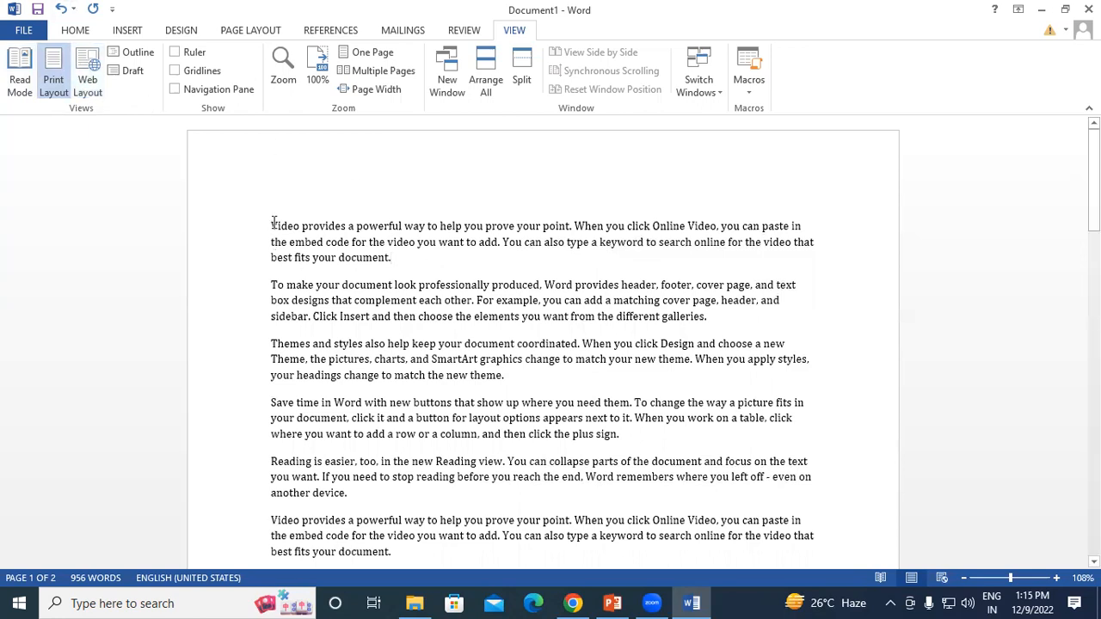
{"action": "left_click_drag", "start_coordinate": [272, 226], "coordinate": [341, 409]}
{"action": "left_click", "coordinate": [278, 283]}
{"action": "left_click_drag", "start_coordinate": [268, 207], "coordinate": [325, 398]}
{"action": "left_click", "coordinate": [325, 401]}
{"action": "left_click_drag", "start_coordinate": [274, 225], "coordinate": [660, 439]}
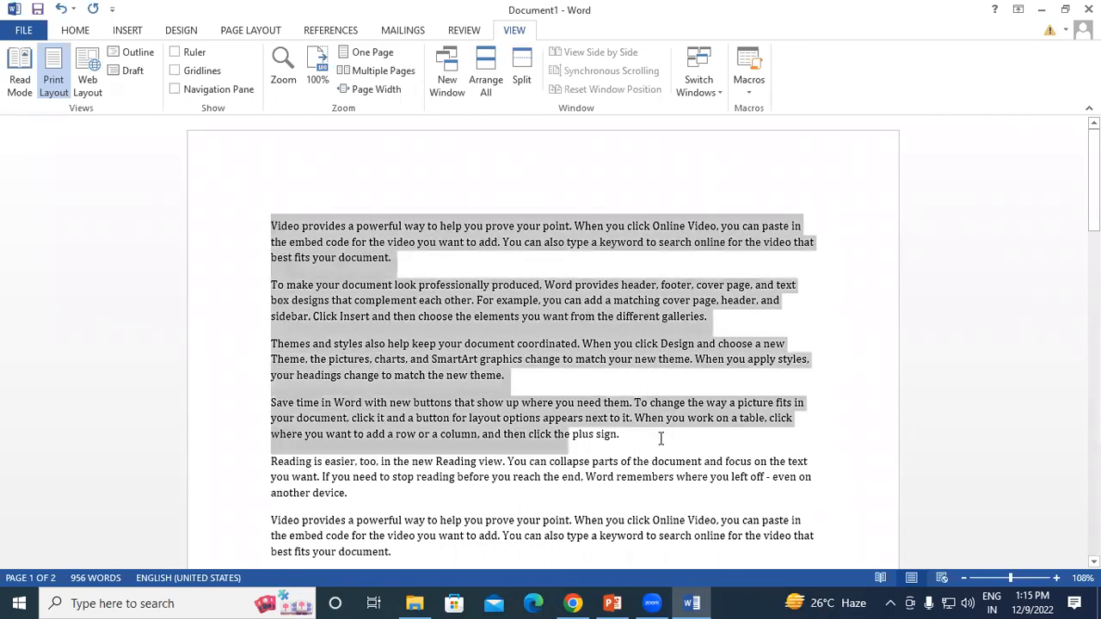
{"action": "left_click", "coordinate": [639, 438]}
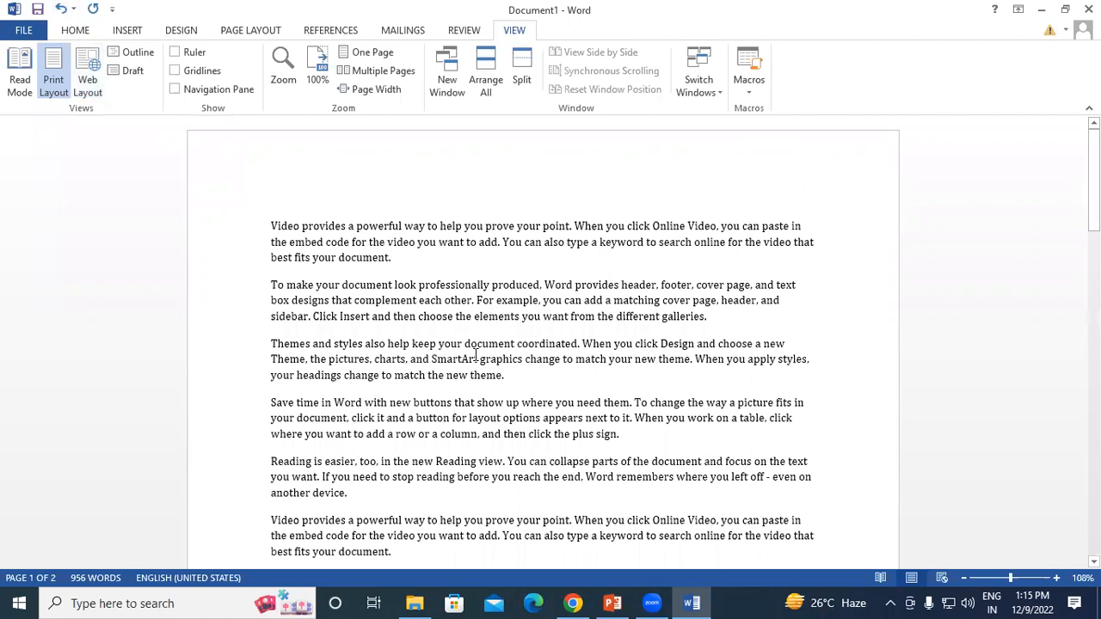
Step: Preview the document in Web Layout and in Outline view, returning to Print Layout after each
{"action": "left_click", "coordinate": [90, 72]}
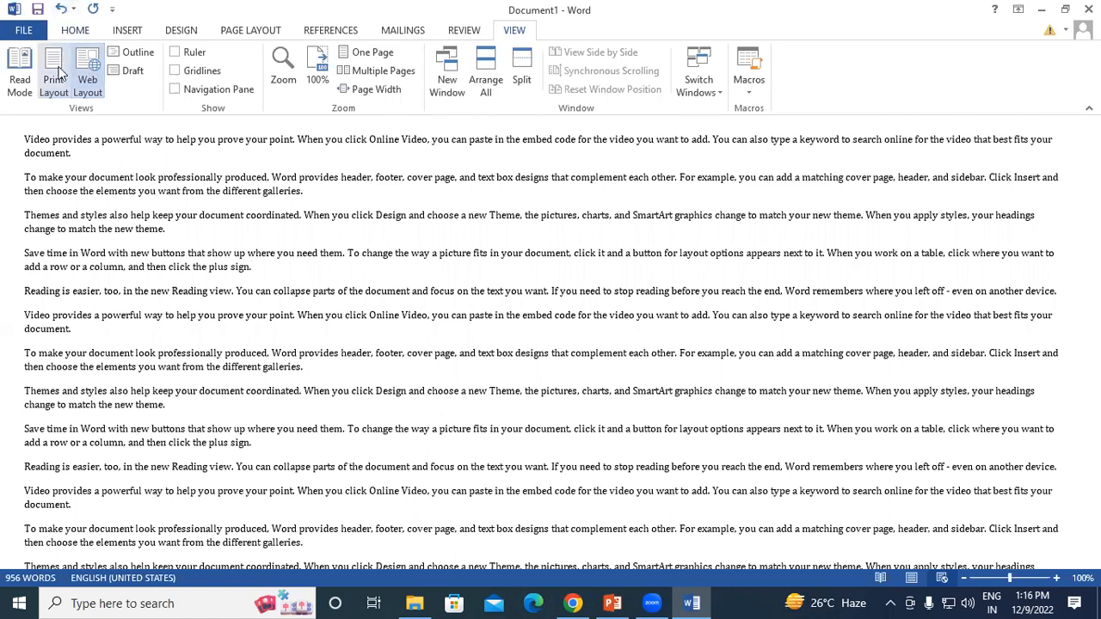
{"action": "left_click", "coordinate": [55, 79]}
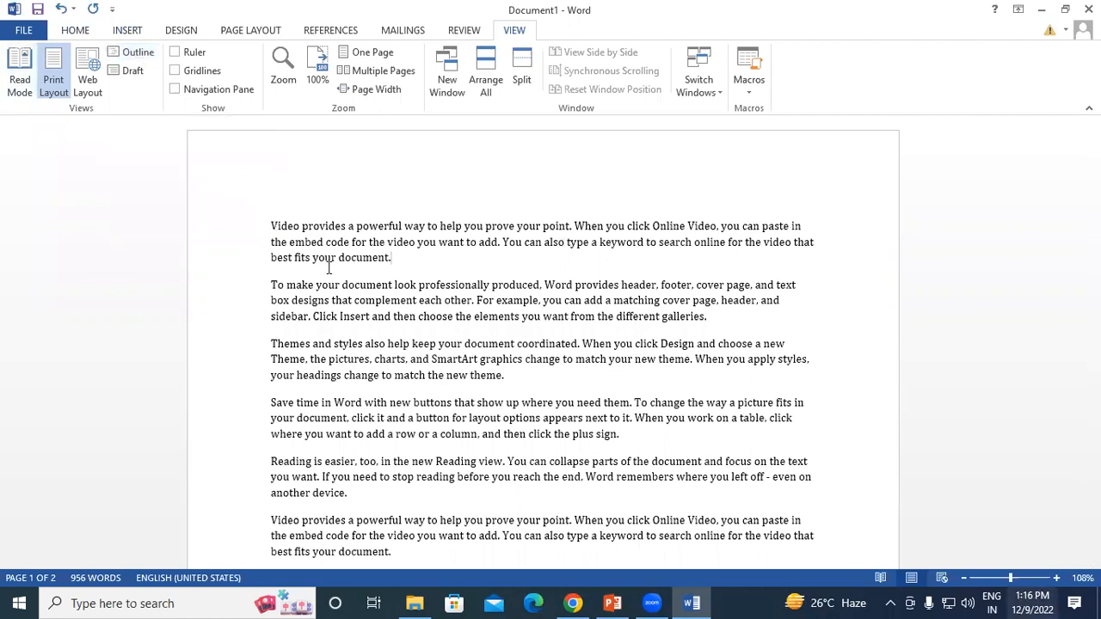
{"action": "left_click", "coordinate": [134, 55]}
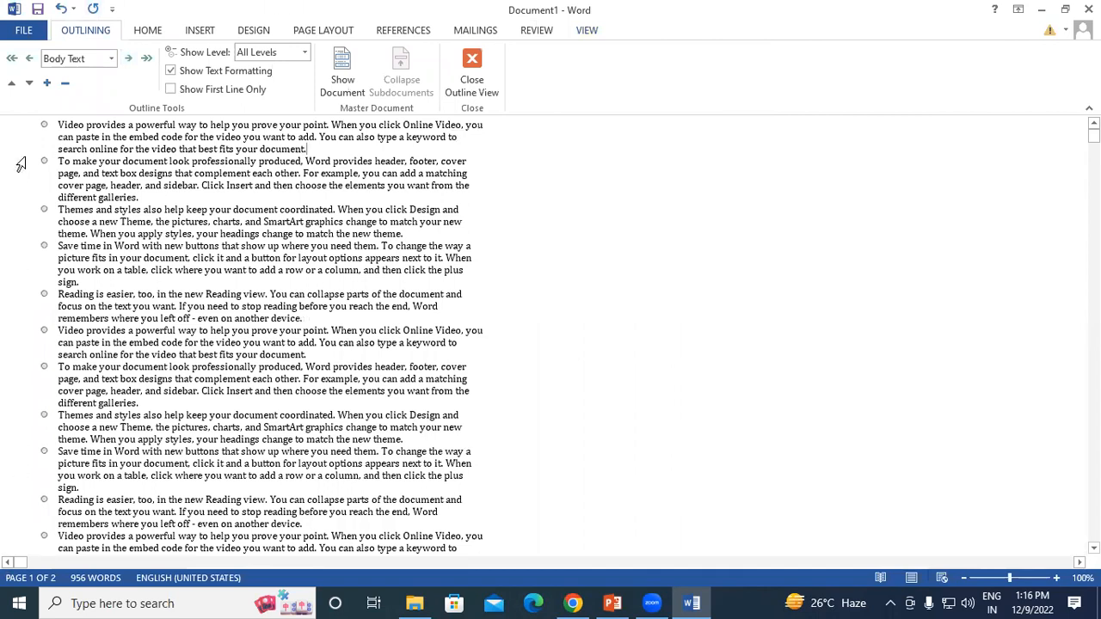
{"action": "left_click", "coordinate": [480, 69]}
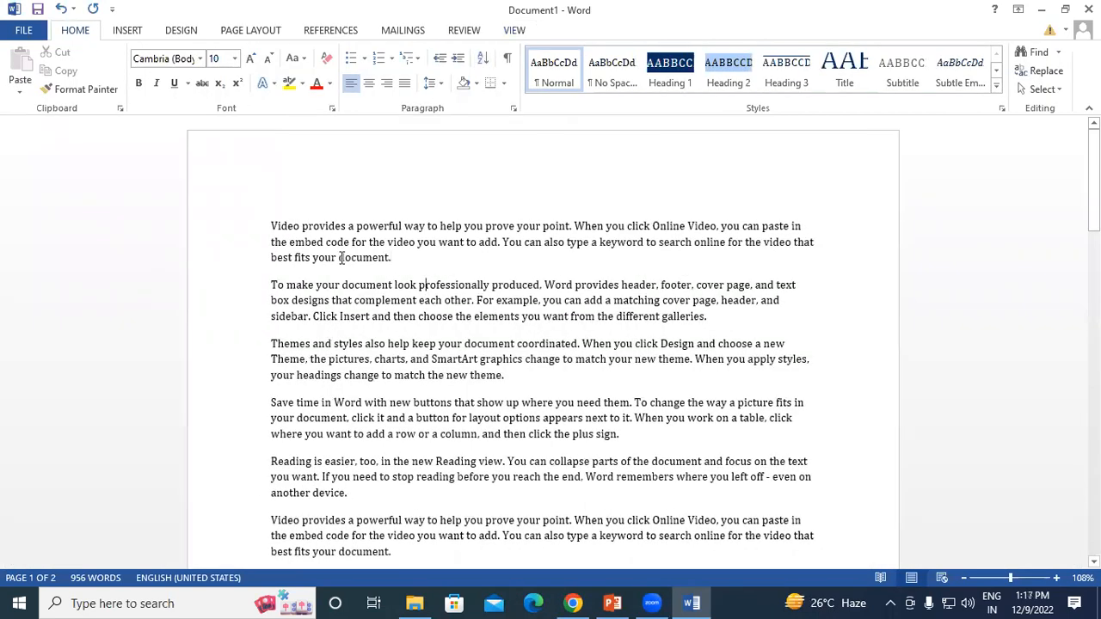
Step: Examine the first three paragraphs one at a time by selecting each and clearing the selection
{"action": "left_click_drag", "start_coordinate": [273, 226], "coordinate": [401, 260]}
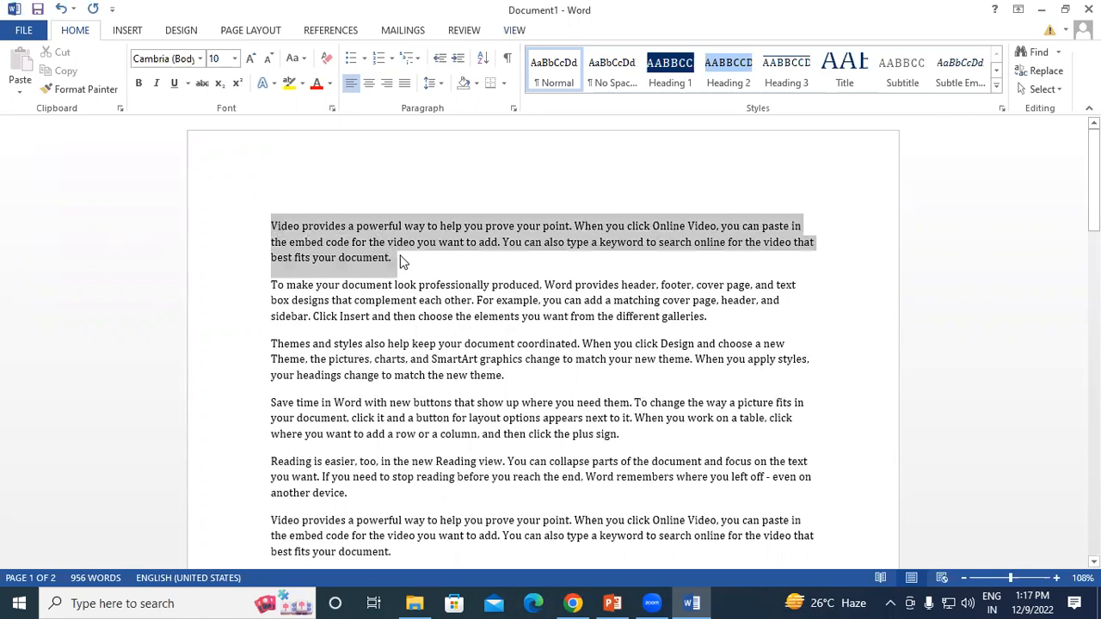
{"action": "left_click", "coordinate": [400, 261]}
{"action": "left_click_drag", "start_coordinate": [272, 284], "coordinate": [730, 324]}
{"action": "left_click", "coordinate": [730, 324]}
{"action": "left_click_drag", "start_coordinate": [273, 344], "coordinate": [504, 375]}
{"action": "left_click", "coordinate": [505, 376]}
{"action": "left_click_drag", "start_coordinate": [271, 226], "coordinate": [427, 263]}
{"action": "left_click", "coordinate": [427, 264]}
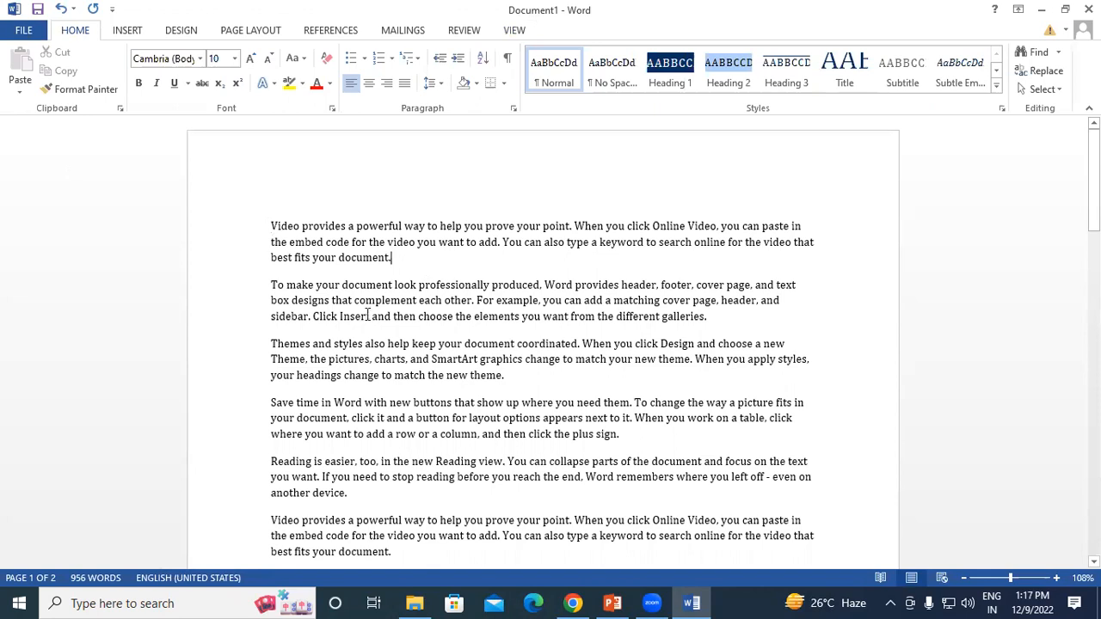
Step: In Outline view, format the second paragraph ("To make your document look professionally produced") as bold red text
{"action": "left_click", "coordinate": [514, 29]}
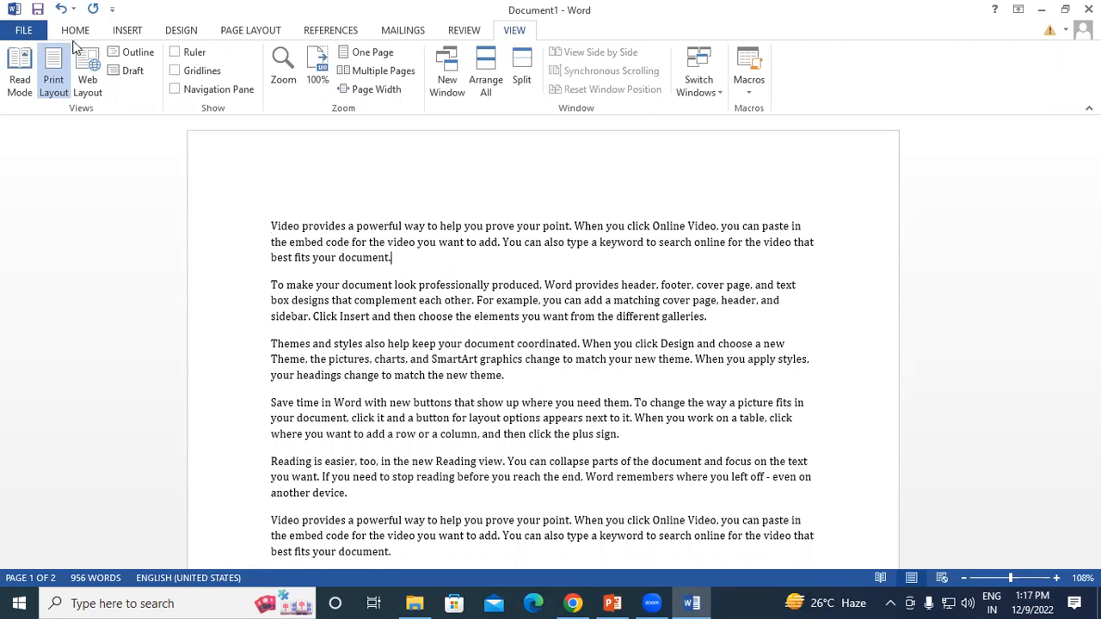
{"action": "left_click", "coordinate": [129, 53]}
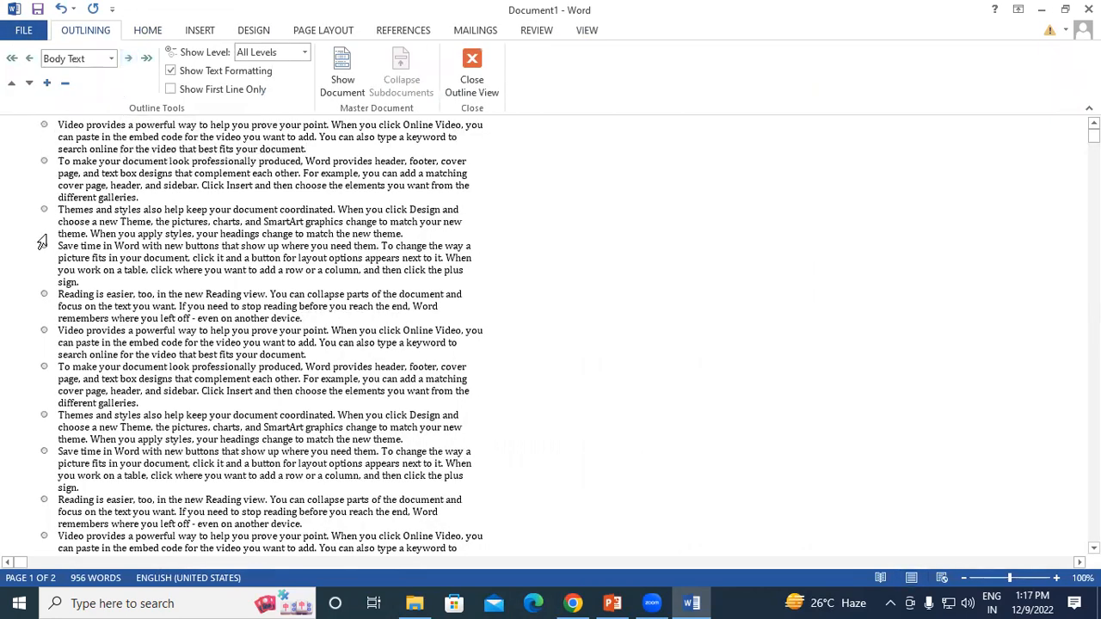
{"action": "left_click", "coordinate": [43, 124]}
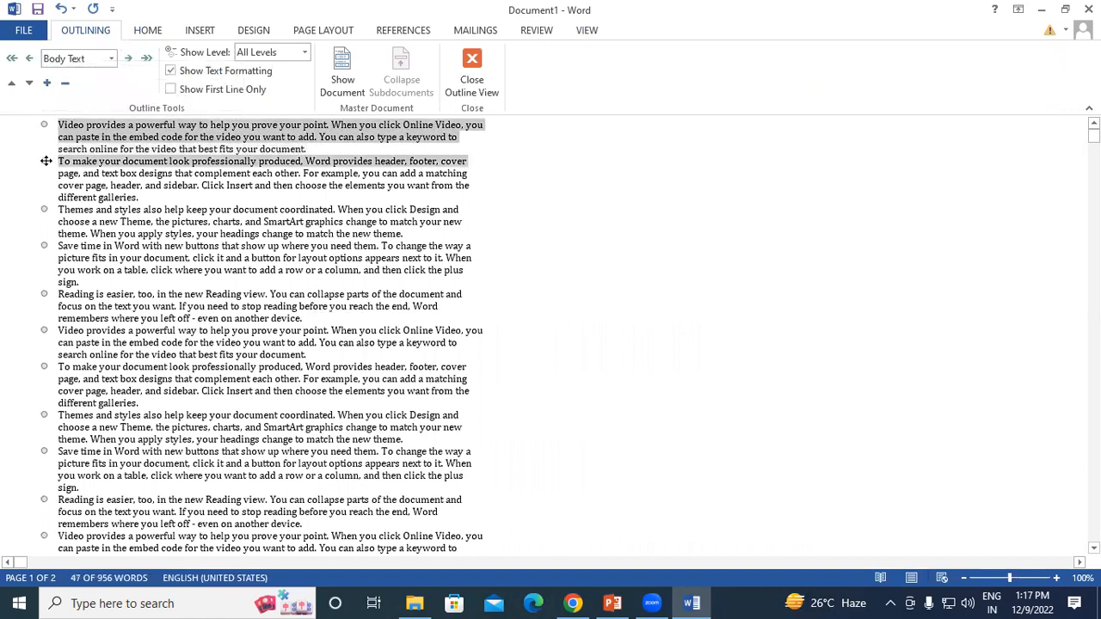
{"action": "left_click", "coordinate": [43, 159]}
{"action": "left_click", "coordinate": [56, 133]}
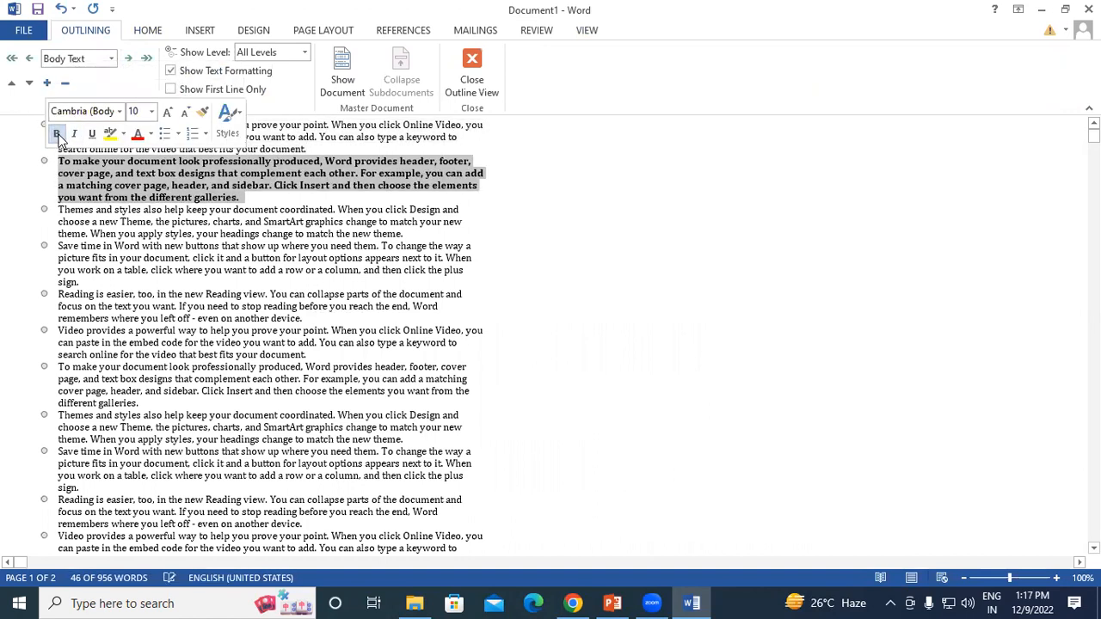
{"action": "left_click", "coordinate": [136, 136]}
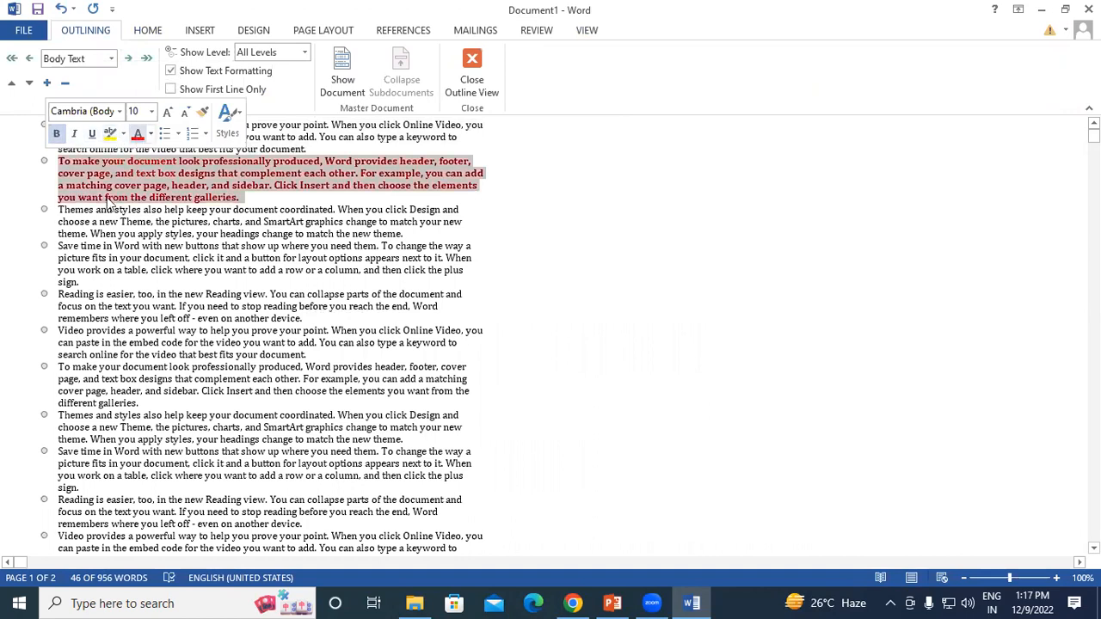
Step: Format the sixth paragraph, the second one starting with "Video provides a powerful way", as italic green text
{"action": "left_click", "coordinate": [45, 330]}
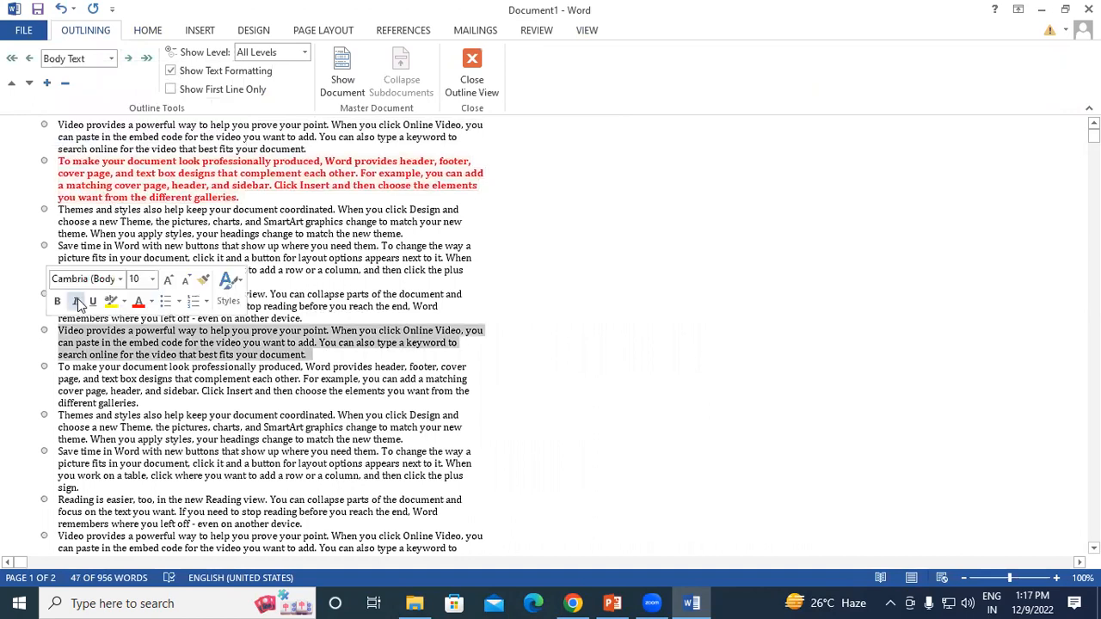
{"action": "left_click", "coordinate": [76, 302]}
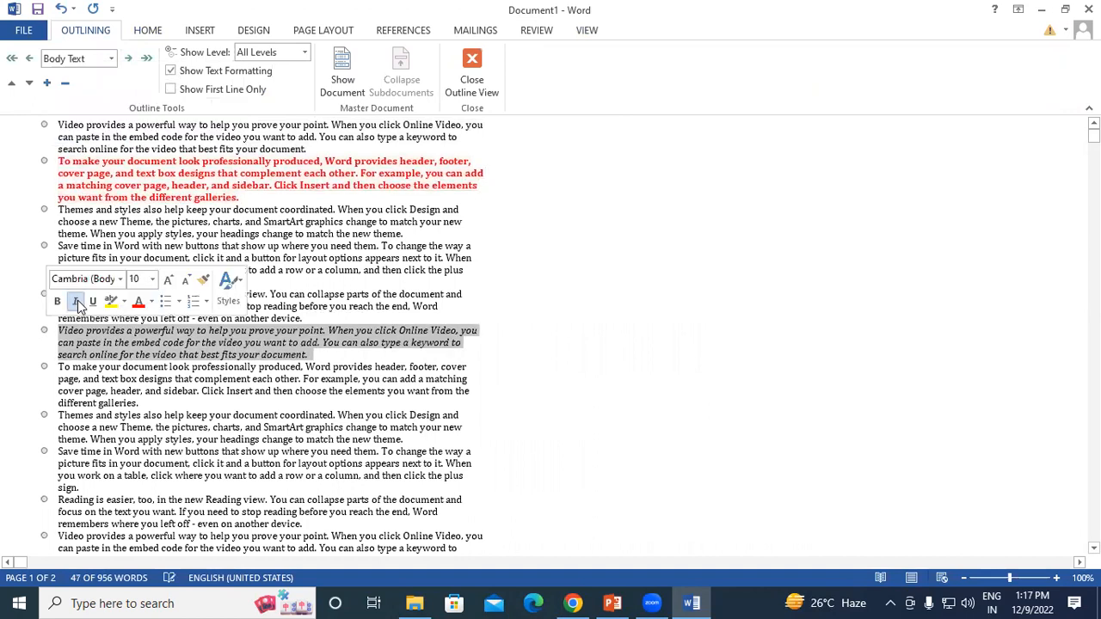
{"action": "left_click", "coordinate": [152, 301]}
{"action": "left_click", "coordinate": [222, 359]}
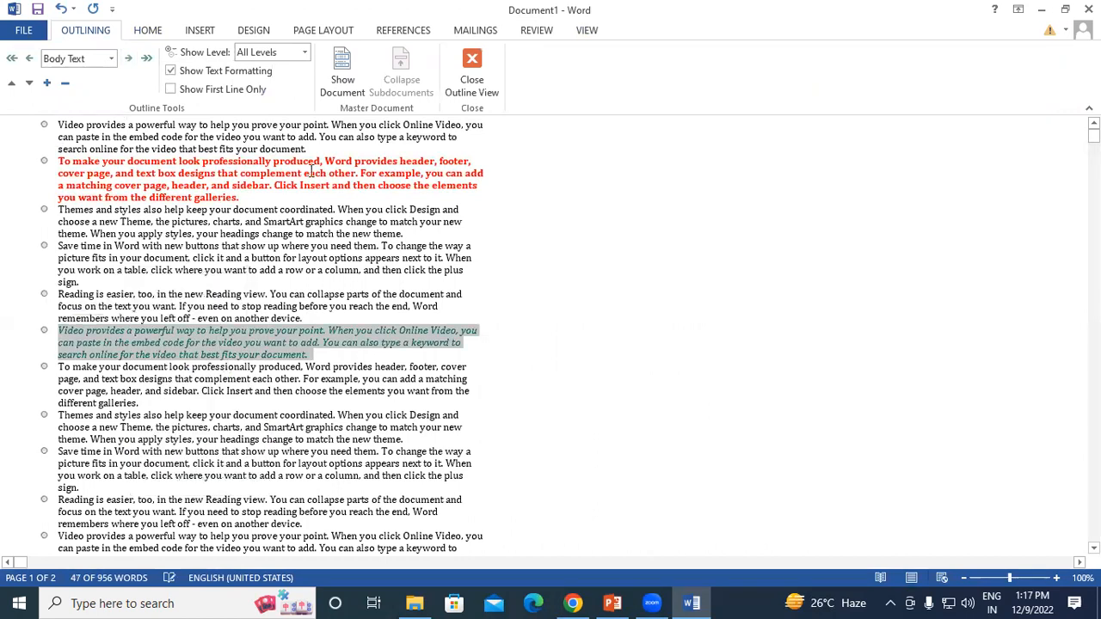
Step: Close Outline view and check the formatted paragraphs in Print Layout
{"action": "left_click", "coordinate": [476, 76]}
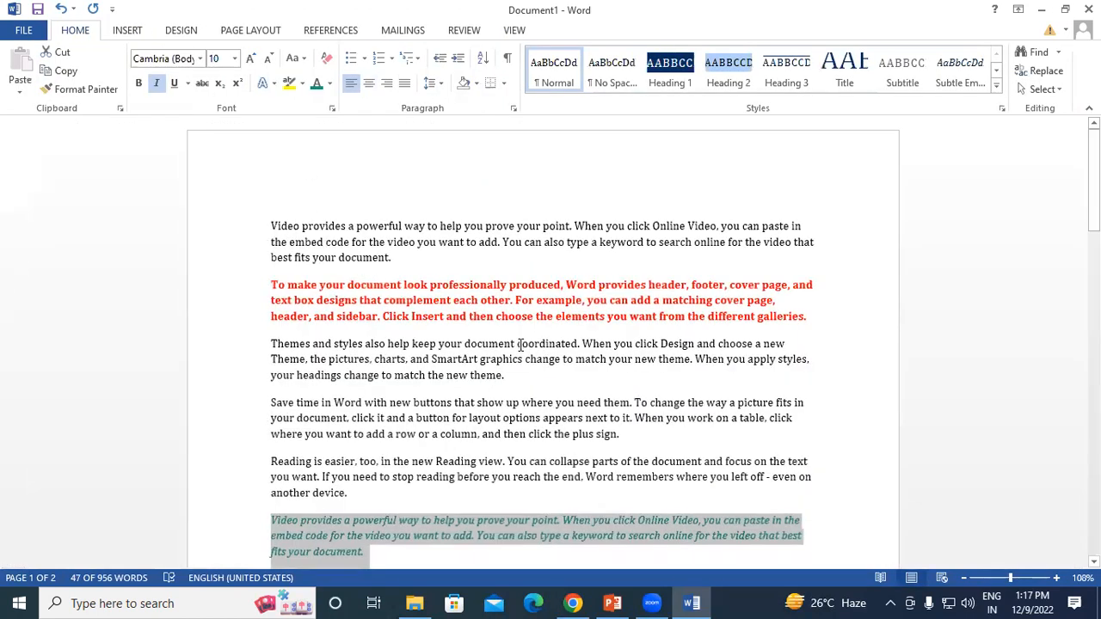
{"action": "left_click", "coordinate": [521, 344]}
{"action": "scroll", "coordinate": [521, 344], "scroll_direction": "down", "scroll_amount": 2}
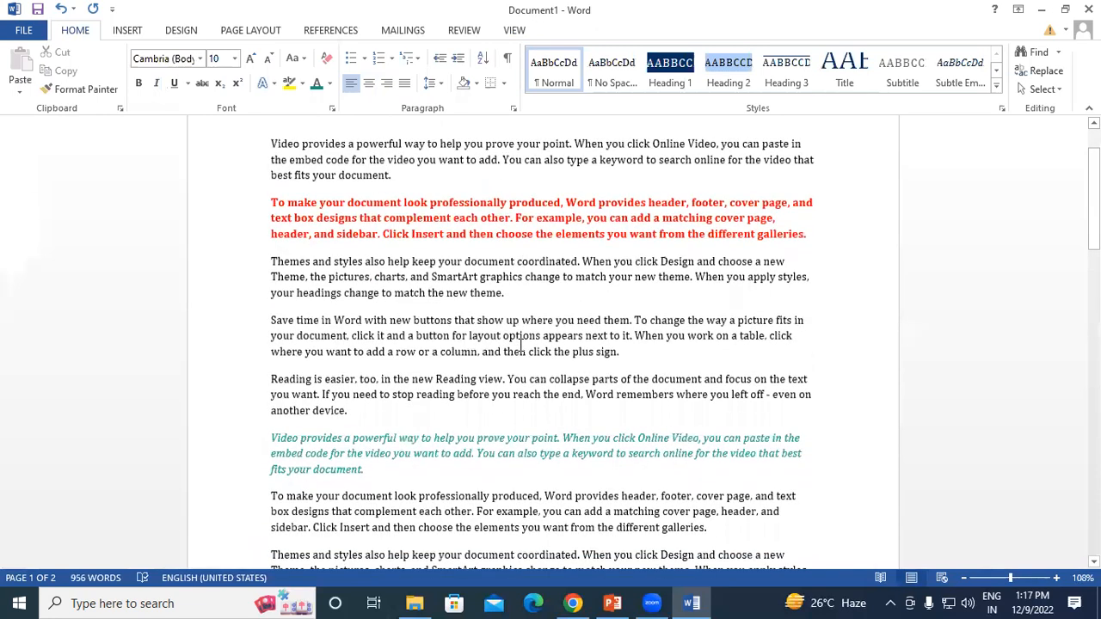
Step: Select the first paragraph above the bold red text to compare it with the formatted paragraphs
{"action": "scroll", "coordinate": [520, 344], "scroll_direction": "up", "scroll_amount": 1}
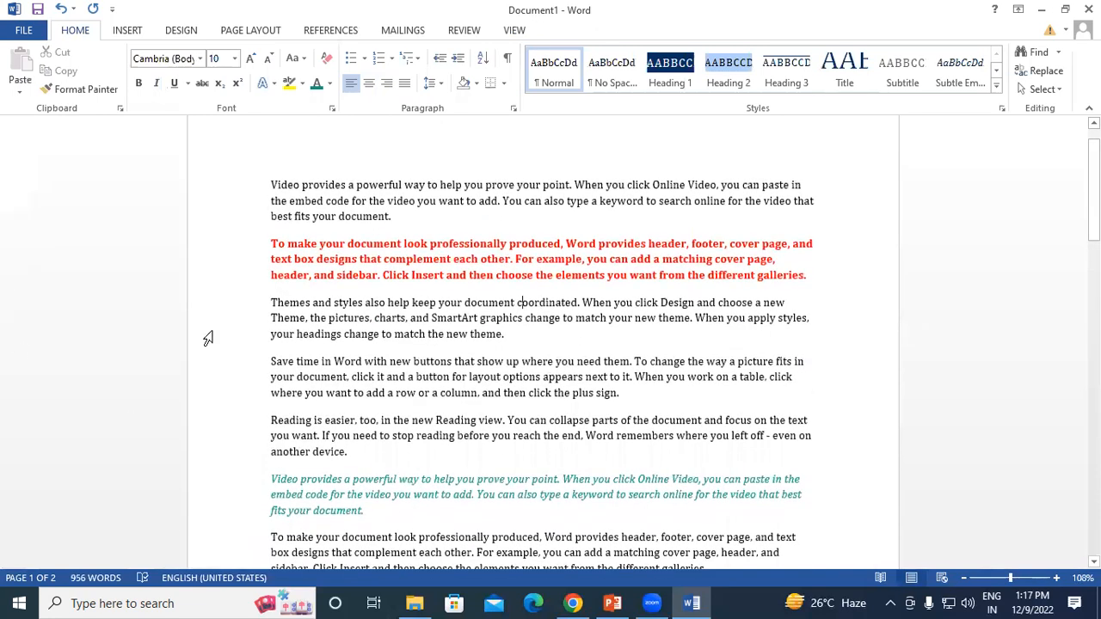
{"action": "left_click", "coordinate": [818, 276]}
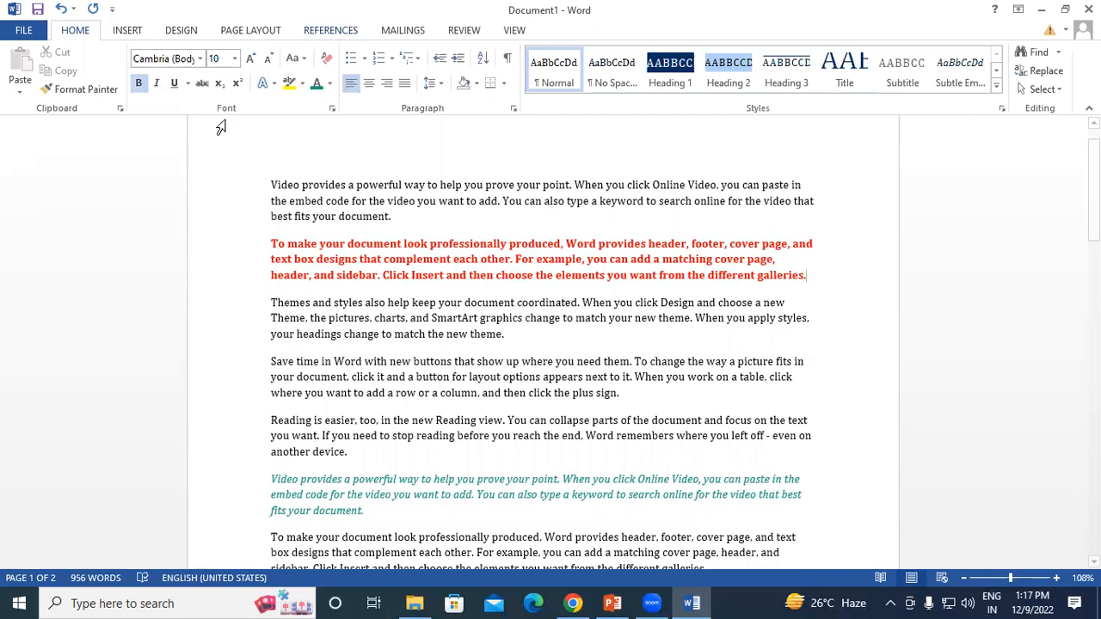
{"action": "triple_click", "coordinate": [313, 200]}
{"action": "left_click_drag", "start_coordinate": [270, 184], "coordinate": [456, 236]}
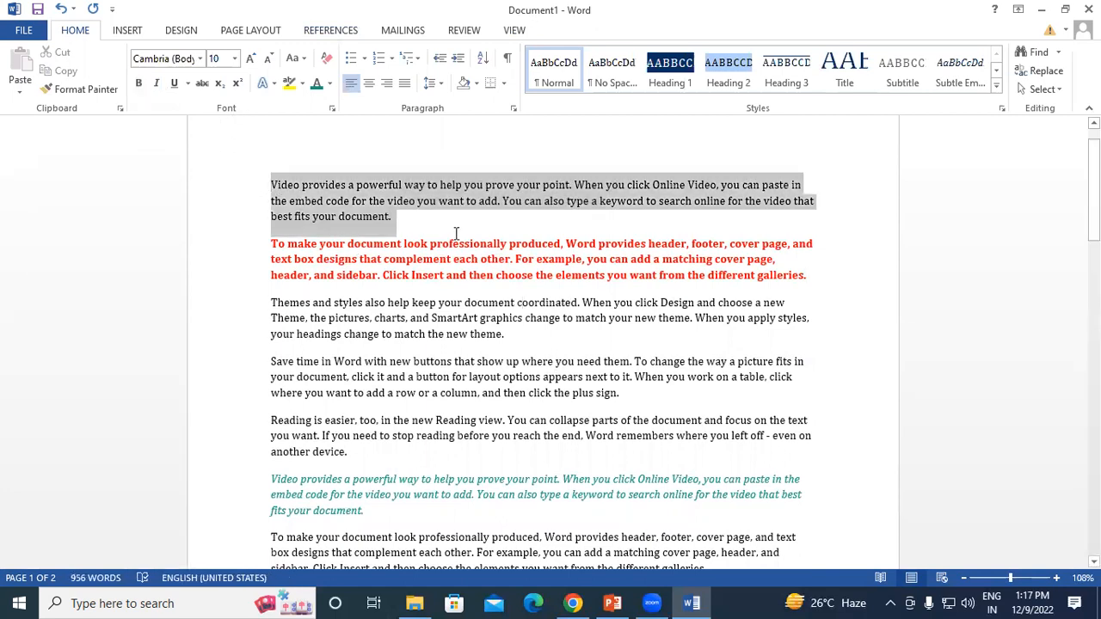
Step: Switch to Draft view, return to Print Layout and compare how the page looks
{"action": "left_click", "coordinate": [511, 30]}
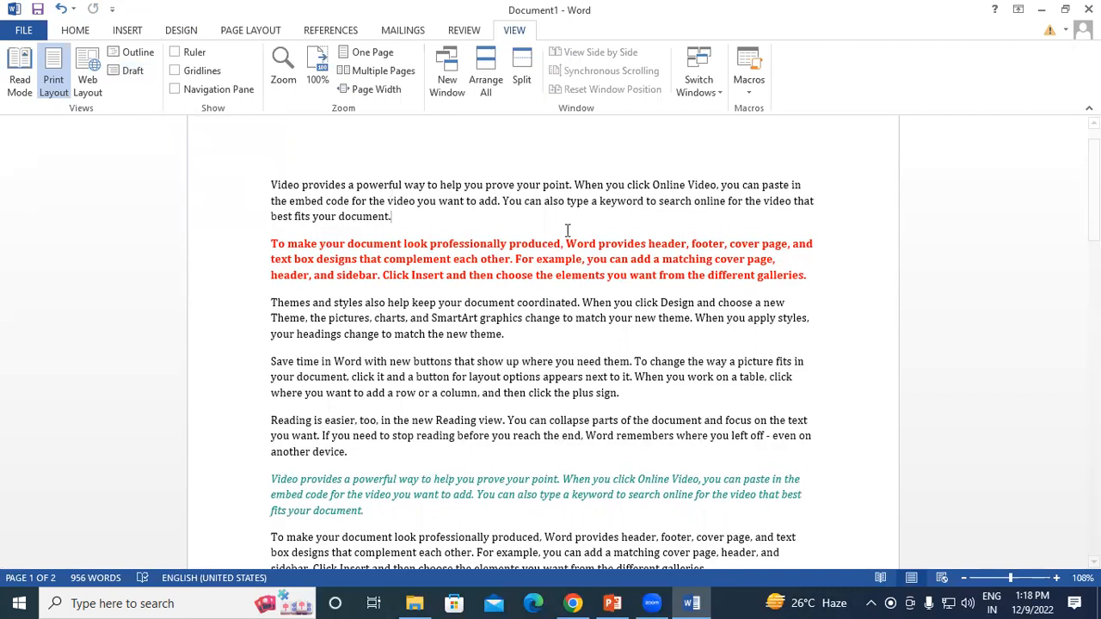
{"action": "left_click", "coordinate": [132, 72]}
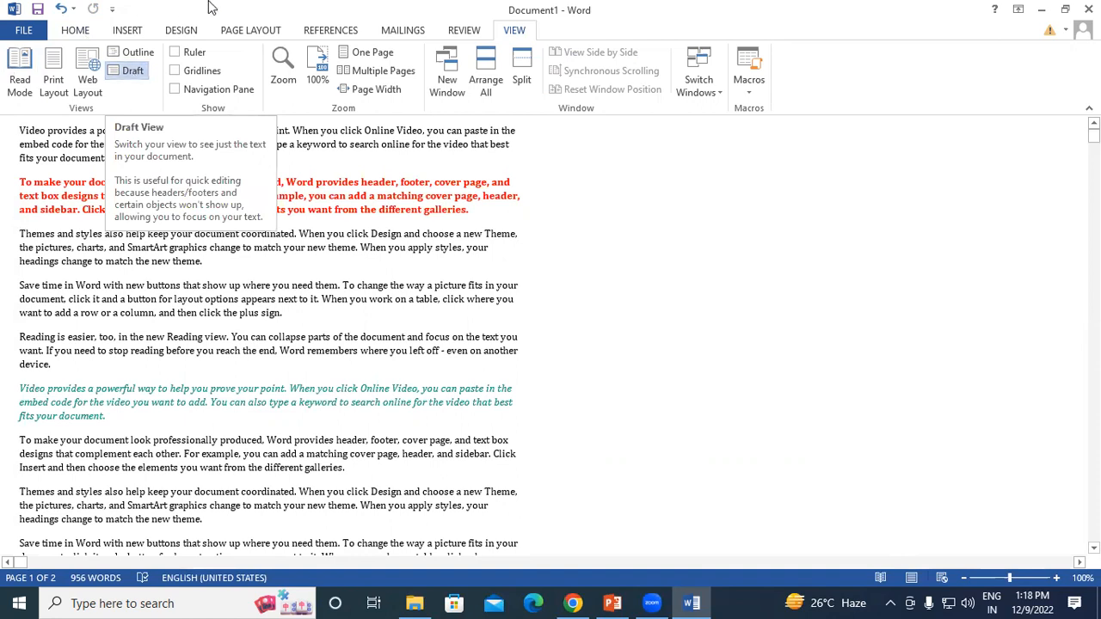
{"action": "left_click", "coordinate": [54, 62]}
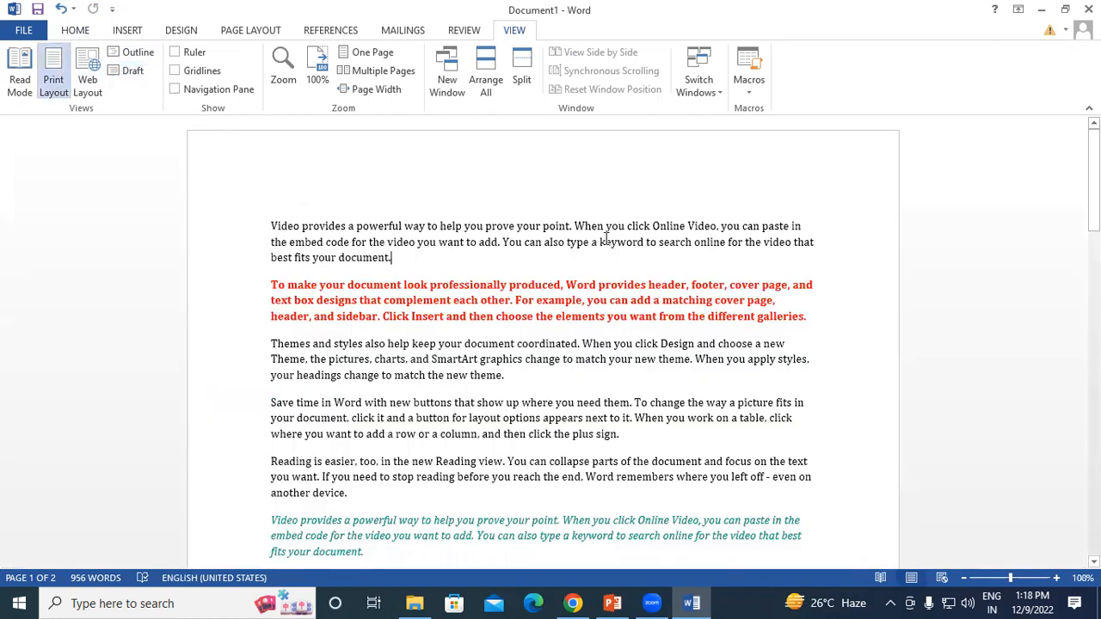
{"action": "mouse_move", "coordinate": [1093, 185]}
{"action": "left_mouse_down"}
{"action": "mouse_move", "coordinate": [1093, 362]}
{"action": "mouse_move", "coordinate": [1093, 194]}
{"action": "left_mouse_up"}
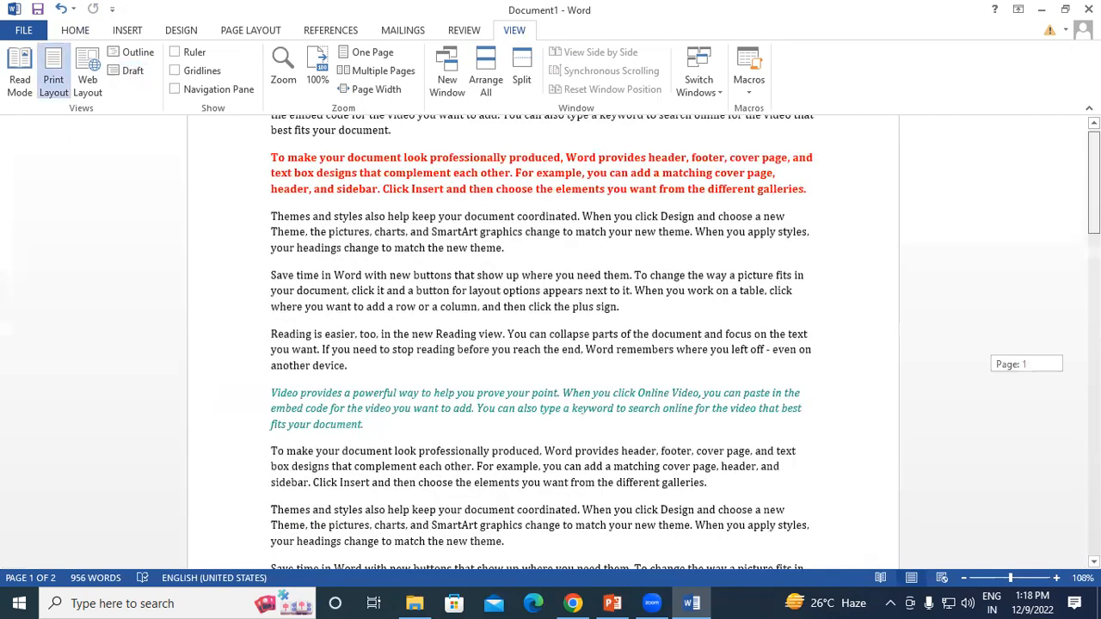
Step: Switch to Draft view and examine the whole document, including the dotted page break line
{"action": "left_click", "coordinate": [129, 71]}
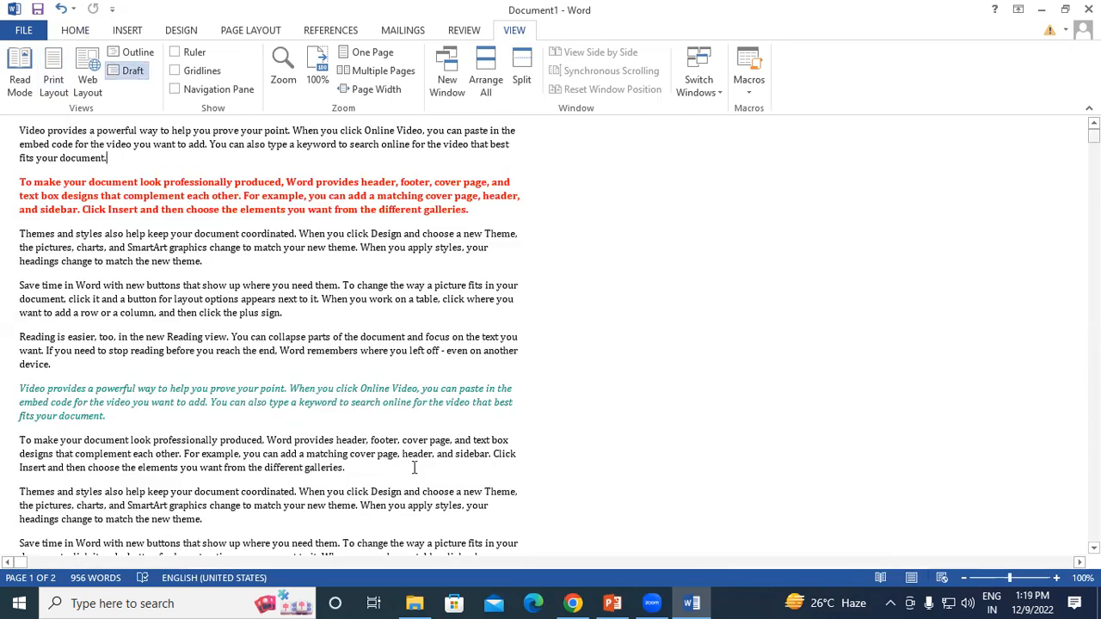
{"action": "scroll", "coordinate": [492, 460], "scroll_direction": "down", "scroll_amount": 5}
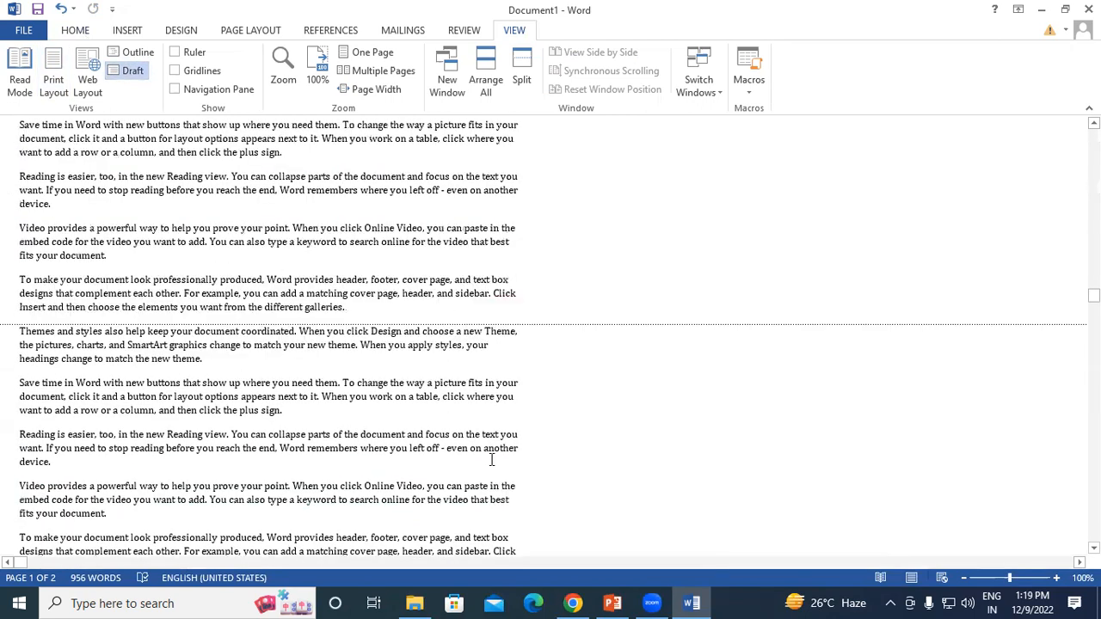
{"action": "scroll", "coordinate": [492, 460], "scroll_direction": "down", "scroll_amount": 6}
{"action": "scroll", "coordinate": [491, 460], "scroll_direction": "down", "scroll_amount": 2}
{"action": "scroll", "coordinate": [158, 436], "scroll_direction": "up", "scroll_amount": 4}
{"action": "scroll", "coordinate": [157, 435], "scroll_direction": "down", "scroll_amount": 5}
{"action": "scroll", "coordinate": [384, 337], "scroll_direction": "up", "scroll_amount": 10}
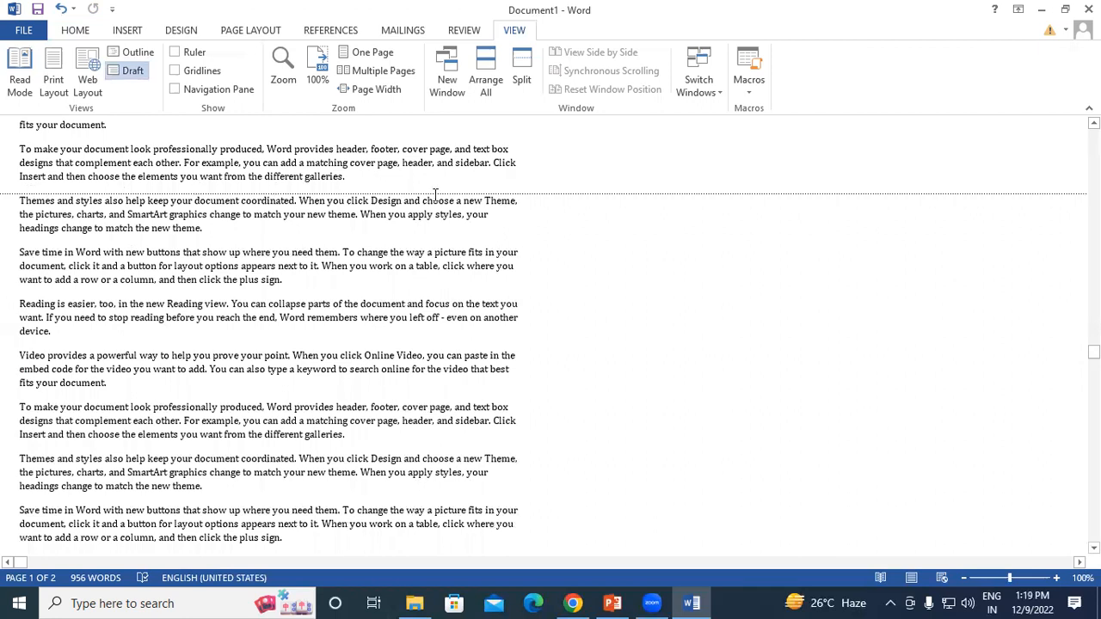
{"action": "scroll", "coordinate": [428, 196], "scroll_direction": "up", "scroll_amount": 10}
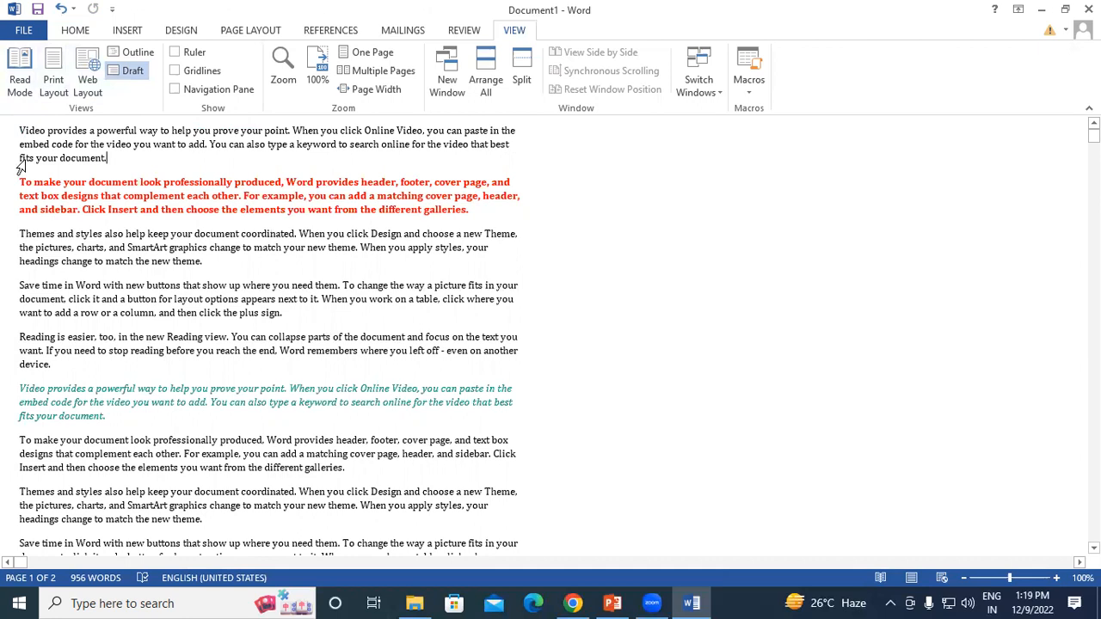
Step: Return to Print Layout and display the rulers
{"action": "left_click", "coordinate": [53, 76]}
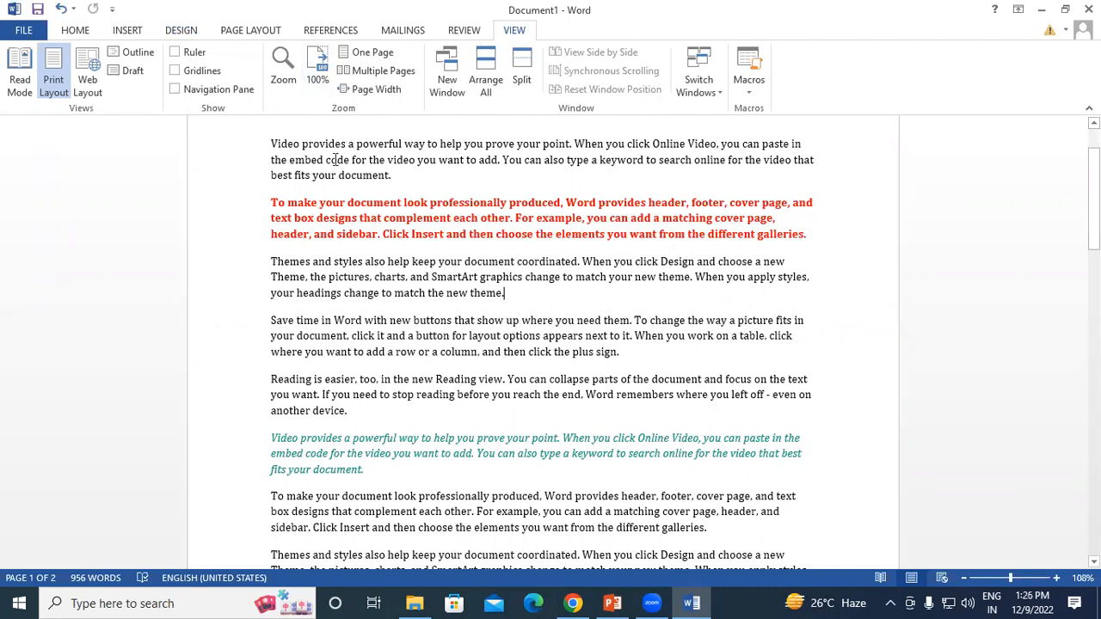
{"action": "scroll", "coordinate": [381, 173], "scroll_direction": "up", "scroll_amount": 2}
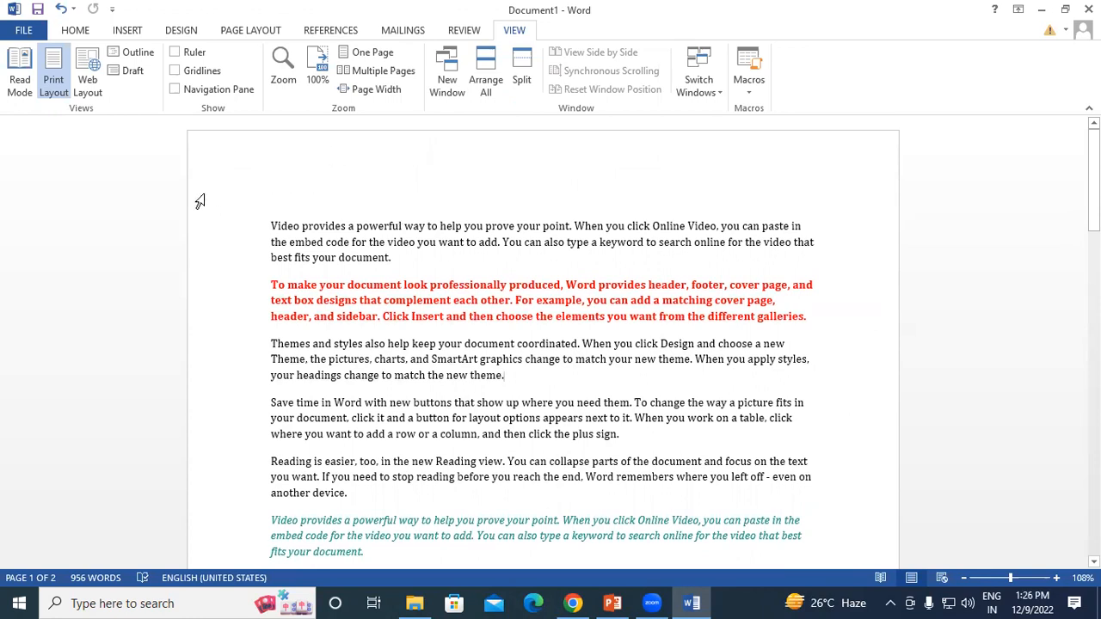
{"action": "left_click", "coordinate": [176, 53]}
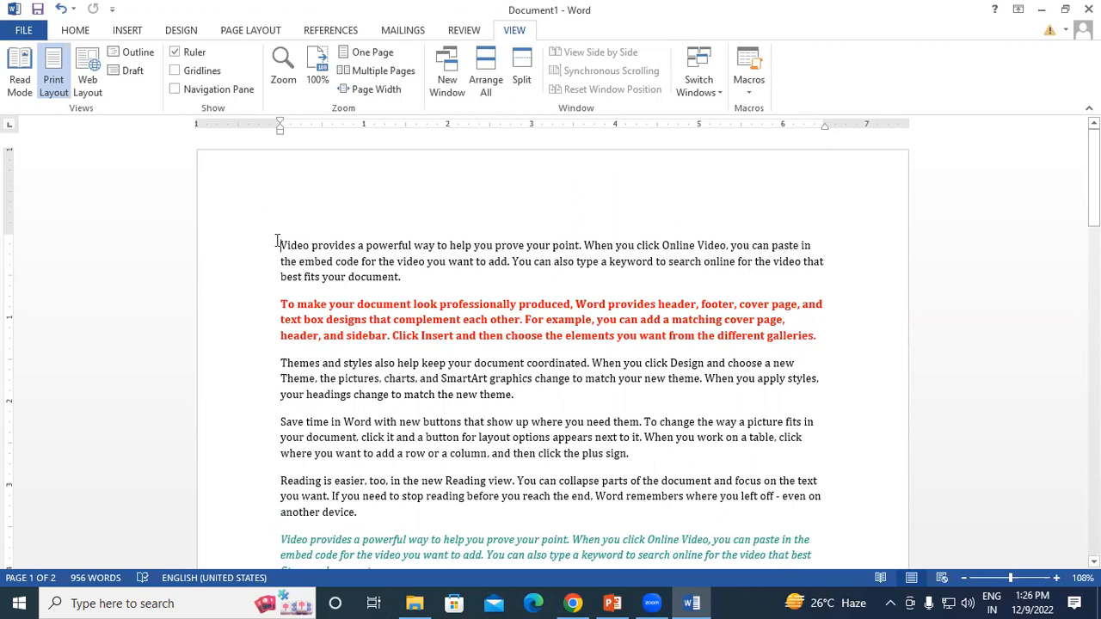
Step: Narrow the first paragraph to between about 0.8 and 3.2 on the horizontal ruler, and restore both indents to the margins
{"action": "left_click_drag", "start_coordinate": [280, 129], "coordinate": [348, 132]}
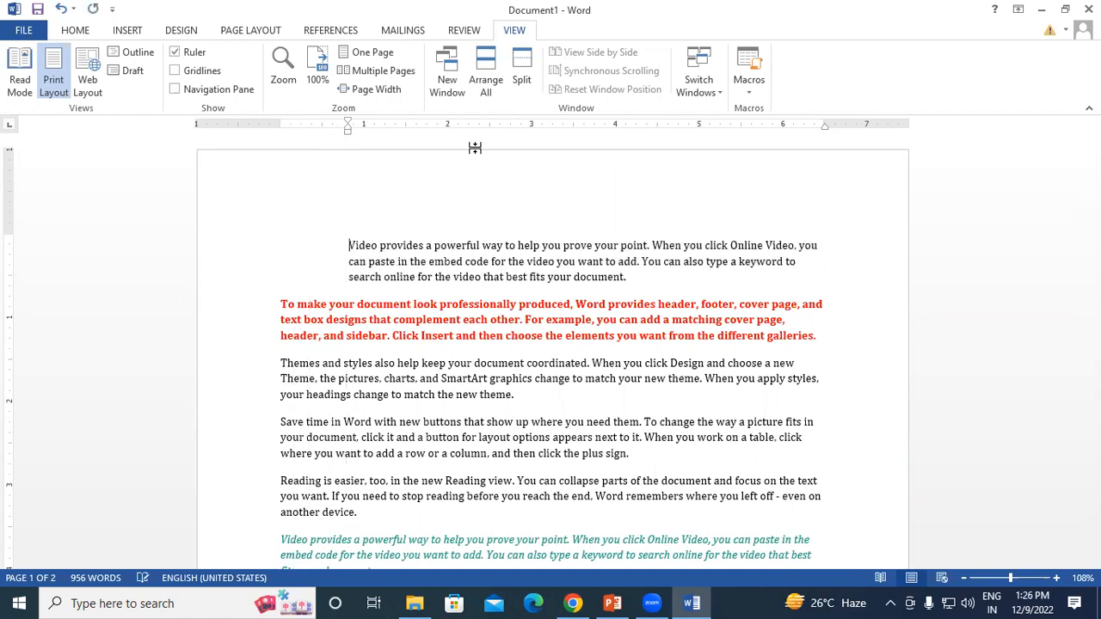
{"action": "left_click_drag", "start_coordinate": [819, 129], "coordinate": [546, 167]}
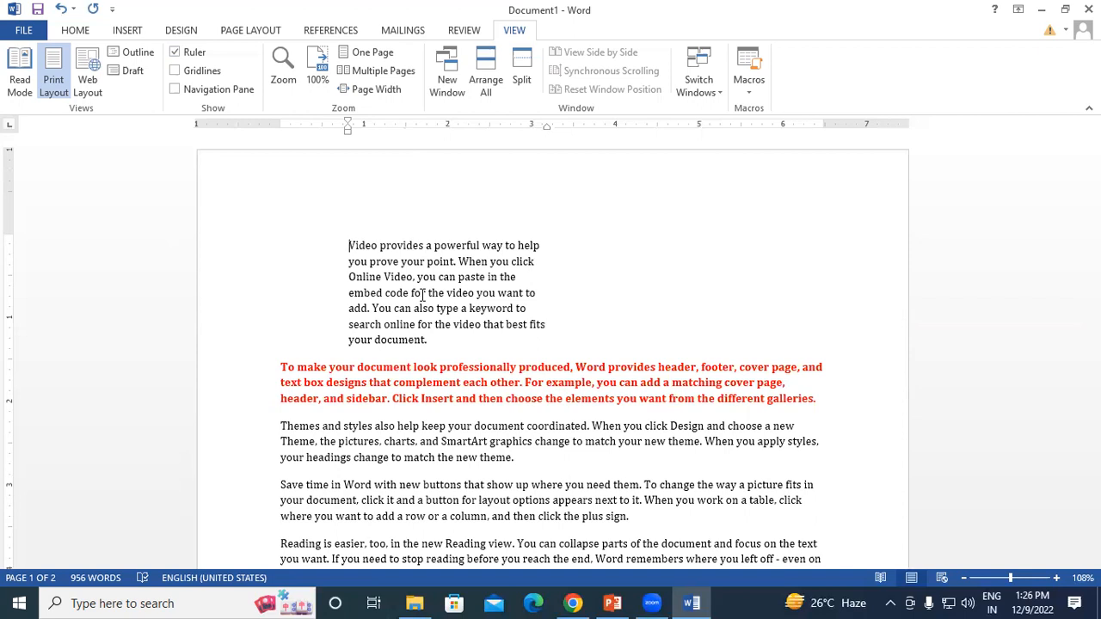
{"action": "left_click_drag", "start_coordinate": [348, 137], "coordinate": [281, 136]}
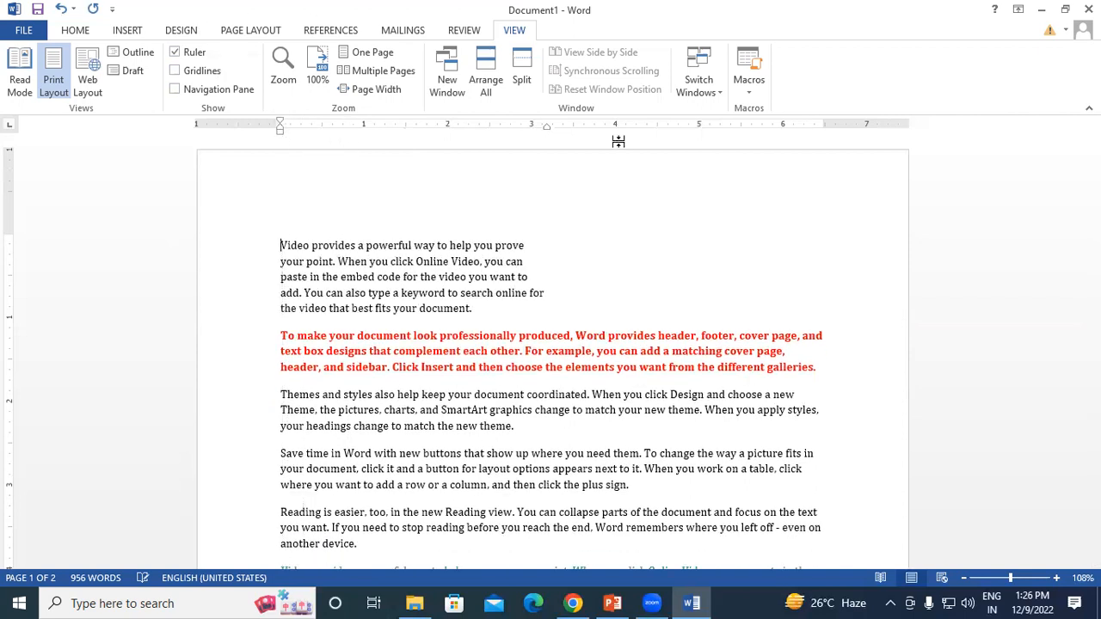
{"action": "left_click_drag", "start_coordinate": [546, 135], "coordinate": [651, 135]}
{"action": "left_click_drag", "start_coordinate": [782, 139], "coordinate": [828, 138]}
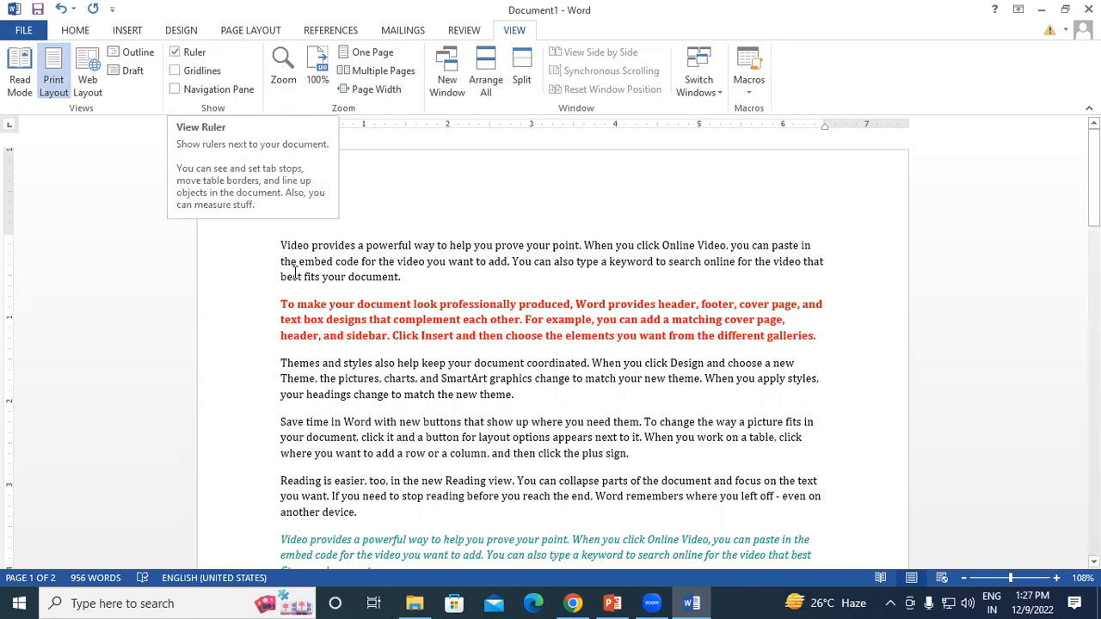
Step: Try indenting the first five paragraphs to about 0.5 on the ruler, and undo the change
{"action": "left_click_drag", "start_coordinate": [280, 247], "coordinate": [545, 522]}
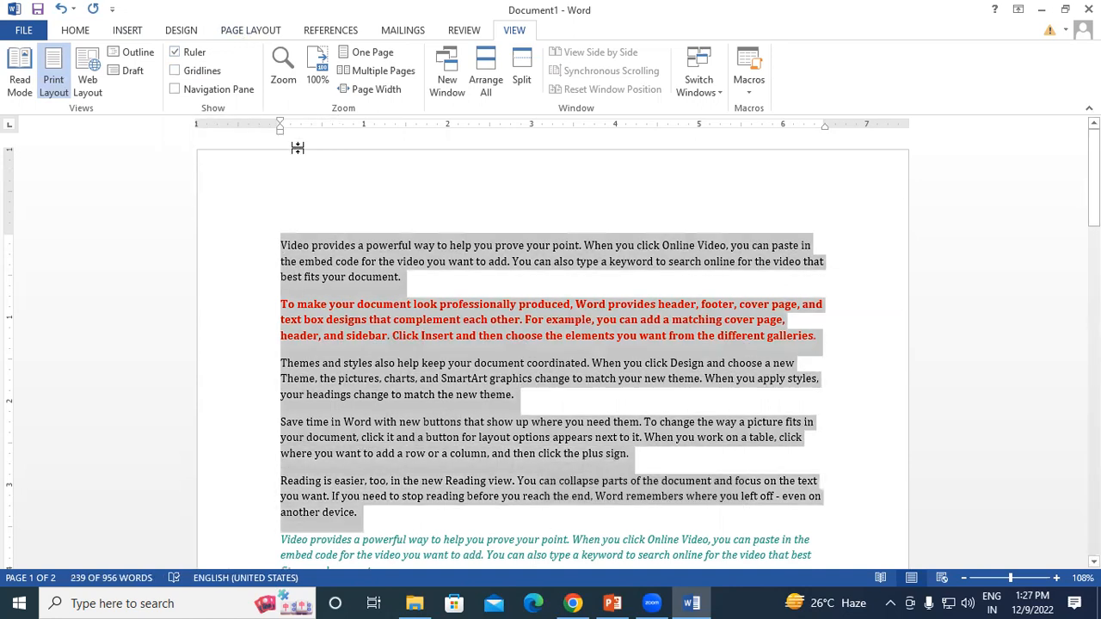
{"action": "mouse_move", "coordinate": [281, 129]}
{"action": "left_mouse_down"}
{"action": "mouse_move", "coordinate": [335, 141]}
{"action": "mouse_move", "coordinate": [326, 129]}
{"action": "left_mouse_up"}
{"action": "mouse_move", "coordinate": [384, 157]}
{"action": "left_mouse_down"}
{"action": "mouse_move", "coordinate": [585, 180]}
{"action": "mouse_move", "coordinate": [230, 209]}
{"action": "mouse_move", "coordinate": [305, 218]}
{"action": "mouse_move", "coordinate": [283, 214]}
{"action": "left_mouse_up"}
{"action": "left_click", "coordinate": [291, 258]}
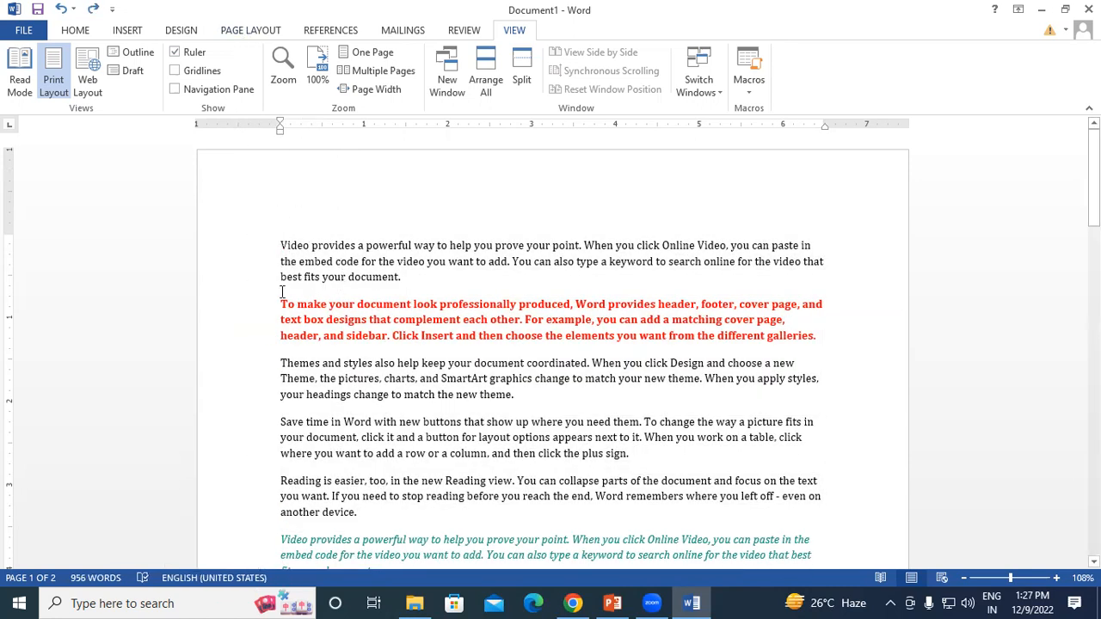
Step: Select the first two paragraphs and shift their left indent slightly inward on the ruler
{"action": "mouse_move", "coordinate": [280, 130]}
{"action": "left_mouse_down"}
{"action": "mouse_move", "coordinate": [312, 129]}
{"action": "mouse_move", "coordinate": [347, 146]}
{"action": "mouse_move", "coordinate": [437, 145]}
{"action": "mouse_move", "coordinate": [302, 153]}
{"action": "mouse_move", "coordinate": [278, 168]}
{"action": "left_mouse_up"}
{"action": "mouse_move", "coordinate": [280, 246]}
{"action": "left_mouse_down"}
{"action": "mouse_move", "coordinate": [512, 331]}
{"action": "mouse_move", "coordinate": [835, 332]}
{"action": "left_mouse_up"}
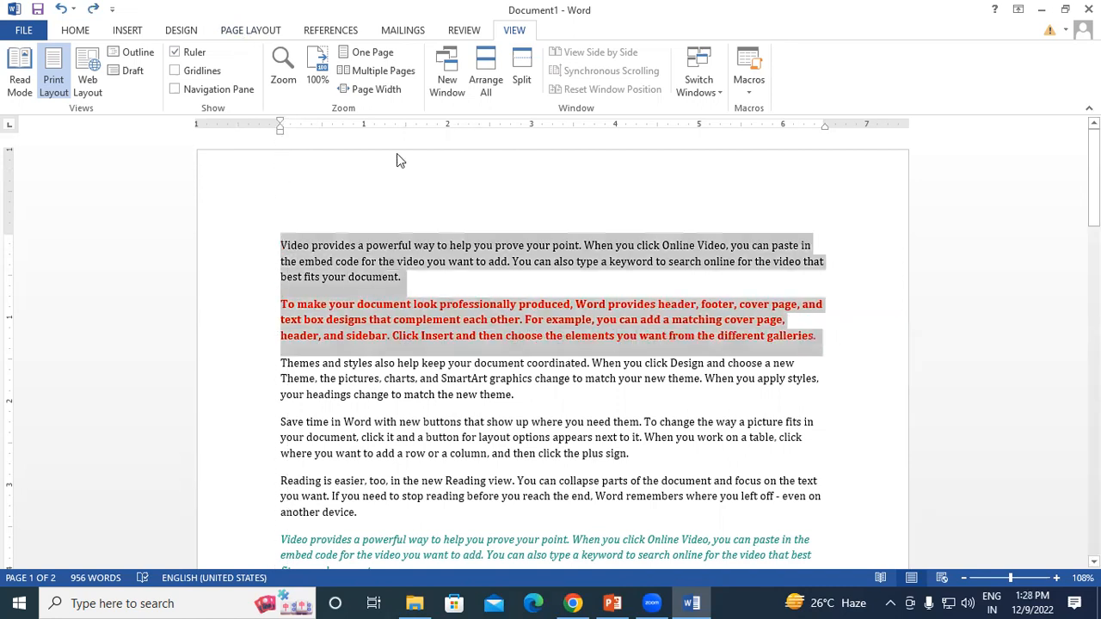
{"action": "mouse_move", "coordinate": [283, 131]}
{"action": "left_mouse_down"}
{"action": "mouse_move", "coordinate": [508, 155]}
{"action": "mouse_move", "coordinate": [276, 155]}
{"action": "mouse_move", "coordinate": [284, 152]}
{"action": "left_mouse_up"}
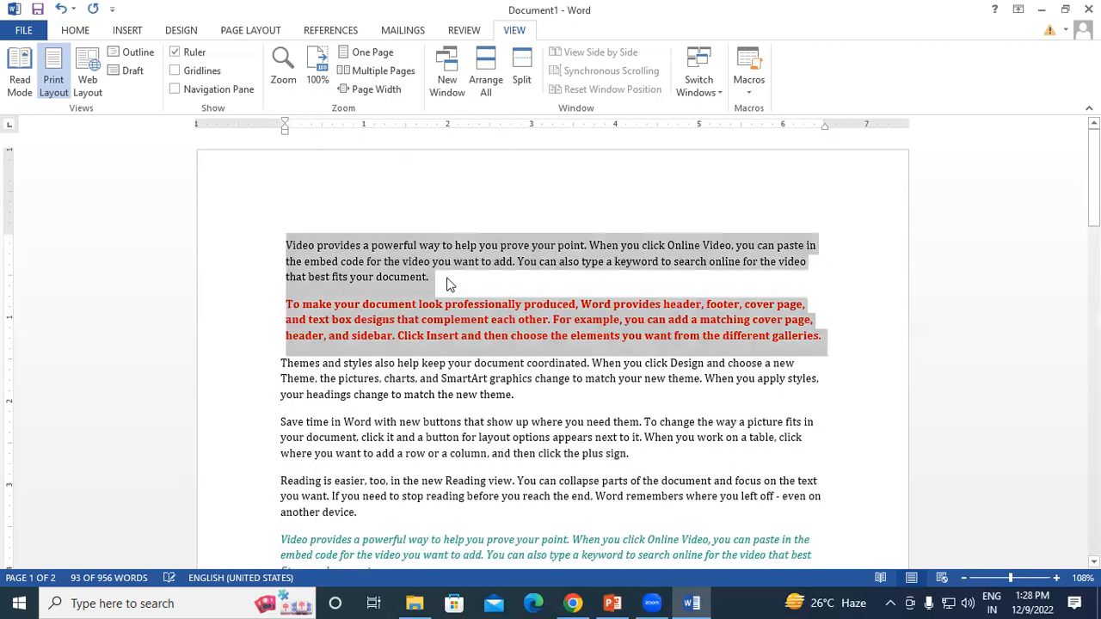
{"action": "left_click", "coordinate": [447, 284]}
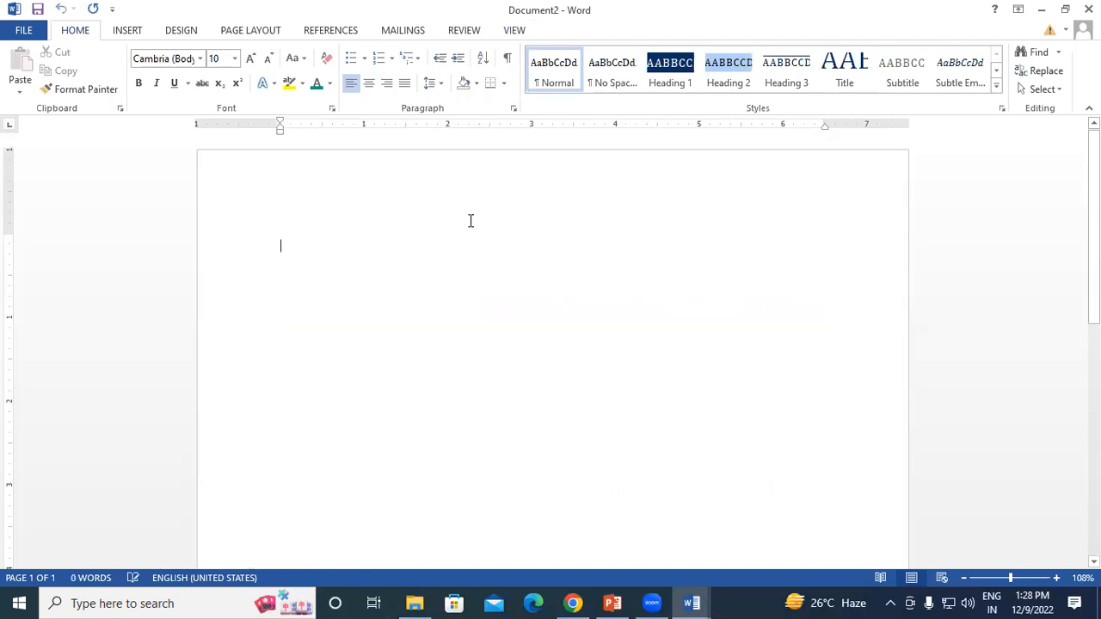
Step: Enter "Name" in a new blank document and set the line's right indent to 3 on the ruler
{"action": "type", "text": "Name"}
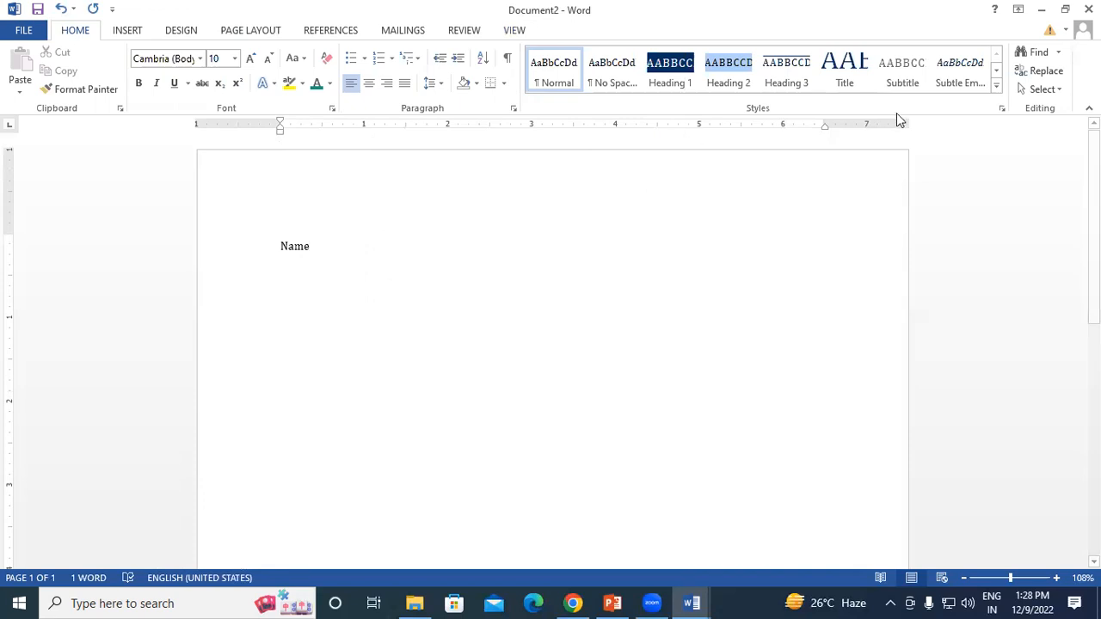
{"action": "mouse_move", "coordinate": [826, 126]}
{"action": "left_mouse_down"}
{"action": "mouse_move", "coordinate": [695, 155]}
{"action": "mouse_move", "coordinate": [452, 171]}
{"action": "mouse_move", "coordinate": [533, 185]}
{"action": "left_mouse_up"}
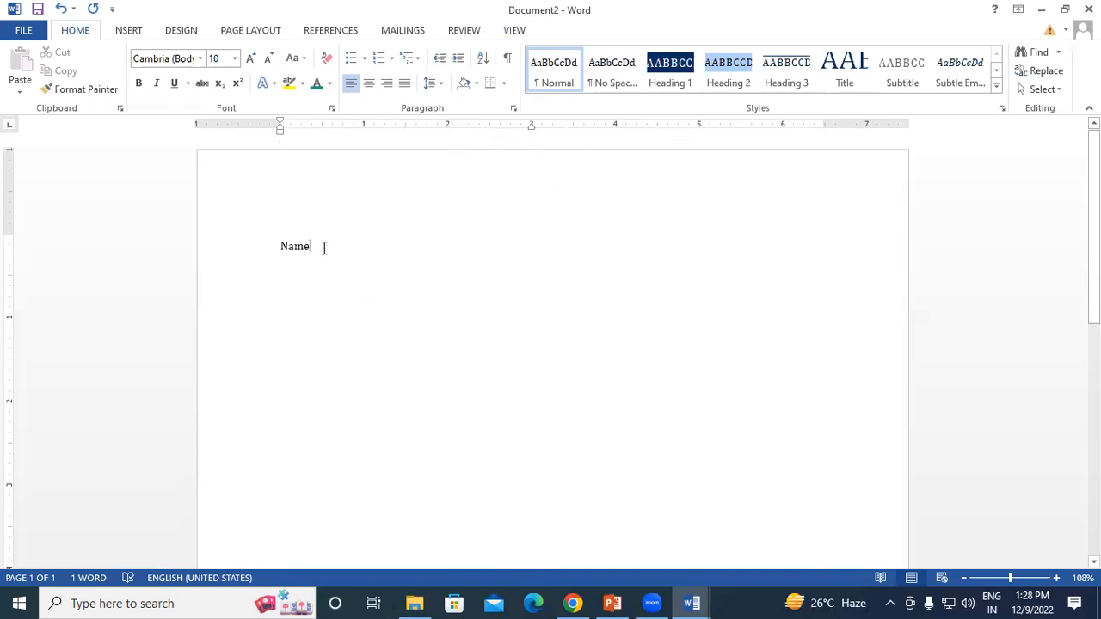
Step: Add a long run of filler letters after "Name" to test wrapping at the right indent
{"action": "type", "text": "weuwgruiwgeru"}
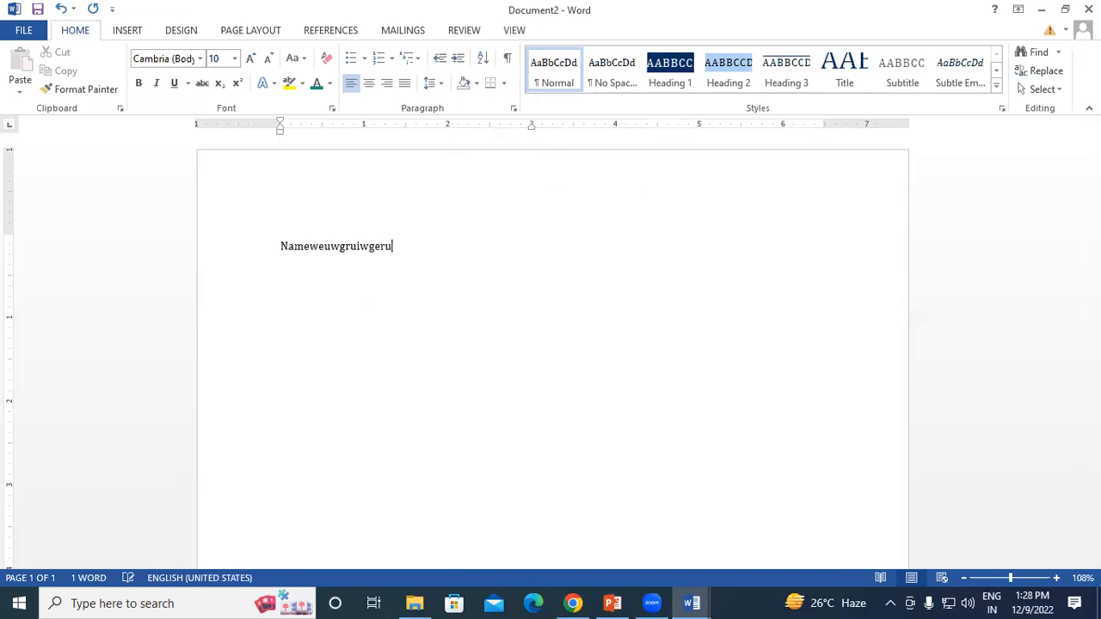
{"action": "type", "text": "uuuuuuuuuuuuuuuuuuuuuuuuuuuuuuuuuuuuuuuuuuuuuuuuuuuuuuuuuuuuuuuuu"}
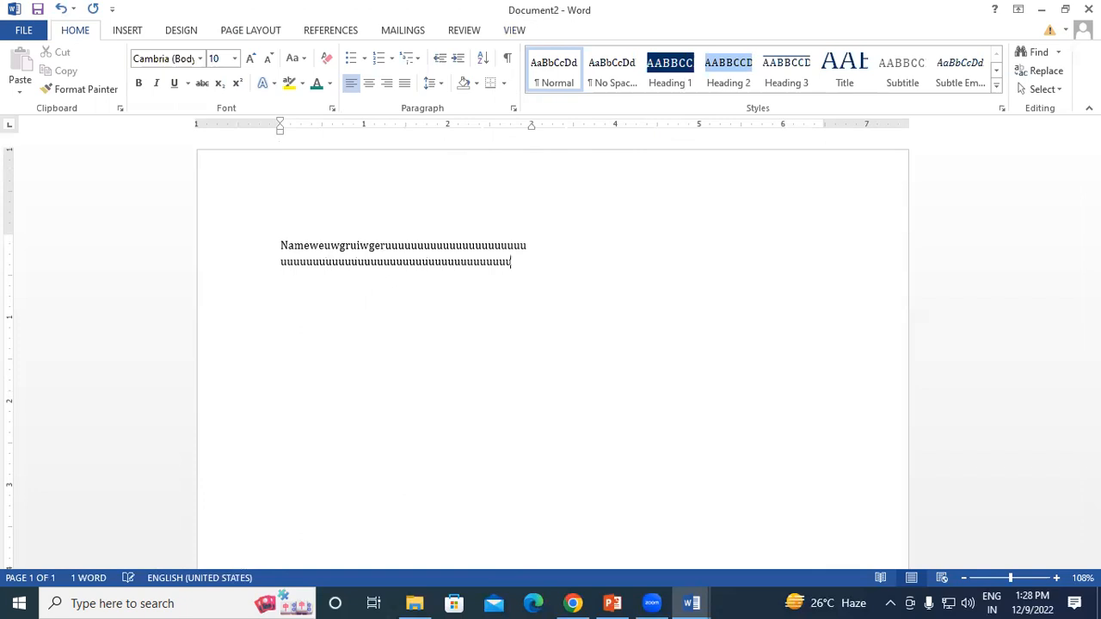
{"action": "type", "text": "uuuuuuuuuuuuuuuuuuuuuuuuuuuuuuuuuuuuuuuuuuuuuuuuuuuuuuuuuuuuuuu"}
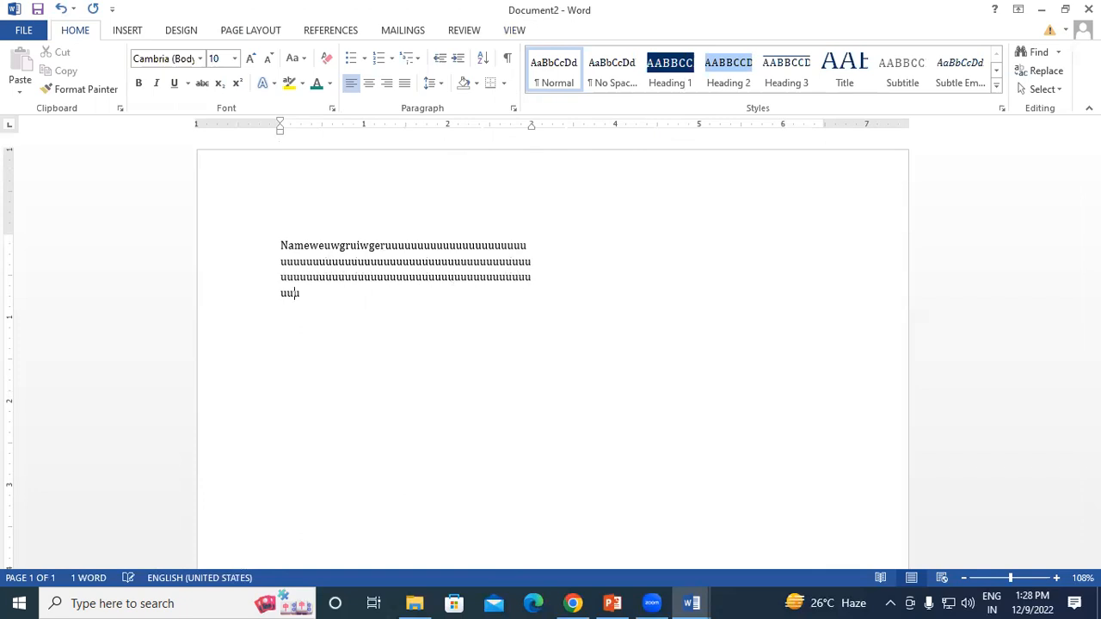
{"action": "type", "text": "uuuuuuuuuuuuuuuuuuuuuuuuuuuuuuuuuuuw"}
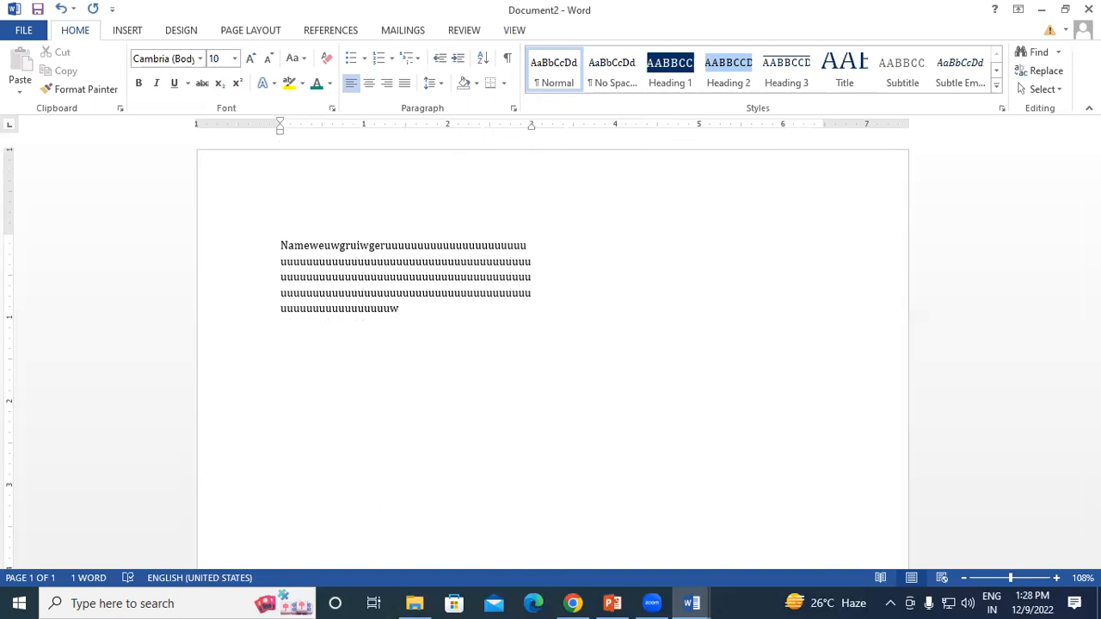
Step: Delete all the sample text from the new document
{"action": "key", "text": "BackSpace"}
{"action": "key", "text": "BackSpace"}
{"action": "key", "text": "BackSpace"}
{"action": "key", "text": "BackSpace"}
{"action": "key", "text": "BackSpace"}
{"action": "key", "text": "BackSpace"}
{"action": "key", "text": "BackSpace"}
{"action": "key", "text": "BackSpace"}
{"action": "key", "text": "BackSpace"}
{"action": "key", "text": "BackSpace"}
{"action": "key", "text": "BackSpace"}
{"action": "key", "text": "BackSpace"}
{"action": "key", "text": "BackSpace"}
{"action": "key", "text": "BackSpace"}
{"action": "key", "text": "BackSpace"}
{"action": "key", "text": "BackSpace"}
{"action": "key", "text": "BackSpace"}
{"action": "key", "text": "BackSpace"}
{"action": "key", "text": "BackSpace"}
{"action": "key", "text": "BackSpace"}
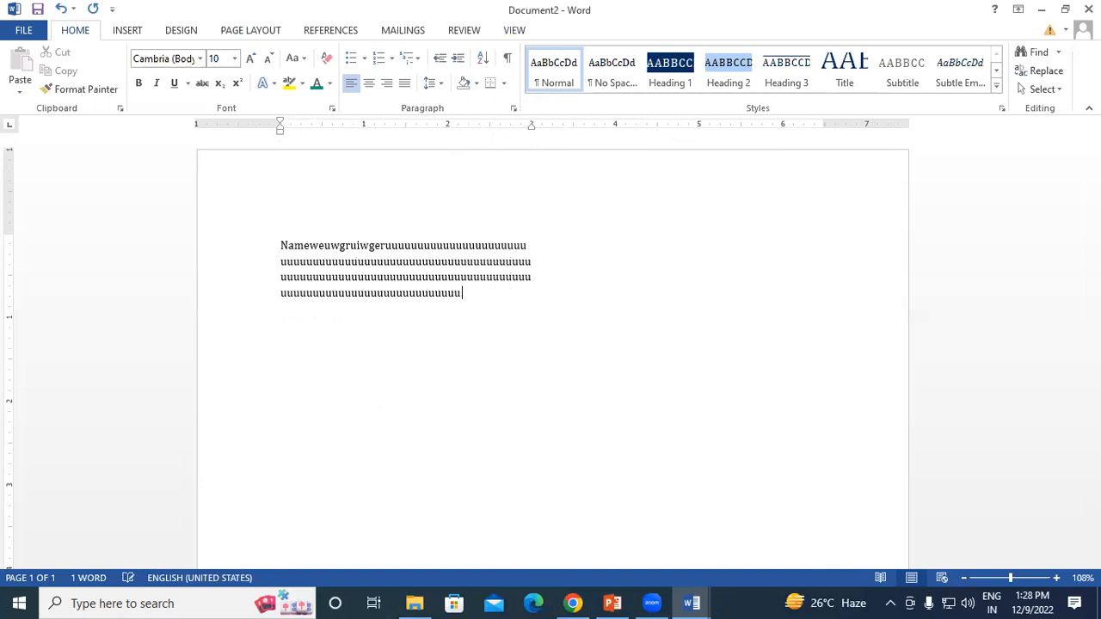
{"action": "key", "text": "BackSpace"}
{"action": "key", "text": "BackSpace"}
{"action": "key", "text": "BackSpace"}
{"action": "key", "text": "BackSpace"}
{"action": "key", "text": "BackSpace"}
{"action": "key", "text": "BackSpace"}
{"action": "key", "text": "BackSpace"}
{"action": "key", "text": "BackSpace"}
{"action": "key", "text": "BackSpace"}
{"action": "key", "text": "BackSpace"}
{"action": "key", "text": "BackSpace"}
{"action": "key", "text": "BackSpace"}
{"action": "key", "text": "BackSpace"}
{"action": "key", "text": "BackSpace"}
{"action": "key", "text": "BackSpace"}
{"action": "key", "text": "BackSpace"}
{"action": "key", "text": "BackSpace"}
{"action": "key", "text": "BackSpace"}
{"action": "key", "text": "BackSpace"}
{"action": "key", "text": "BackSpace"}
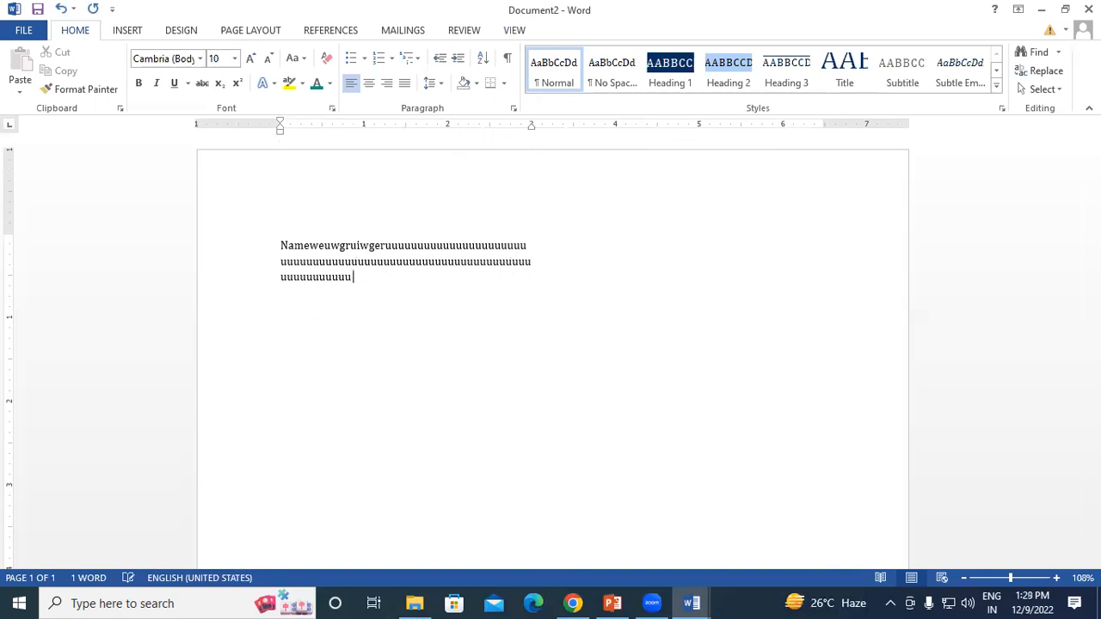
{"action": "key", "text": "BackSpace"}
{"action": "key", "text": "BackSpace"}
{"action": "key", "text": "BackSpace"}
{"action": "key", "text": "BackSpace"}
{"action": "key", "text": "BackSpace"}
{"action": "key", "text": "BackSpace"}
{"action": "key", "text": "BackSpace"}
{"action": "key", "text": "BackSpace"}
{"action": "key", "text": "BackSpace"}
{"action": "key", "text": "BackSpace"}
{"action": "key", "text": "BackSpace"}
{"action": "key", "text": "BackSpace"}
{"action": "key", "text": "BackSpace"}
{"action": "key", "text": "BackSpace"}
{"action": "key", "text": "BackSpace"}
{"action": "key", "text": "BackSpace"}
{"action": "key", "text": "BackSpace"}
{"action": "key", "text": "BackSpace"}
{"action": "key", "text": "BackSpace"}
{"action": "key", "text": "BackSpace"}
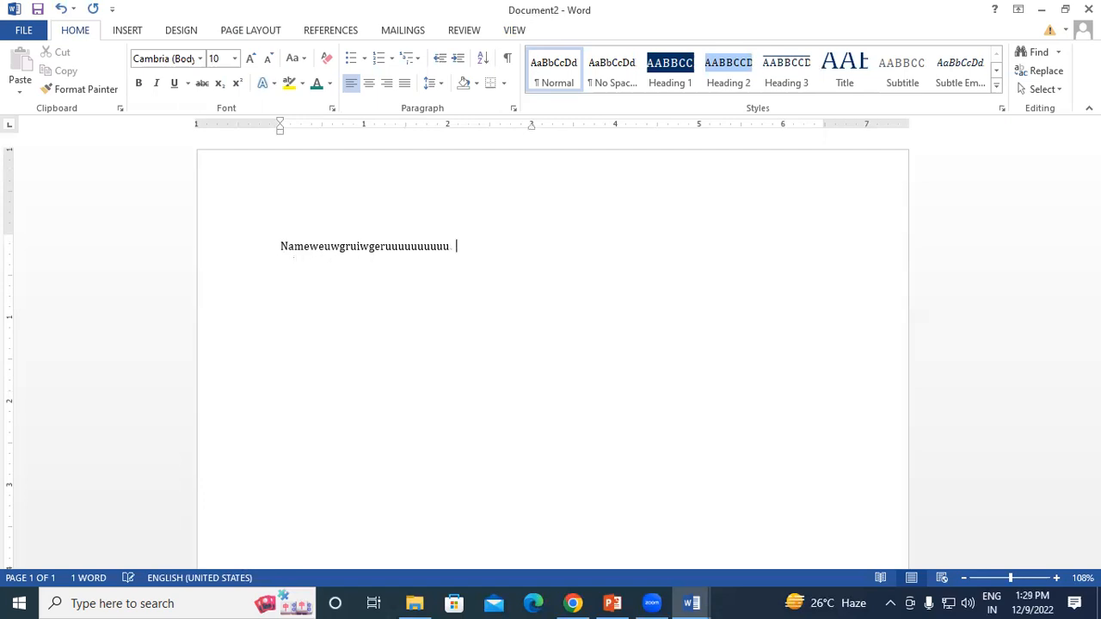
{"action": "key", "text": "BackSpace"}
{"action": "key", "text": "BackSpace"}
{"action": "key", "text": "BackSpace"}
{"action": "key", "text": "BackSpace"}
{"action": "key", "text": "BackSpace"}
{"action": "key", "text": "BackSpace"}
{"action": "key", "text": "BackSpace"}
{"action": "key", "text": "BackSpace"}
{"action": "key", "text": "BackSpace"}
{"action": "key", "text": "BackSpace"}
{"action": "key", "text": "BackSpace"}
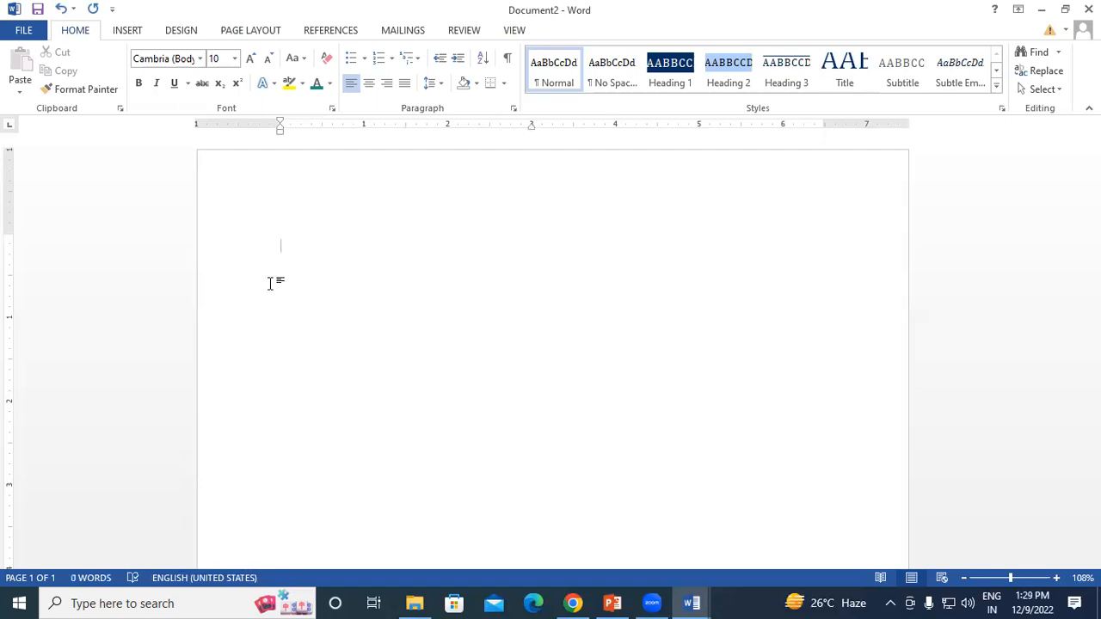
Step: Hide the rulers and show them again
{"action": "left_click", "coordinate": [521, 31]}
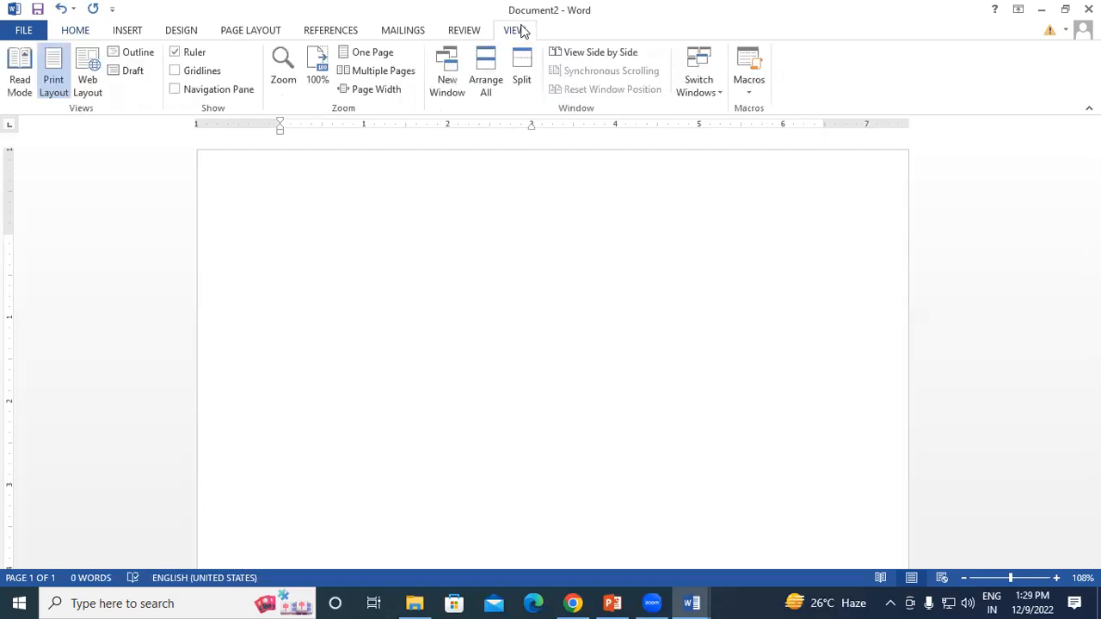
{"action": "left_click", "coordinate": [173, 51]}
{"action": "left_click", "coordinate": [174, 53]}
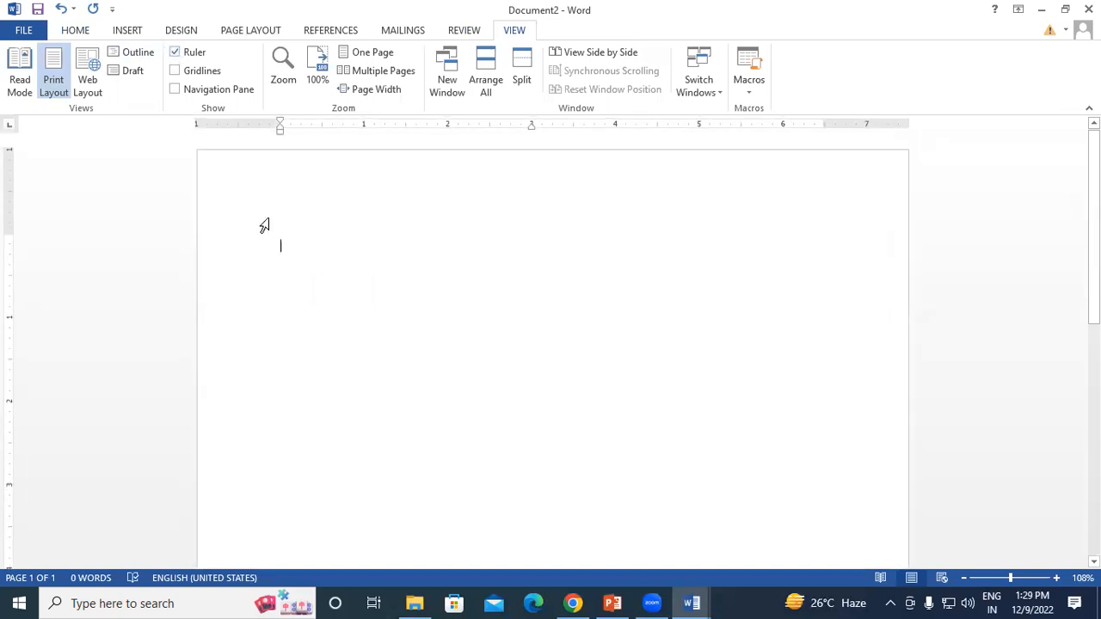
Step: Switch to the formatted sample-text document and turn its gridlines on and off again
{"action": "key", "text": "alt+Tab"}
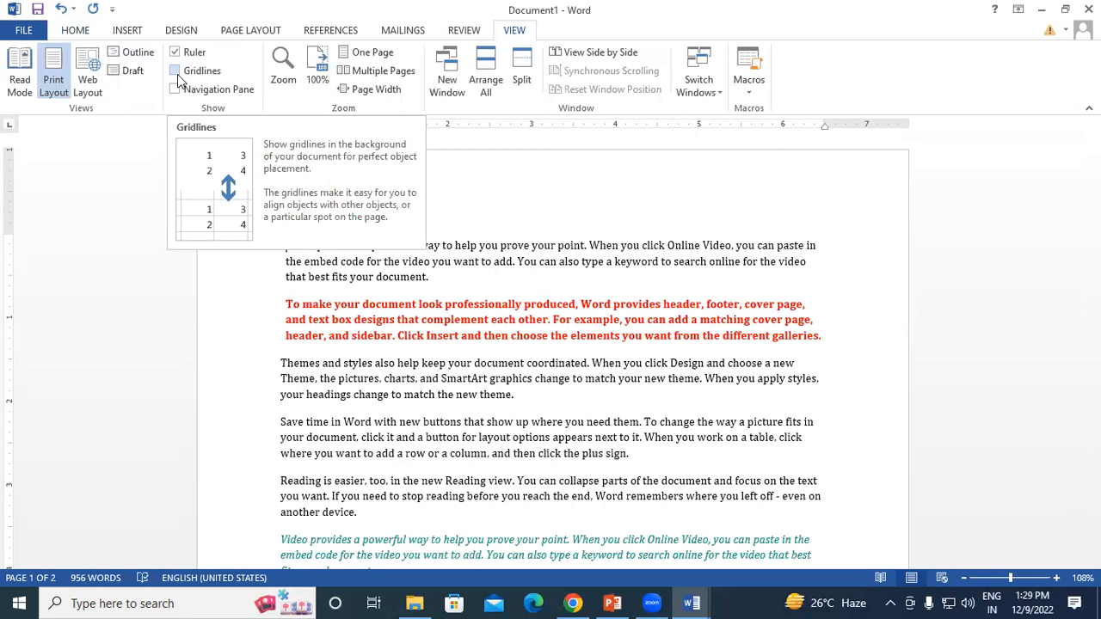
{"action": "left_click", "coordinate": [176, 72]}
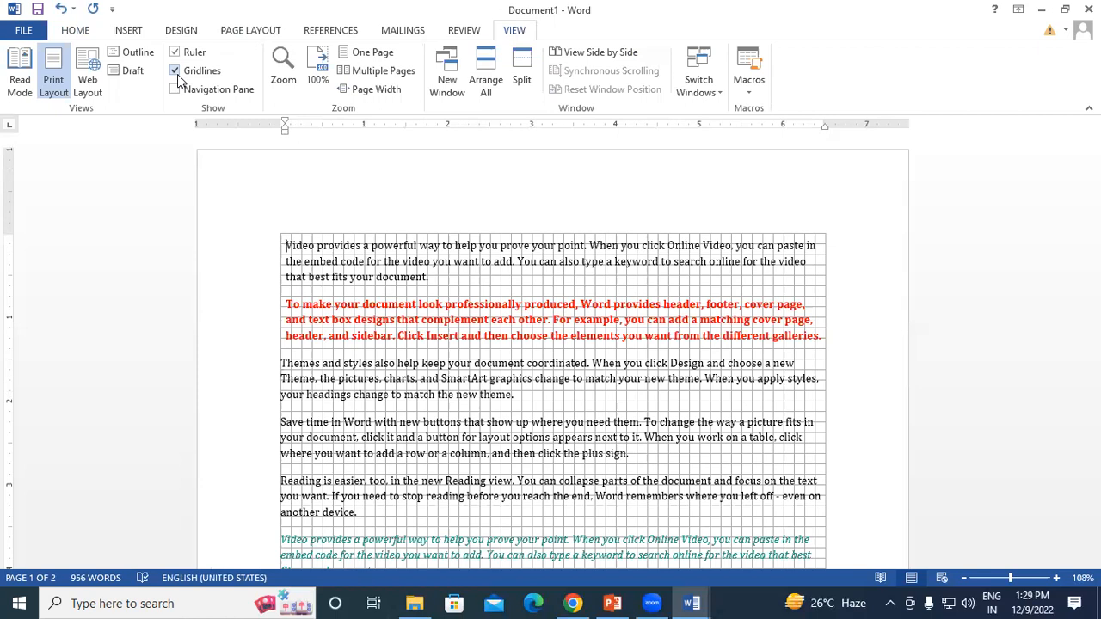
{"action": "left_click", "coordinate": [176, 71]}
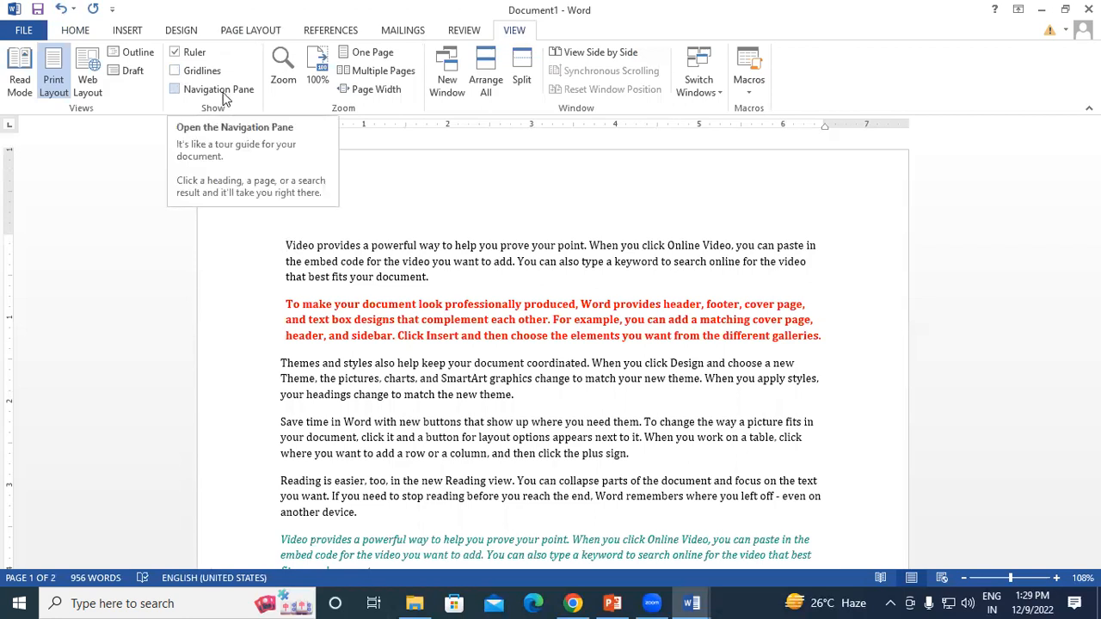
Step: Open the Navigation pane and look at its Pages and Results views
{"action": "left_click", "coordinate": [175, 90]}
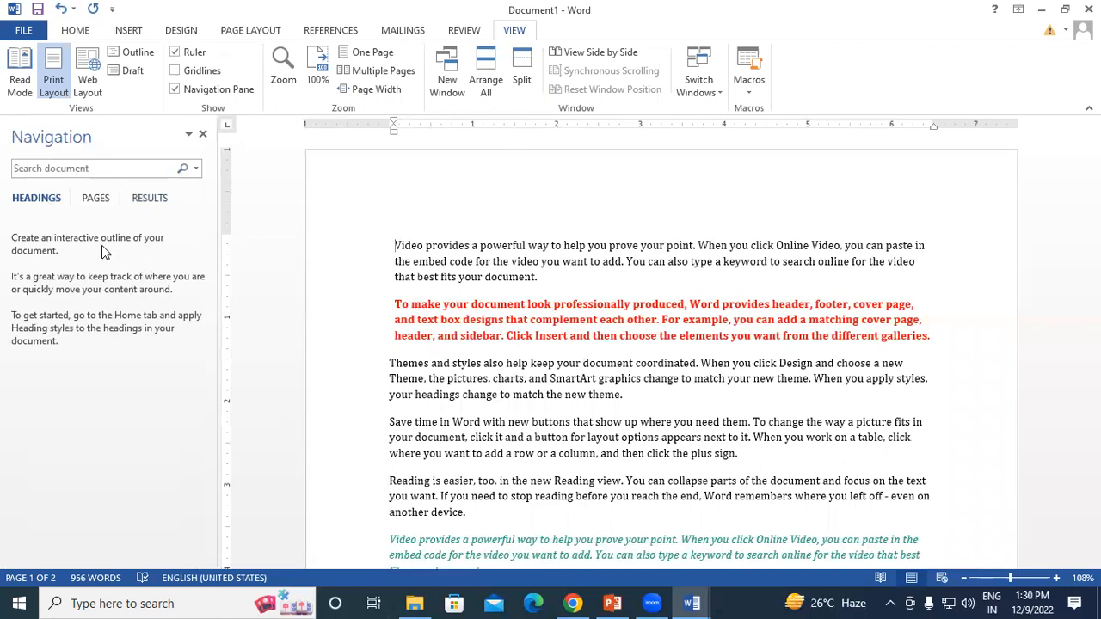
{"action": "left_click", "coordinate": [94, 198]}
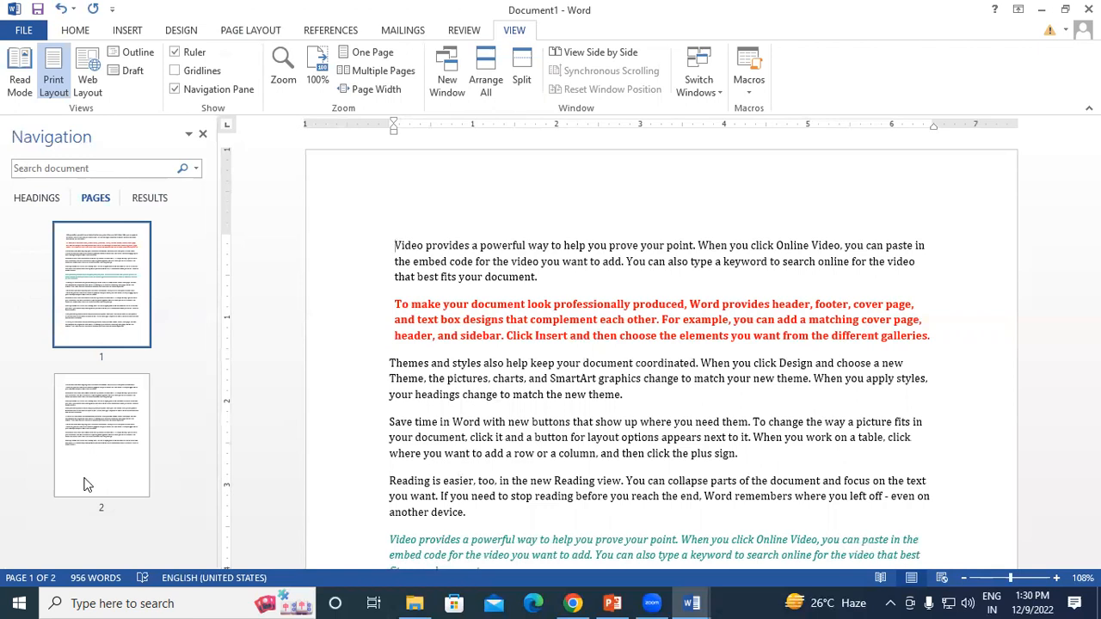
{"action": "left_click", "coordinate": [141, 197]}
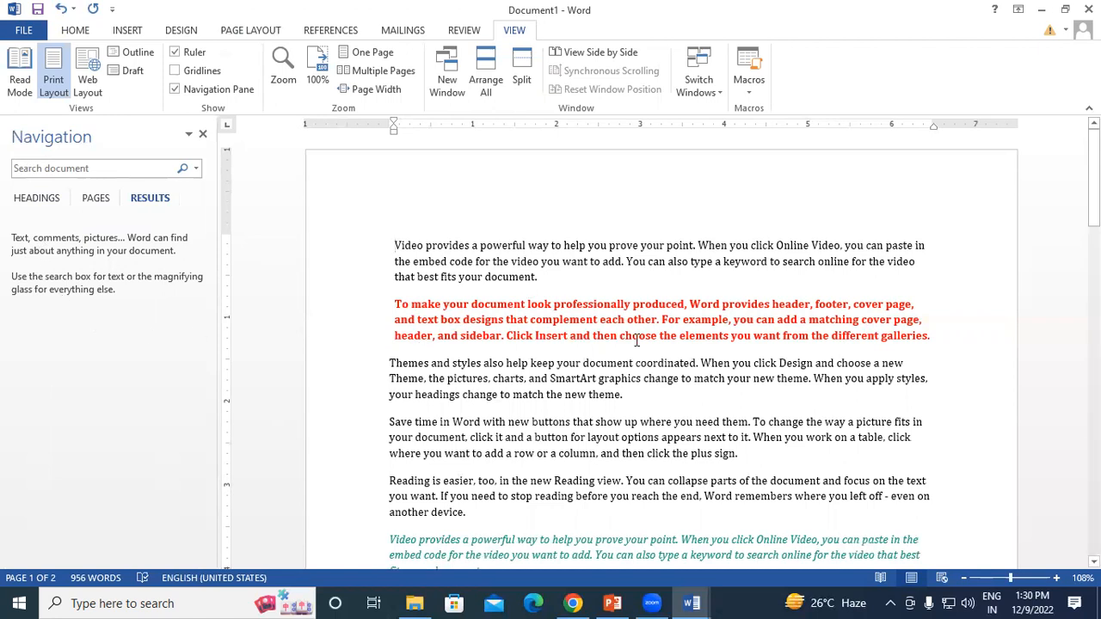
Step: Apply the Heading 1 style to "Themes a" at the start of the third paragraph and check the Navigation pane's Headings view
{"action": "left_click_drag", "start_coordinate": [391, 364], "coordinate": [438, 365]}
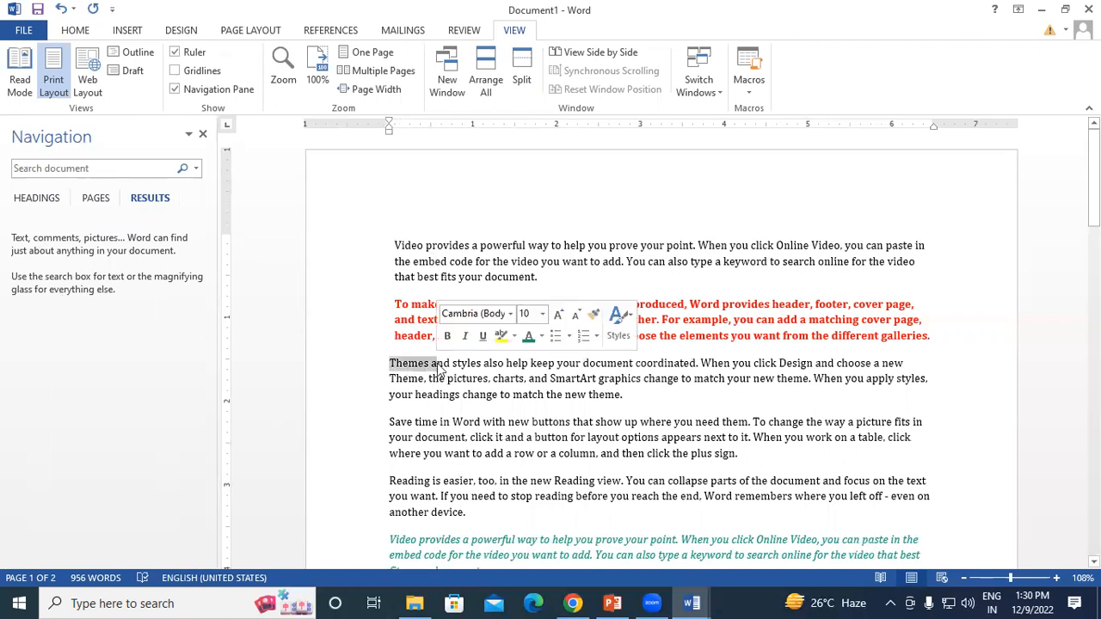
{"action": "left_click", "coordinate": [75, 30]}
{"action": "left_click", "coordinate": [690, 76]}
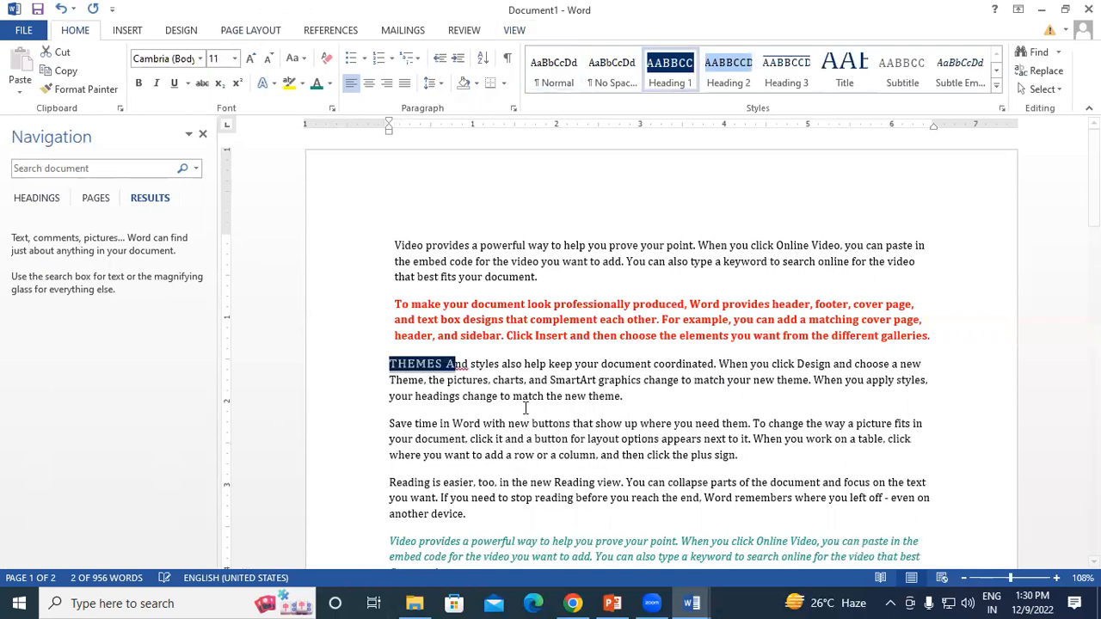
{"action": "left_click", "coordinate": [36, 198]}
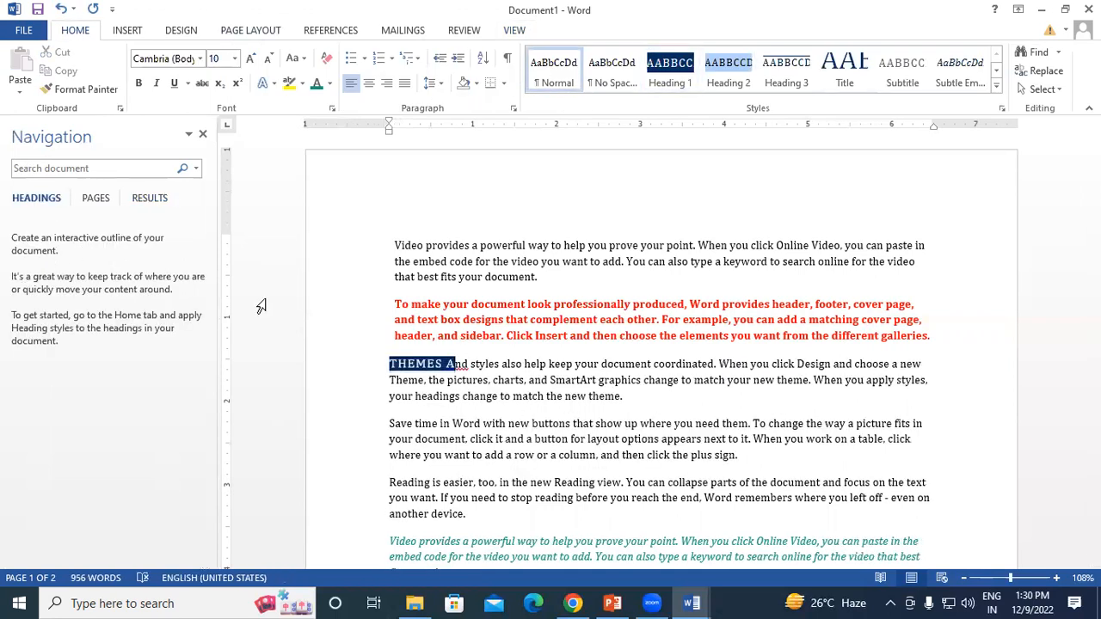
{"action": "left_click", "coordinate": [685, 400]}
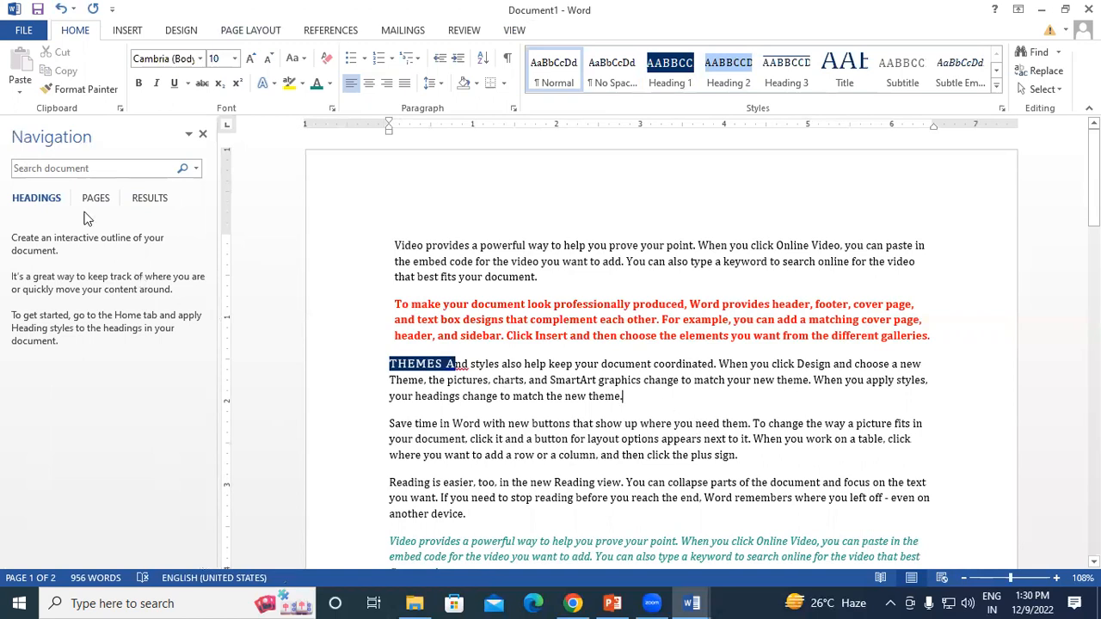
Step: Close and reopen the Navigation pane, checking its Pages and Headings views again
{"action": "left_click", "coordinate": [202, 135]}
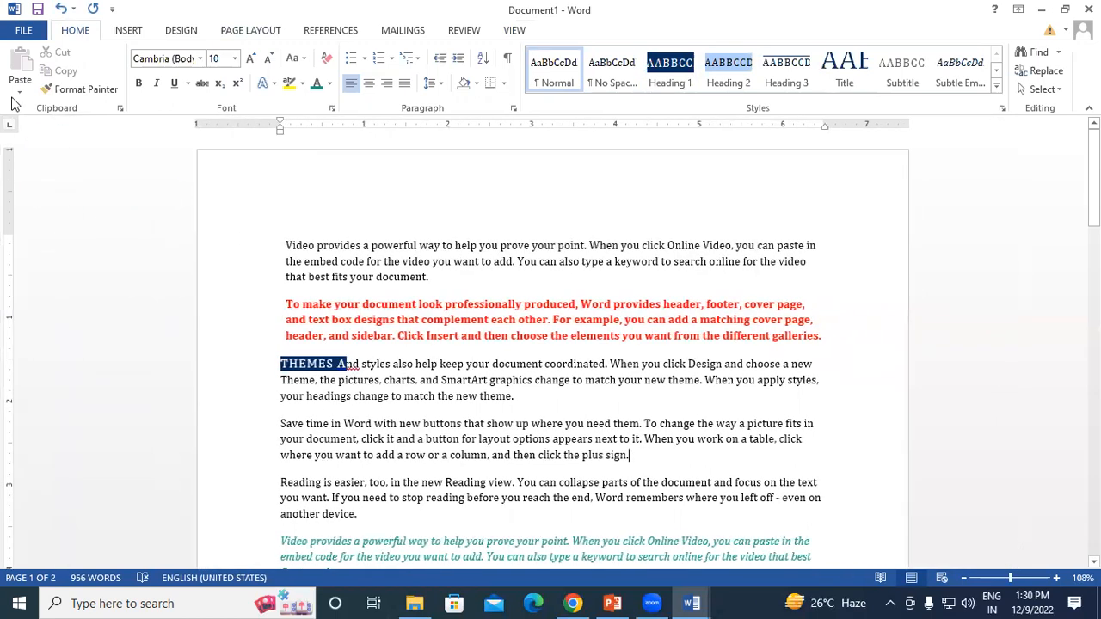
{"action": "left_click", "coordinate": [513, 30]}
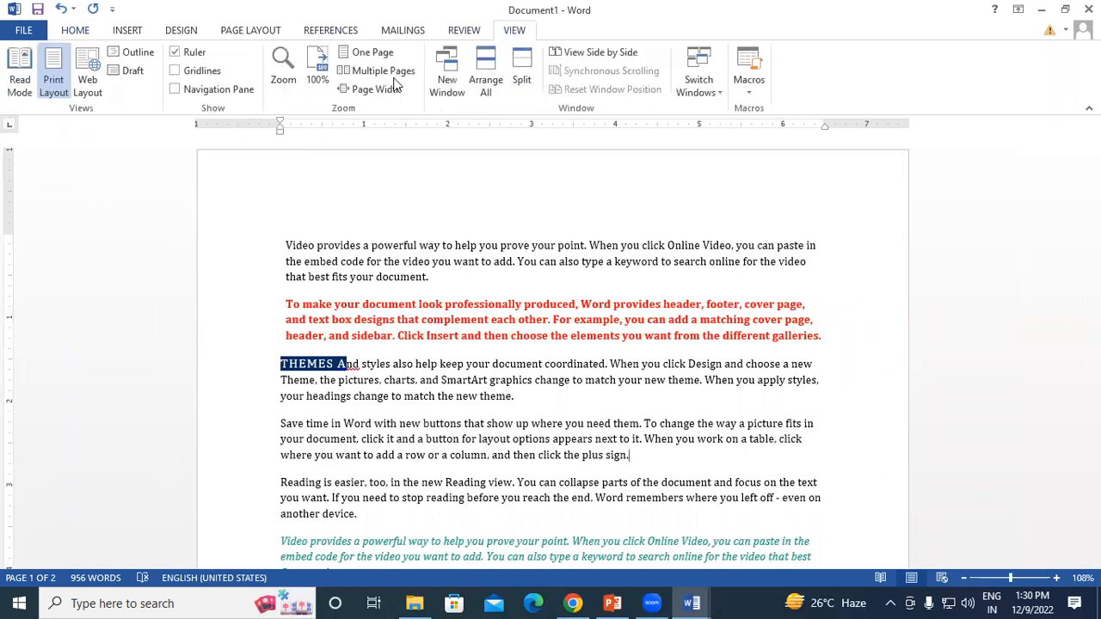
{"action": "left_click", "coordinate": [185, 90]}
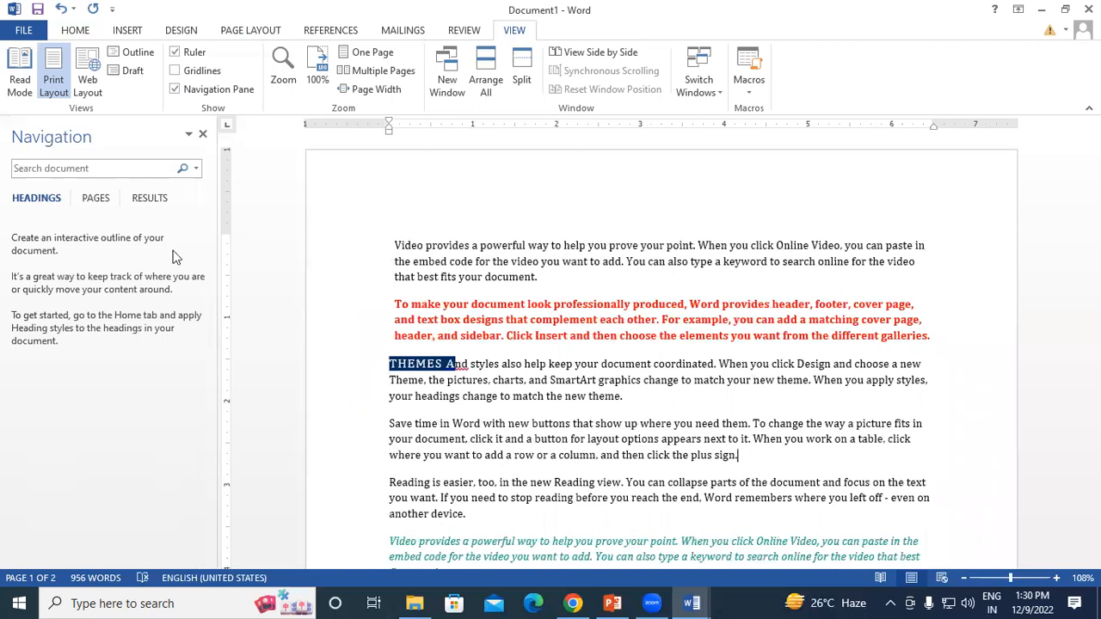
{"action": "left_click", "coordinate": [117, 199]}
{"action": "left_click", "coordinate": [58, 198]}
Step: Insert two blank paragraphs above the first paragraph of the document
{"action": "key", "text": "Return"}
{"action": "key", "text": "Return"}
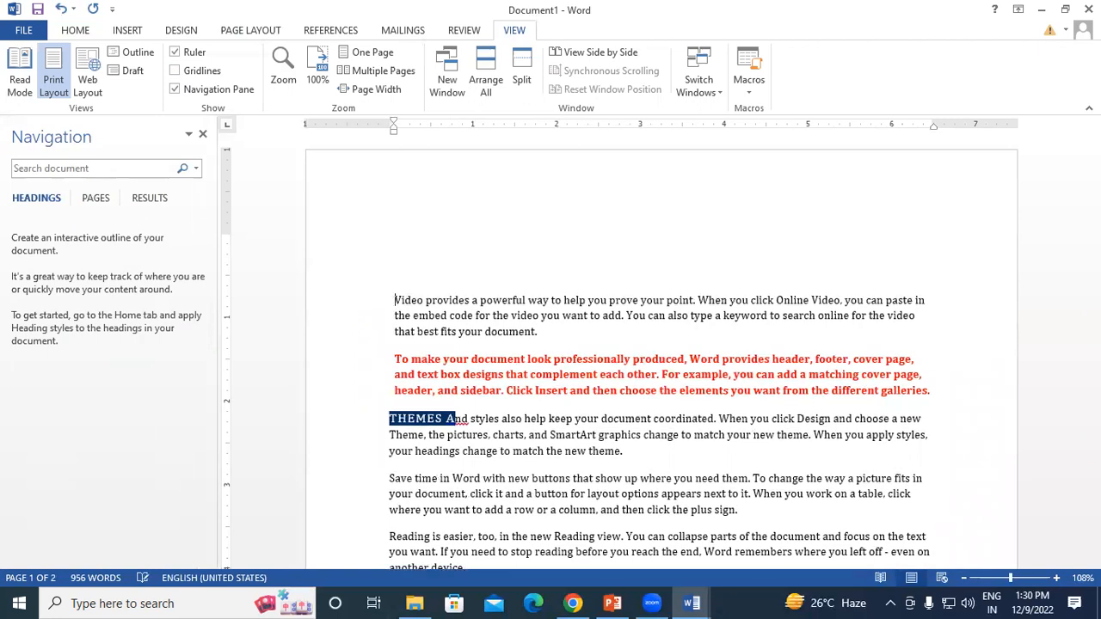
{"action": "scroll", "coordinate": [344, 274], "scroll_direction": "down", "scroll_amount": 1}
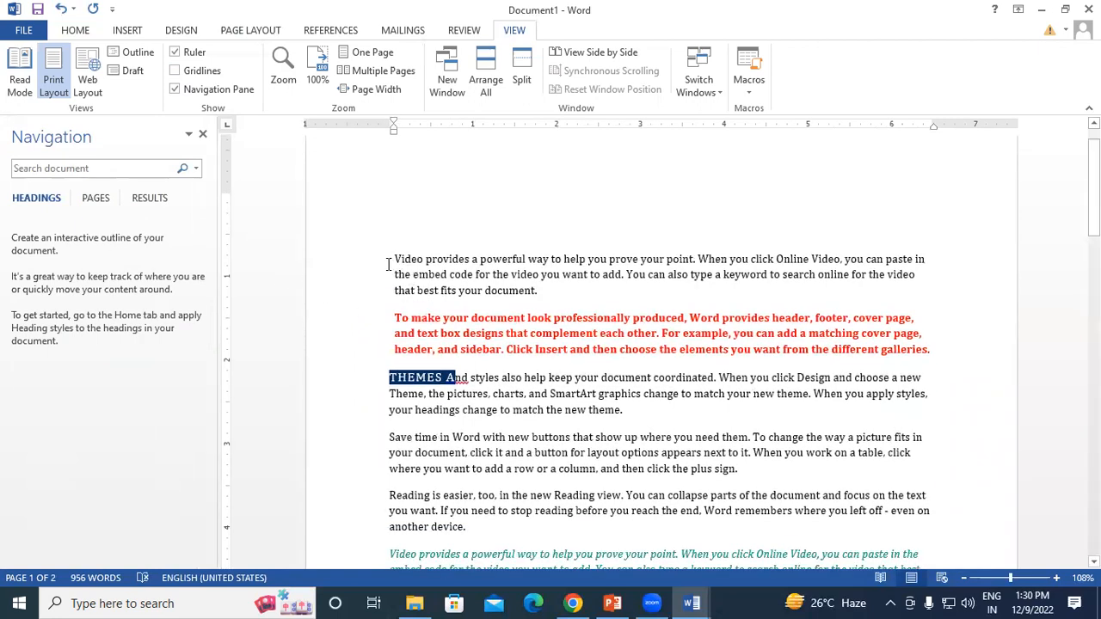
Step: Go through the Navigation pane's Results and Pages views and return to Headings
{"action": "left_click", "coordinate": [149, 198]}
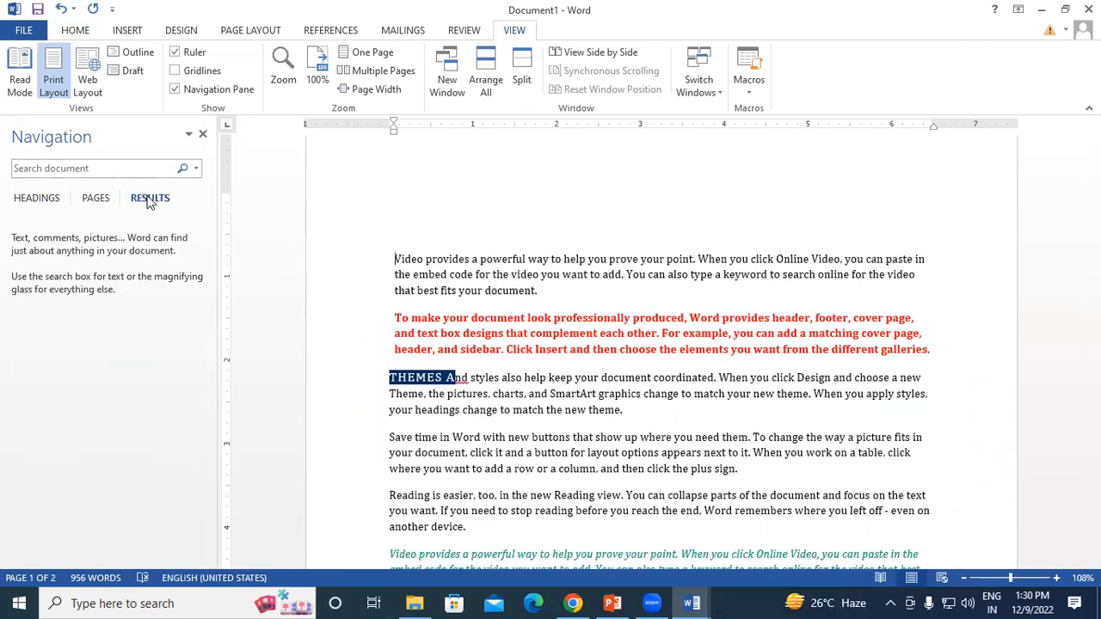
{"action": "left_click", "coordinate": [103, 199]}
{"action": "left_click", "coordinate": [18, 200]}
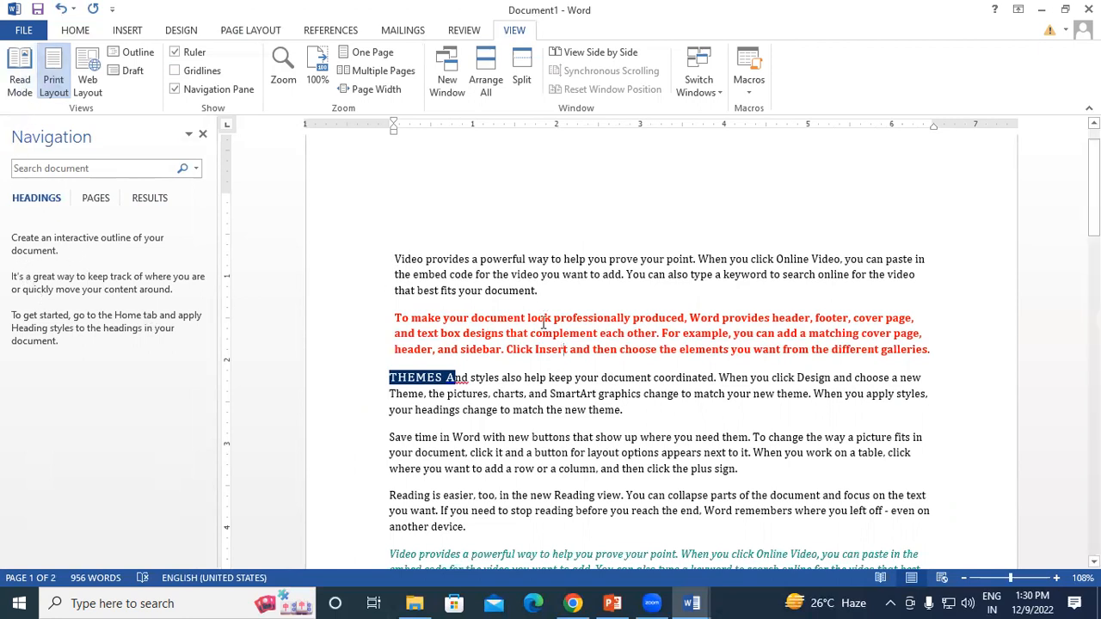
Step: Put "Themes" from the paragraph further down on its own line and apply the Heading 2 style to it
{"action": "scroll", "coordinate": [454, 374], "scroll_direction": "down", "scroll_amount": 6}
{"action": "scroll", "coordinate": [430, 361], "scroll_direction": "down", "scroll_amount": 1}
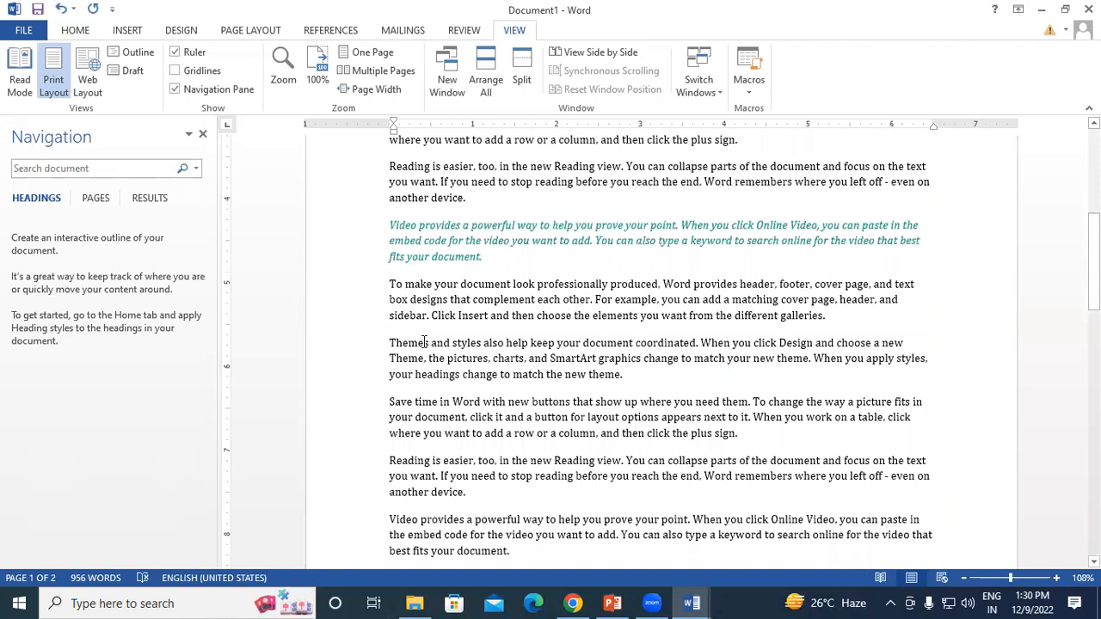
{"action": "left_click", "coordinate": [430, 342]}
{"action": "key", "text": "Return"}
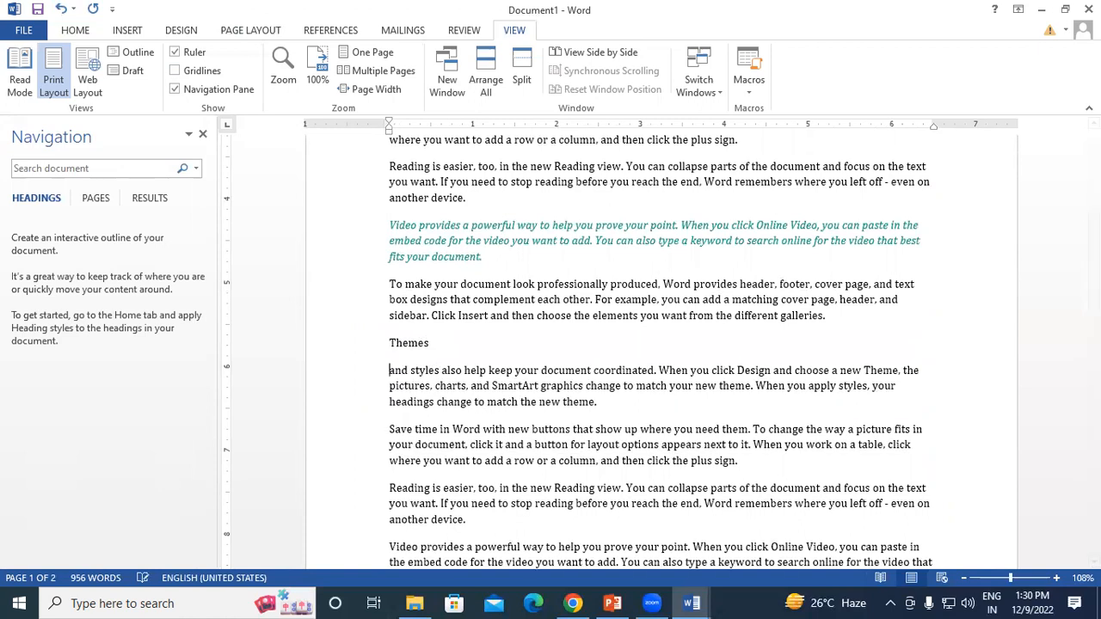
{"action": "left_click", "coordinate": [379, 349]}
{"action": "left_click", "coordinate": [82, 33]}
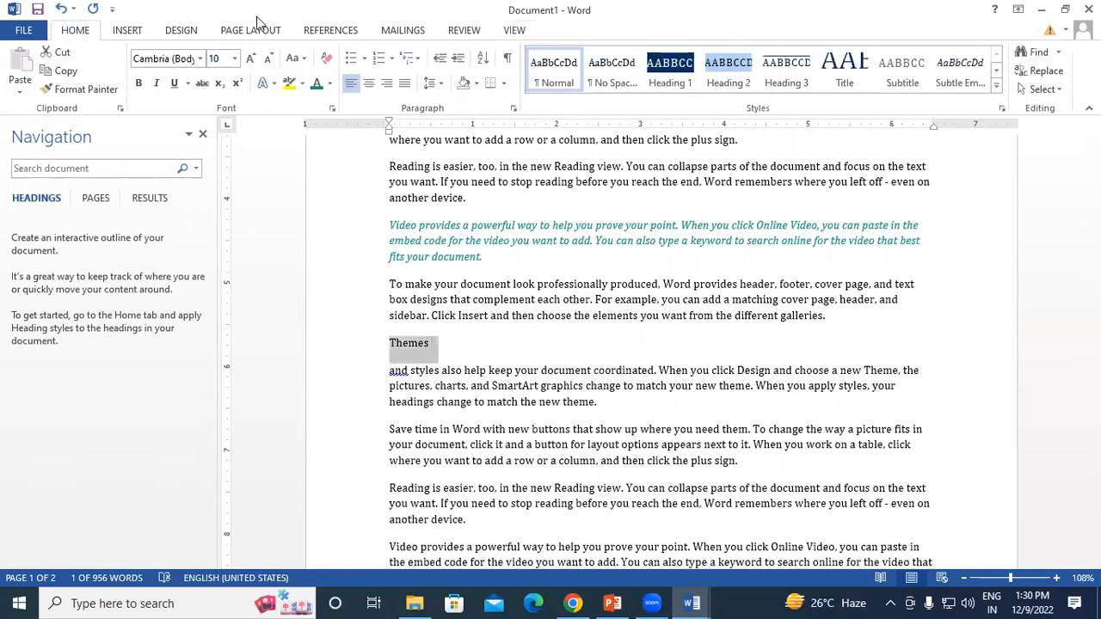
{"action": "left_click", "coordinate": [731, 70]}
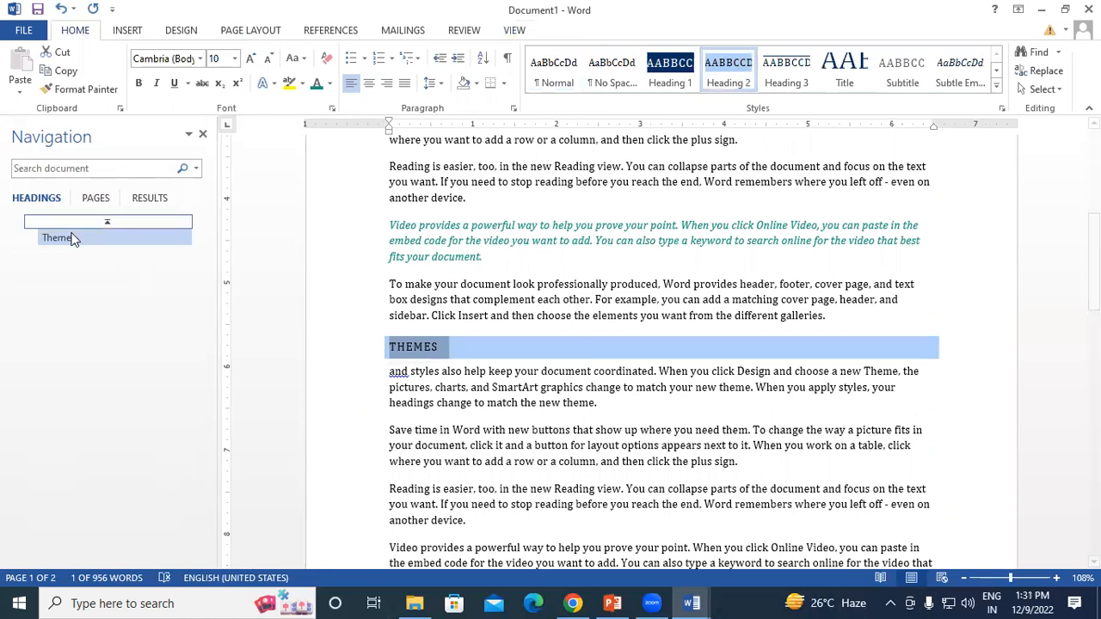
Step: Break the third paragraph after the heading-styled "THEMES A" so that it stands on its own line
{"action": "scroll", "coordinate": [597, 309], "scroll_direction": "up", "scroll_amount": 6}
{"action": "left_click", "coordinate": [464, 297]}
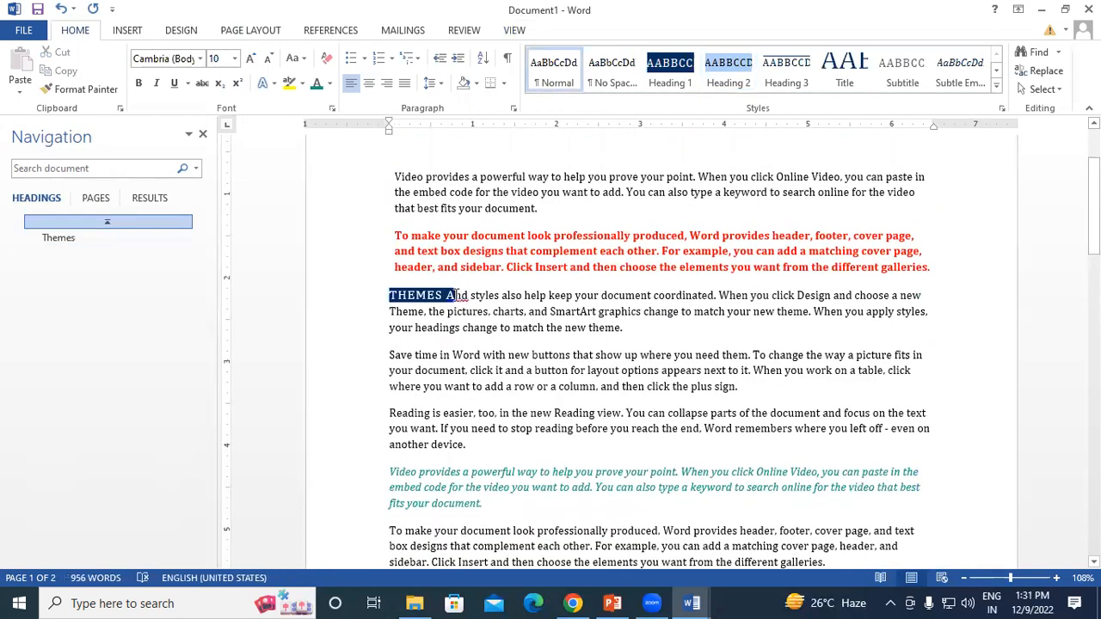
{"action": "key", "text": "Return"}
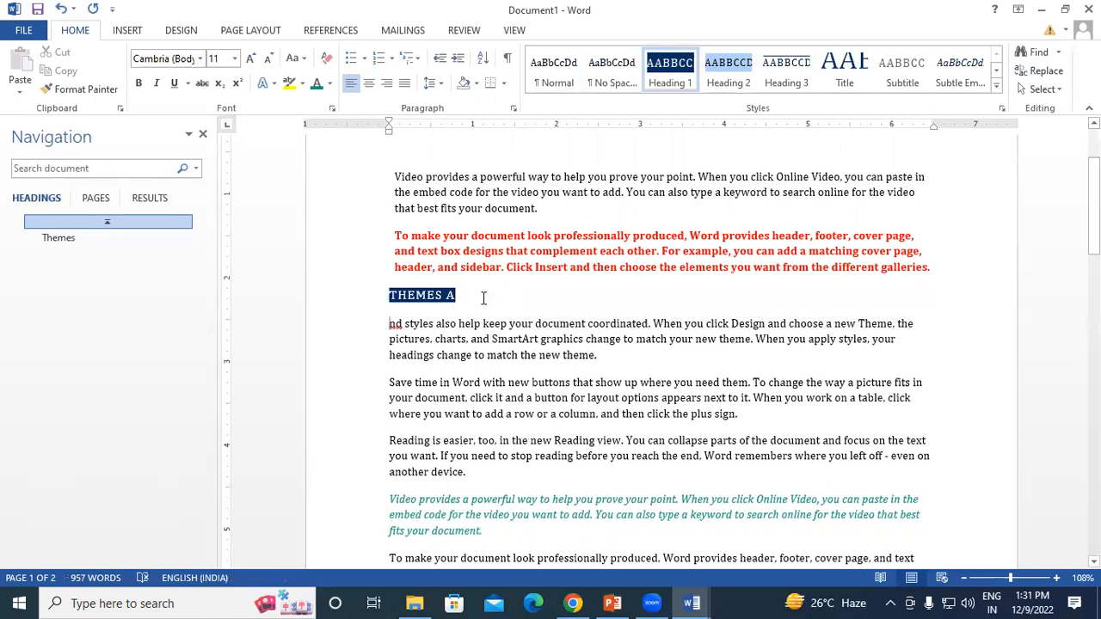
{"action": "left_click", "coordinate": [340, 301]}
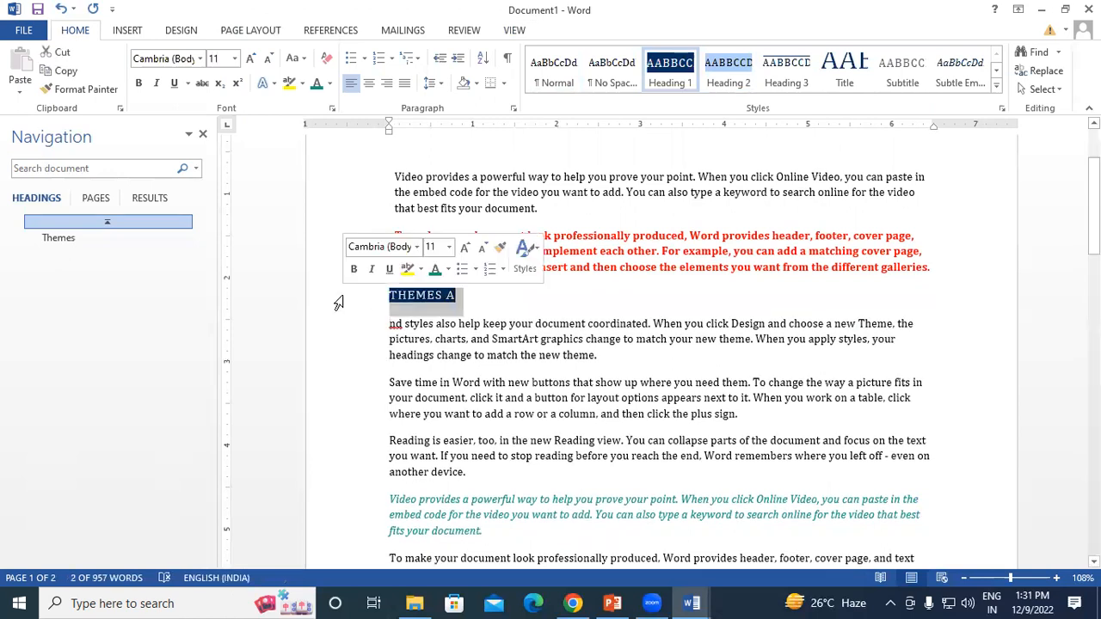
{"action": "key", "text": "Delete"}
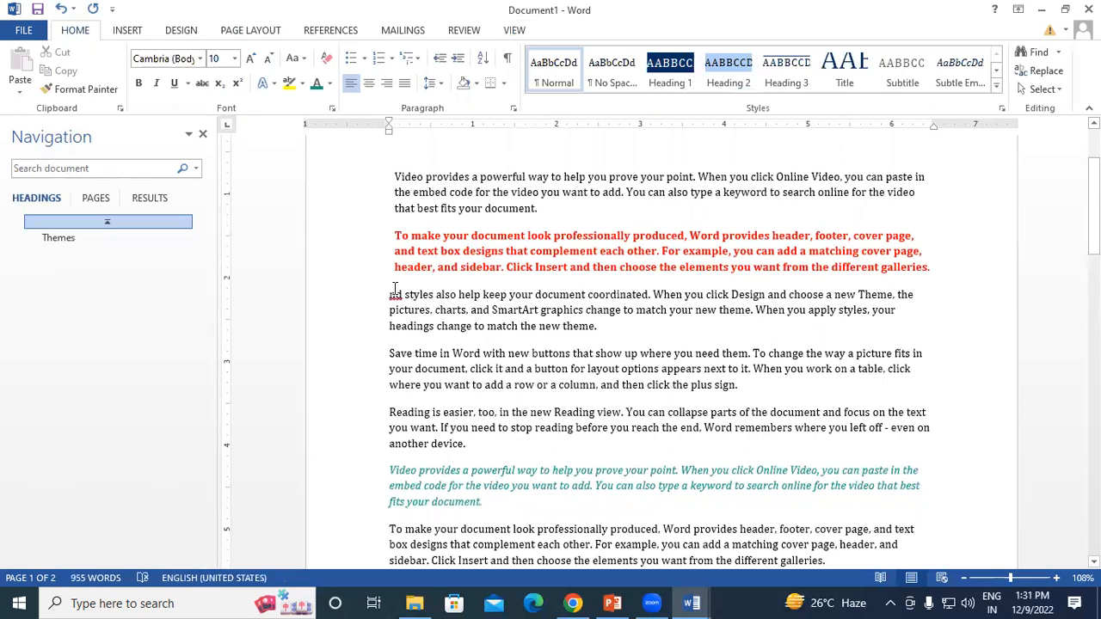
{"action": "key", "text": "ctrl+z"}
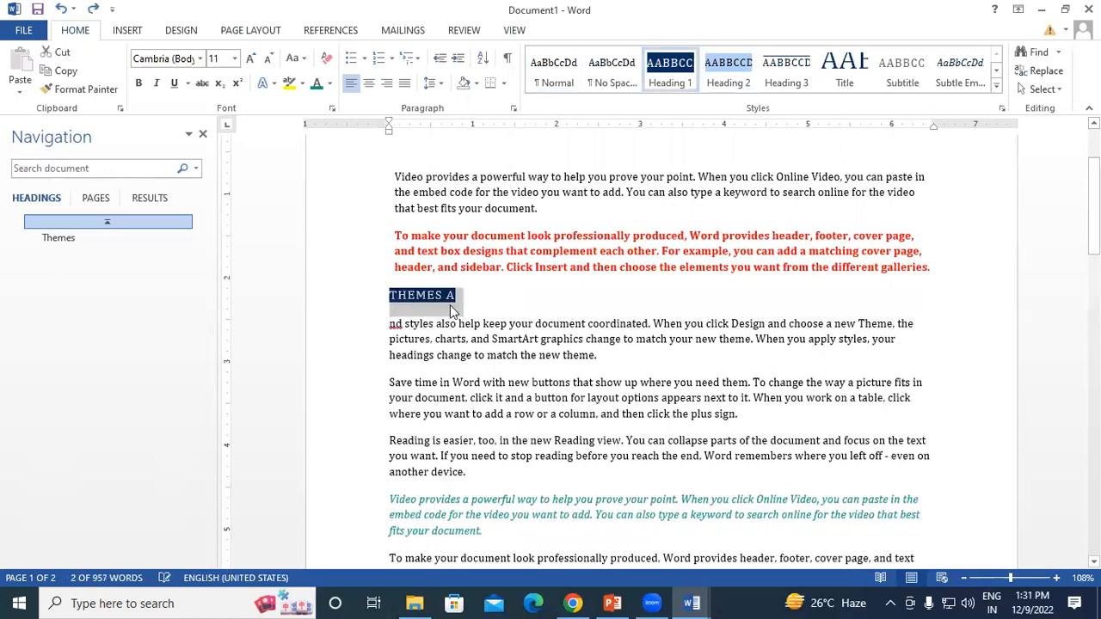
Step: Put "Video" from the start of the first paragraph on its own line and apply the Heading 3 style to it
{"action": "scroll", "coordinate": [458, 268], "scroll_direction": "up", "scroll_amount": 2}
{"action": "left_click", "coordinate": [429, 258]}
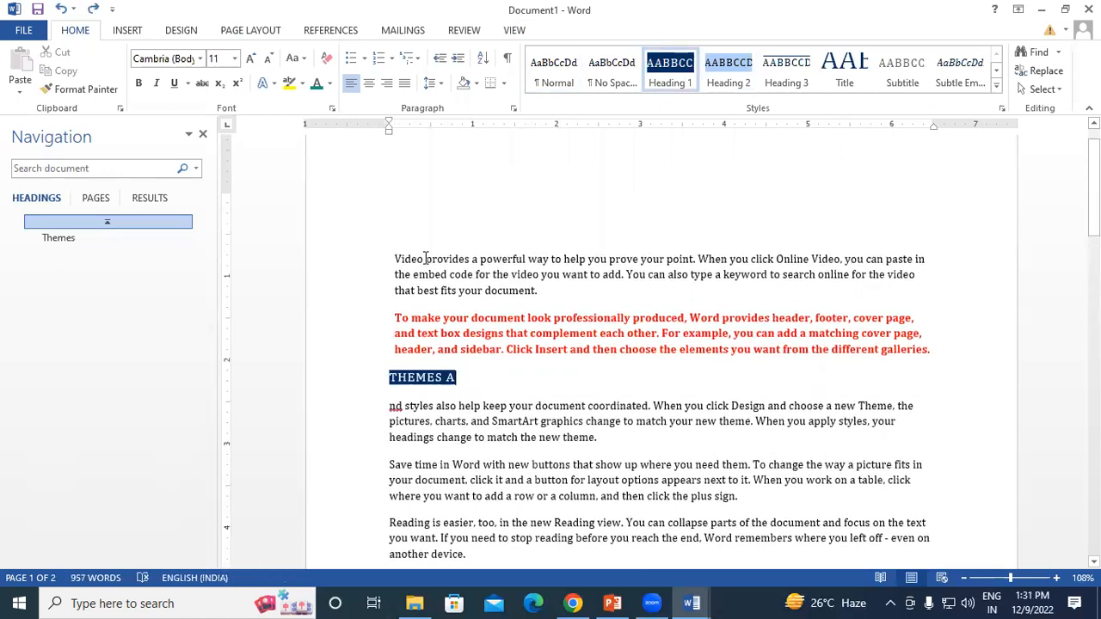
{"action": "key", "text": "Return"}
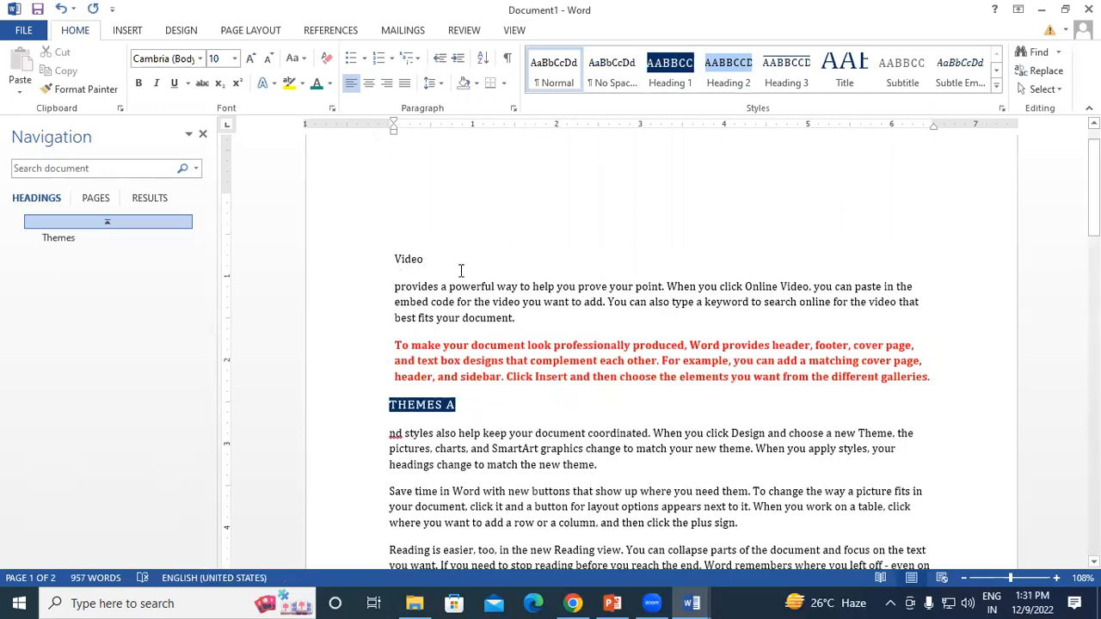
{"action": "left_click", "coordinate": [361, 261]}
{"action": "left_click", "coordinate": [782, 76]}
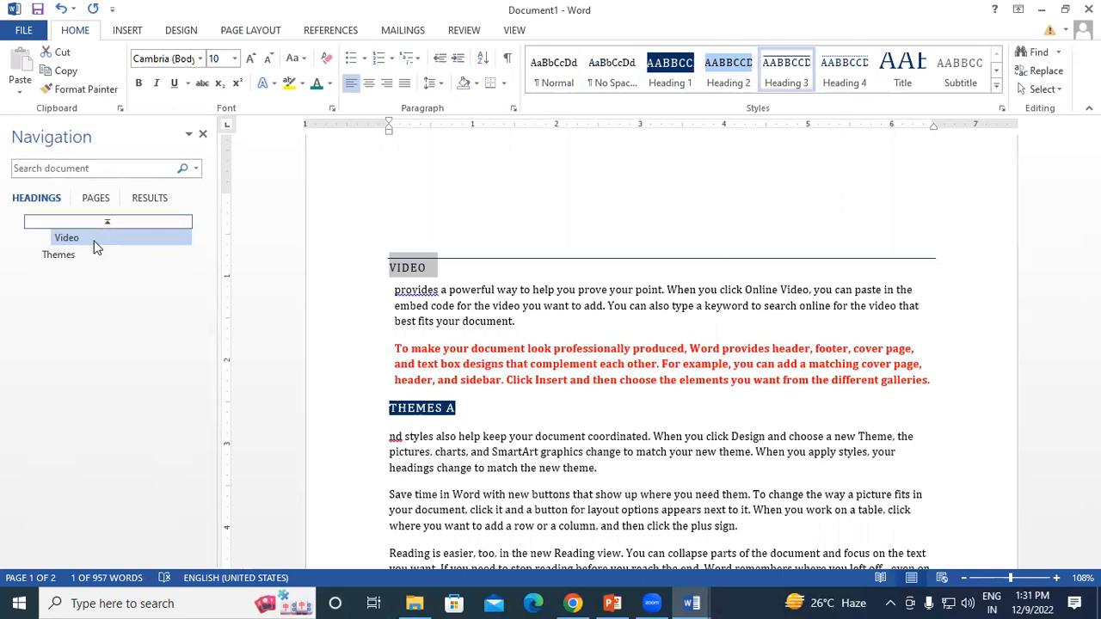
Step: Look at the Navigation pane's Results view, close the pane and return to the view options
{"action": "scroll", "coordinate": [374, 434], "scroll_direction": "down", "scroll_amount": 3}
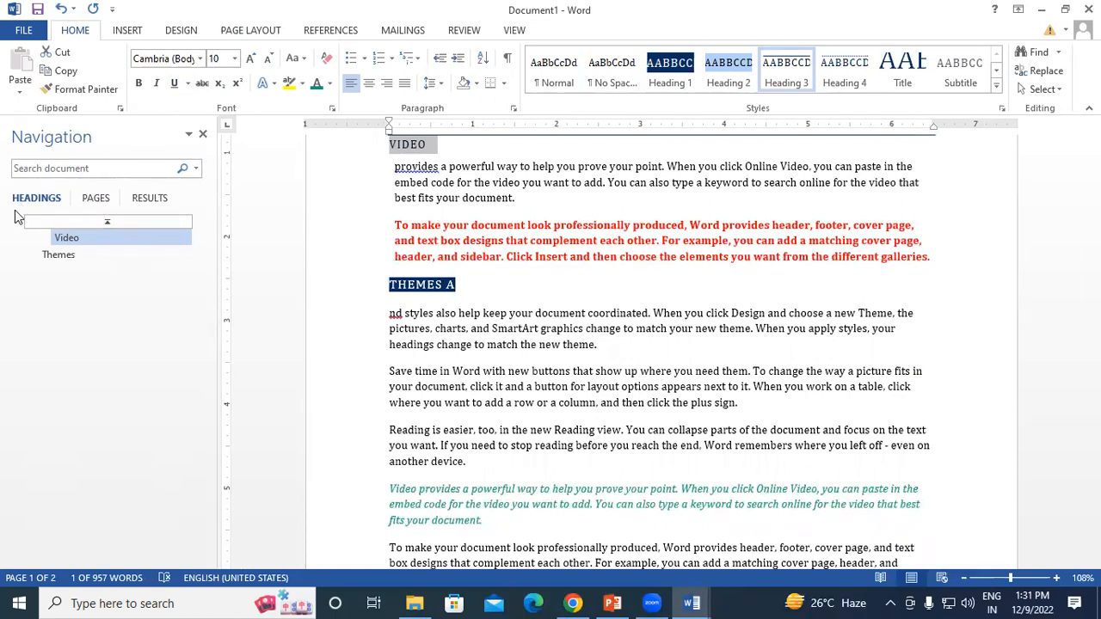
{"action": "left_click", "coordinate": [143, 204]}
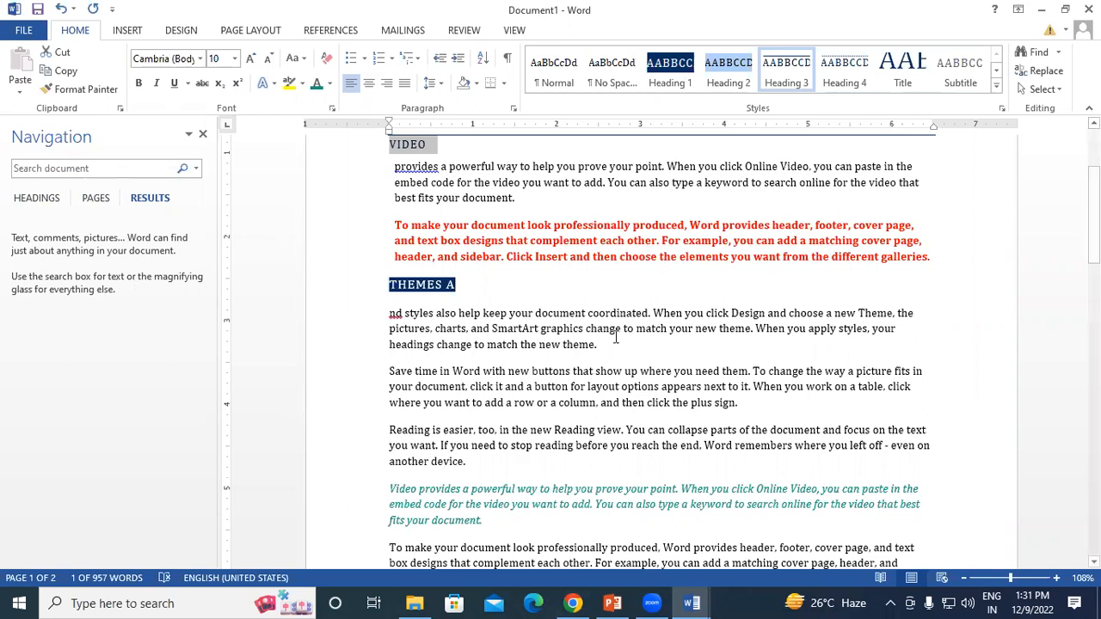
{"action": "left_click", "coordinate": [750, 406]}
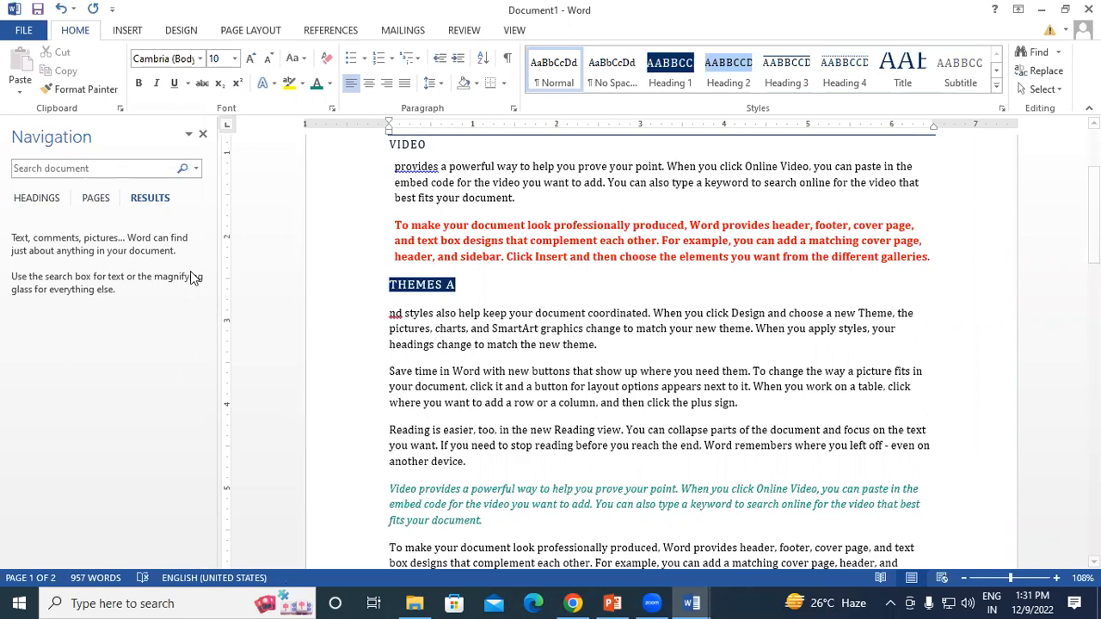
{"action": "left_click", "coordinate": [203, 136]}
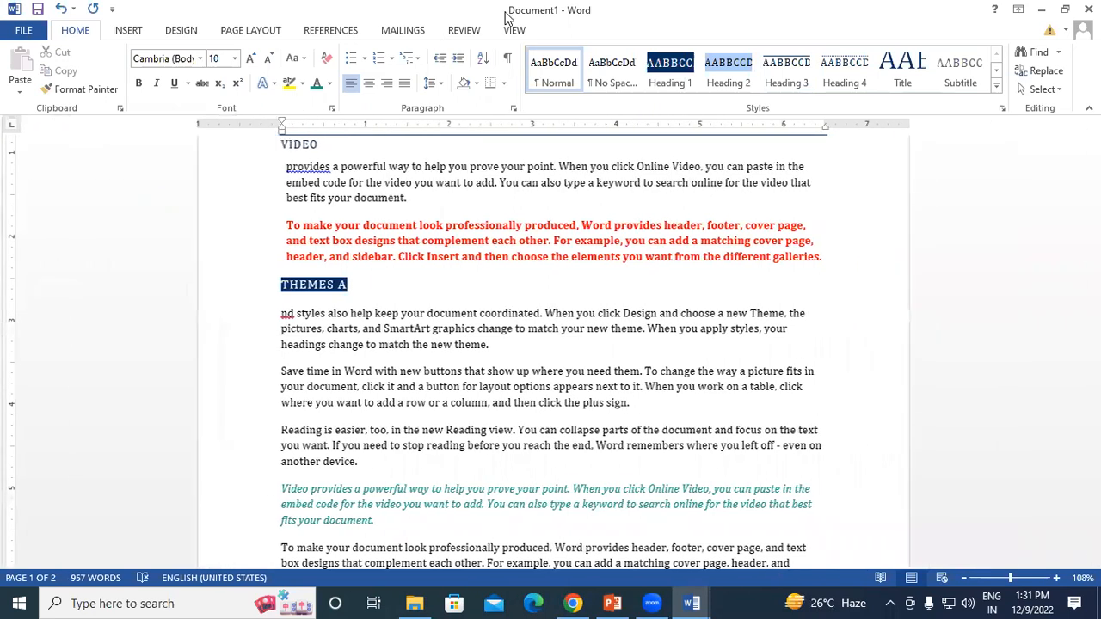
{"action": "left_click", "coordinate": [513, 32]}
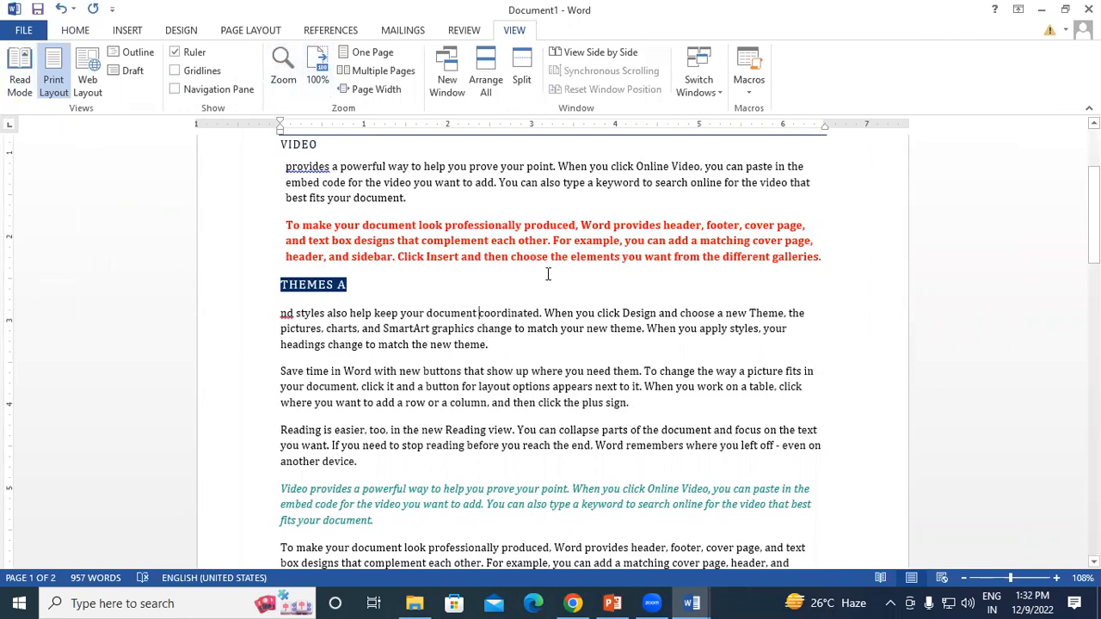
{"action": "left_click", "coordinate": [424, 203]}
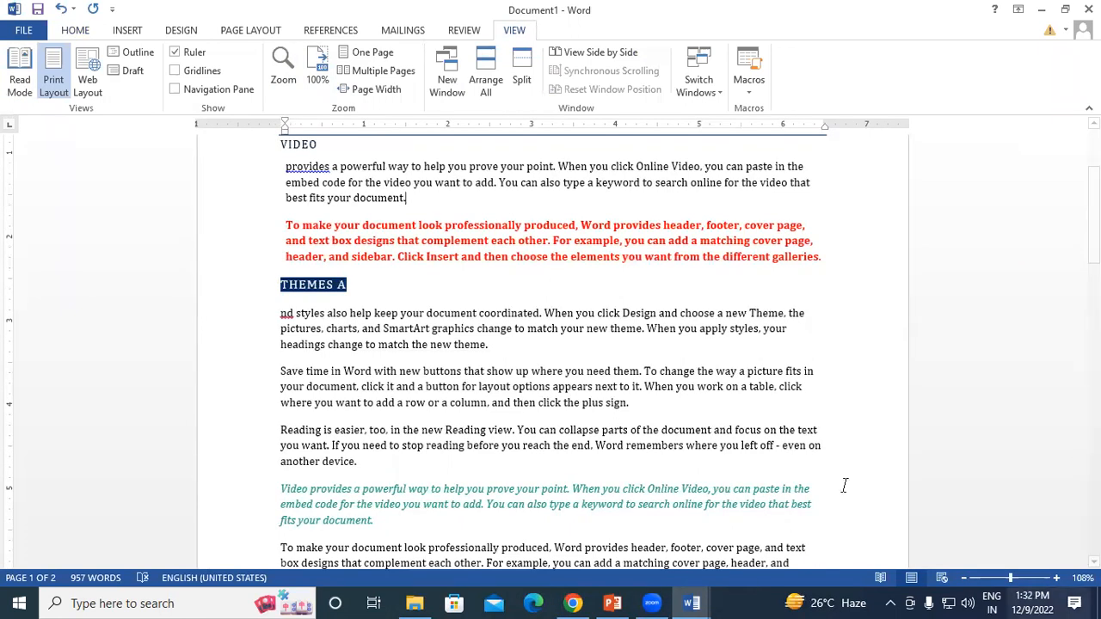
Step: Place the cursor after "headings change to match the new theme.", zoom in to 220%, and bring the zoom back to 108%
{"action": "left_click", "coordinate": [504, 348]}
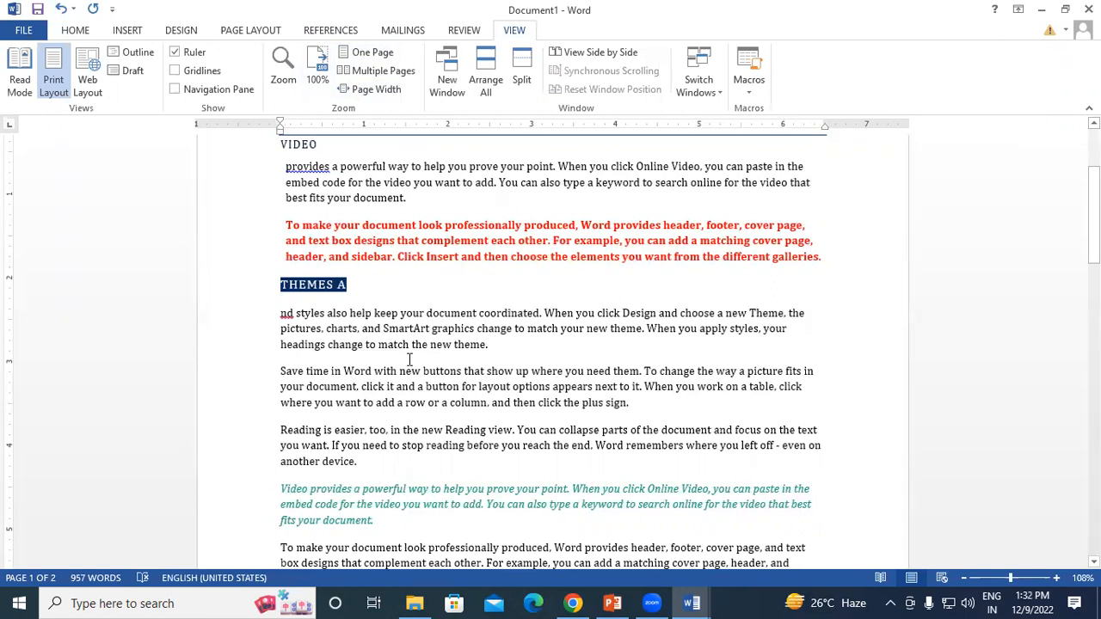
{"action": "scroll", "coordinate": [410, 359], "scroll_direction": "up", "scroll_amount": 4}
{"action": "scroll", "coordinate": [447, 395], "scroll_direction": "down", "scroll_amount": 3}
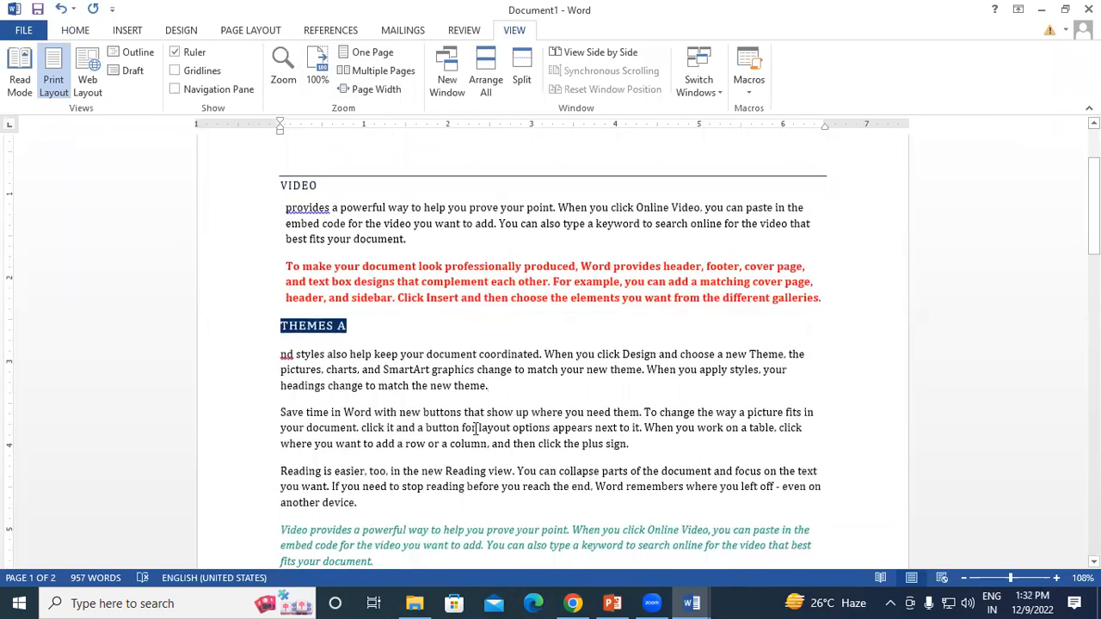
{"action": "left_click", "coordinate": [1056, 578]}
{"action": "left_click", "coordinate": [1056, 578]}
{"action": "left_click", "coordinate": [1056, 578]}
{"action": "left_click", "coordinate": [1056, 578]}
{"action": "left_click", "coordinate": [1056, 577]}
{"action": "left_click", "coordinate": [1056, 578]}
{"action": "left_click", "coordinate": [1056, 578]}
{"action": "left_click", "coordinate": [1056, 577]}
{"action": "left_click", "coordinate": [1056, 578]}
{"action": "left_click", "coordinate": [1056, 578]}
{"action": "left_click", "coordinate": [1056, 578]}
{"action": "left_click", "coordinate": [1056, 578]}
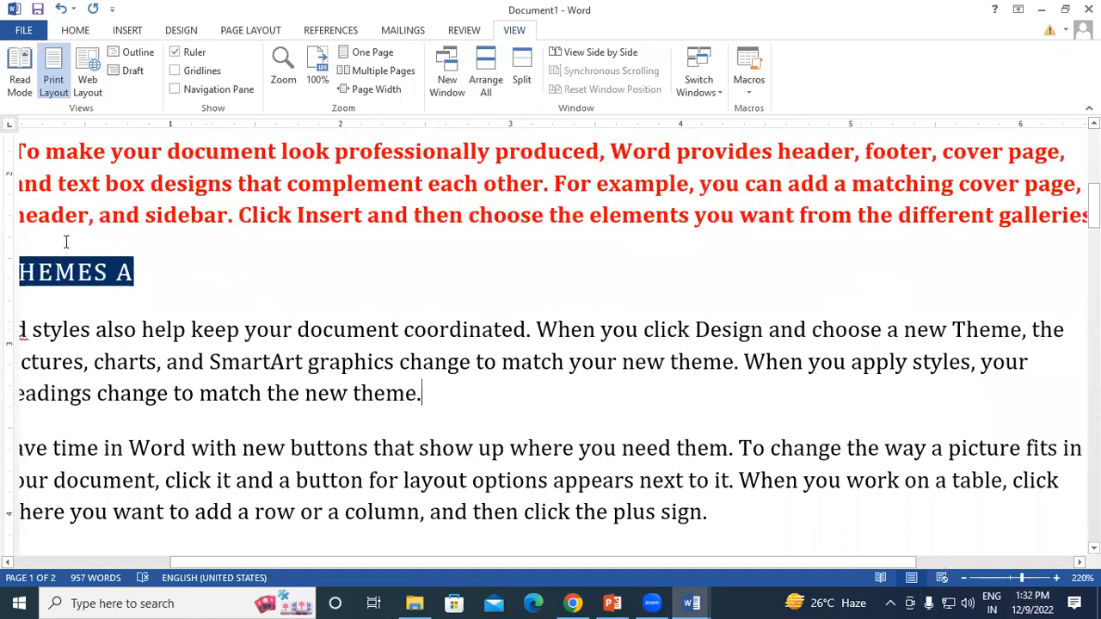
{"action": "scroll", "coordinate": [238, 258], "scroll_direction": "down", "scroll_amount": 2}
{"action": "scroll", "coordinate": [238, 258], "scroll_direction": "up", "scroll_amount": 3}
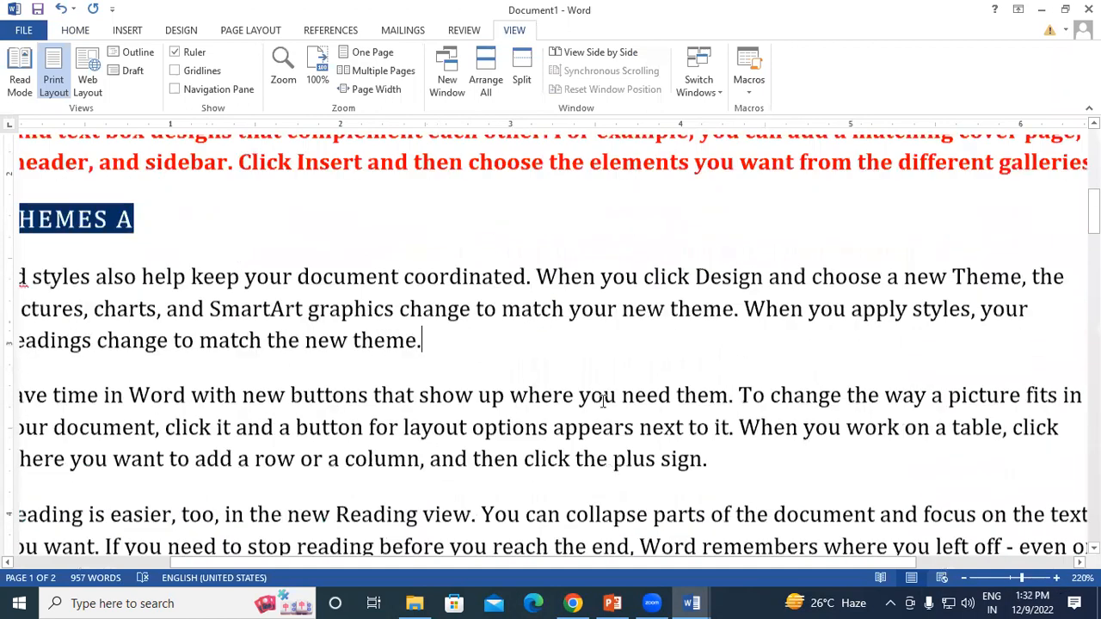
{"action": "left_click_drag", "start_coordinate": [1021, 578], "coordinate": [1010, 577]}
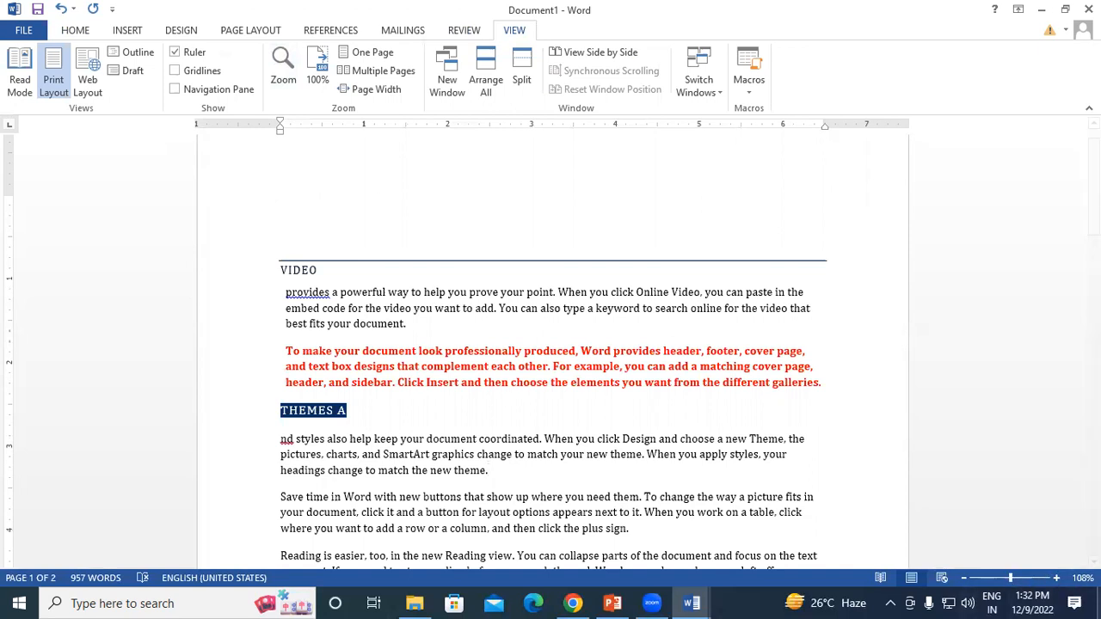
Step: Use the Zoom dialog to set the document's magnification to the 200% preset
{"action": "left_click", "coordinate": [281, 65]}
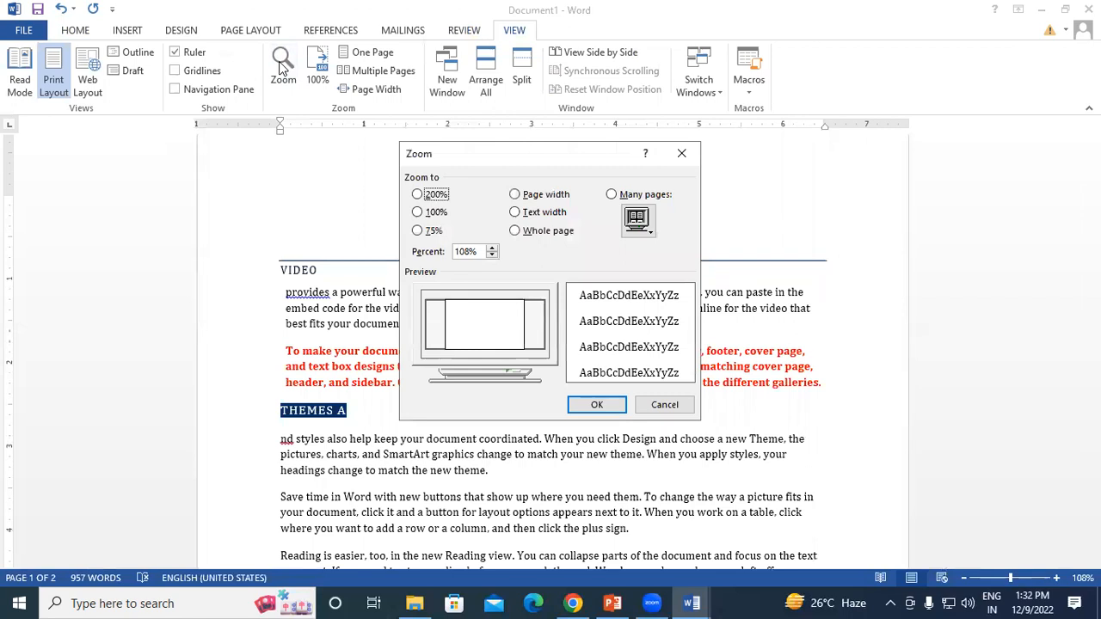
{"action": "left_click_drag", "start_coordinate": [487, 155], "coordinate": [370, 99]}
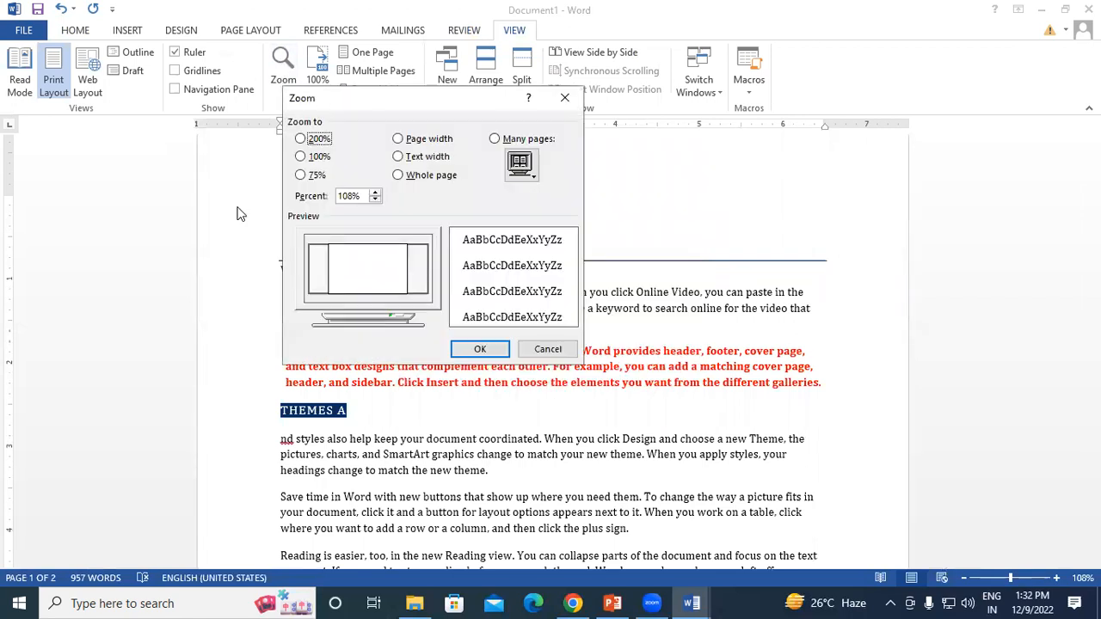
{"action": "left_click", "coordinate": [303, 157]}
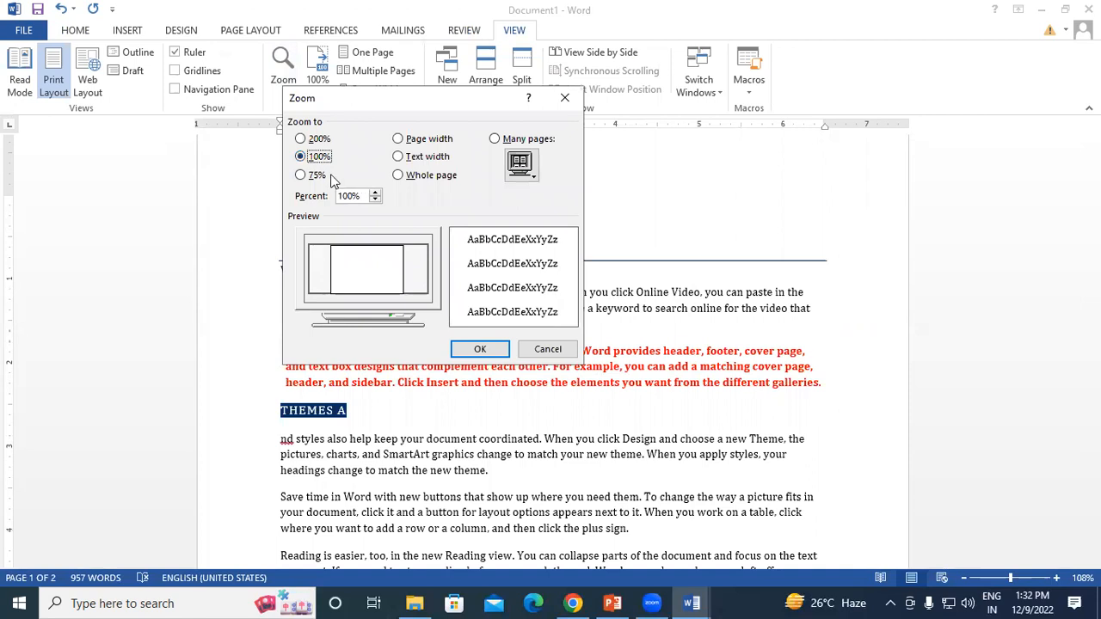
{"action": "left_click", "coordinate": [301, 139]}
{"action": "left_click", "coordinate": [483, 349]}
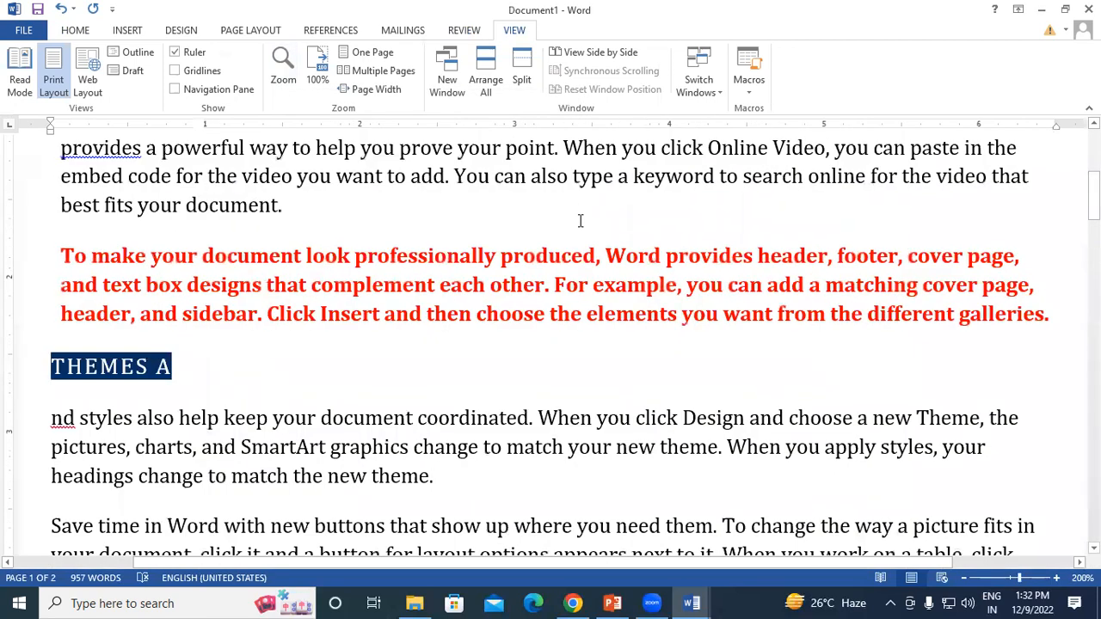
Step: Zoom the document out in steps to about 90%
{"action": "left_click", "coordinate": [964, 579]}
{"action": "left_click", "coordinate": [964, 579]}
{"action": "left_click", "coordinate": [964, 579]}
{"action": "left_click", "coordinate": [964, 579]}
{"action": "left_click", "coordinate": [964, 579]}
{"action": "left_click", "coordinate": [964, 579]}
{"action": "left_click", "coordinate": [964, 579]}
{"action": "left_click", "coordinate": [964, 579]}
{"action": "left_click", "coordinate": [964, 579]}
{"action": "left_click", "coordinate": [964, 579]}
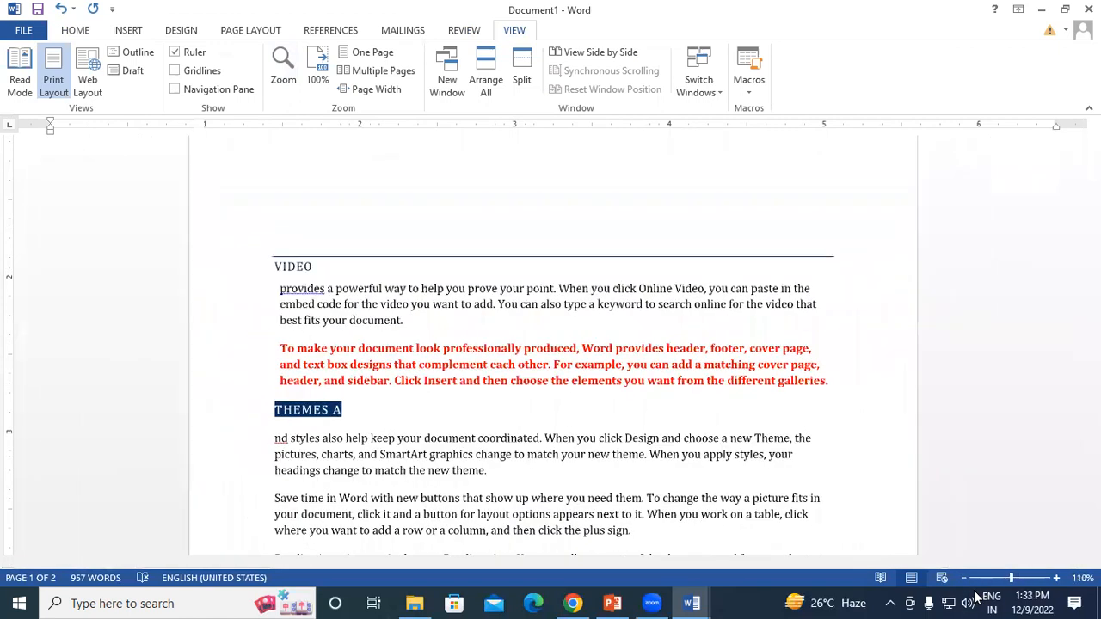
{"action": "left_click", "coordinate": [964, 579]}
{"action": "left_click", "coordinate": [964, 579]}
Step: Zoom the document in step by step to 150%
{"action": "left_click", "coordinate": [1056, 578]}
{"action": "left_click", "coordinate": [1056, 578]}
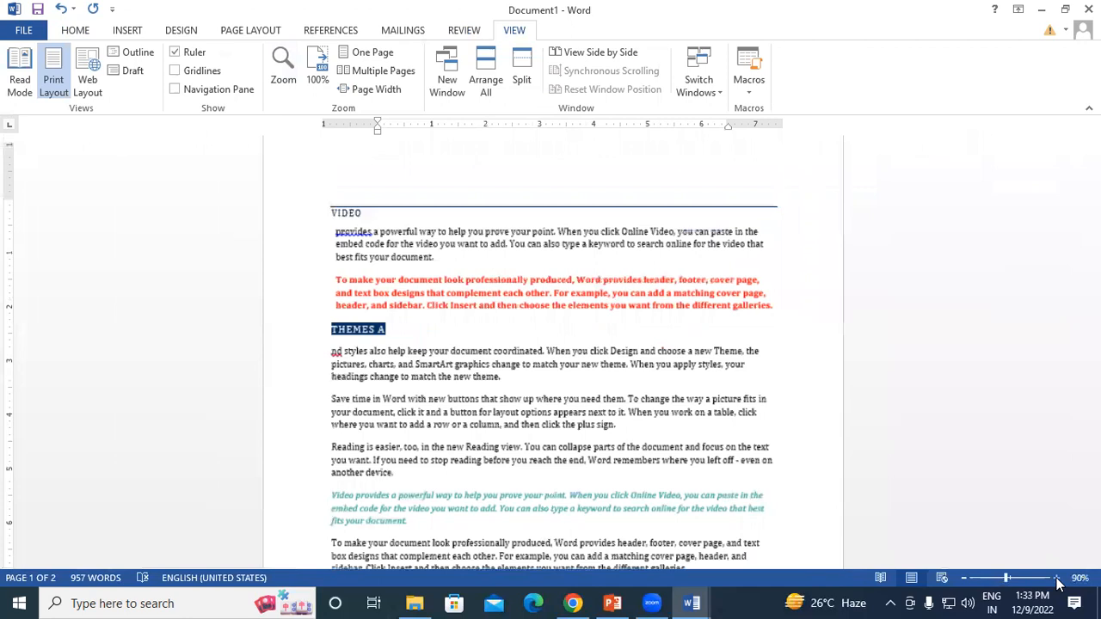
{"action": "left_click", "coordinate": [1056, 578]}
{"action": "left_click", "coordinate": [1056, 578]}
{"action": "left_click", "coordinate": [1056, 578]}
{"action": "left_click", "coordinate": [1056, 578]}
{"action": "left_click", "coordinate": [1056, 578]}
{"action": "left_click", "coordinate": [1056, 578]}
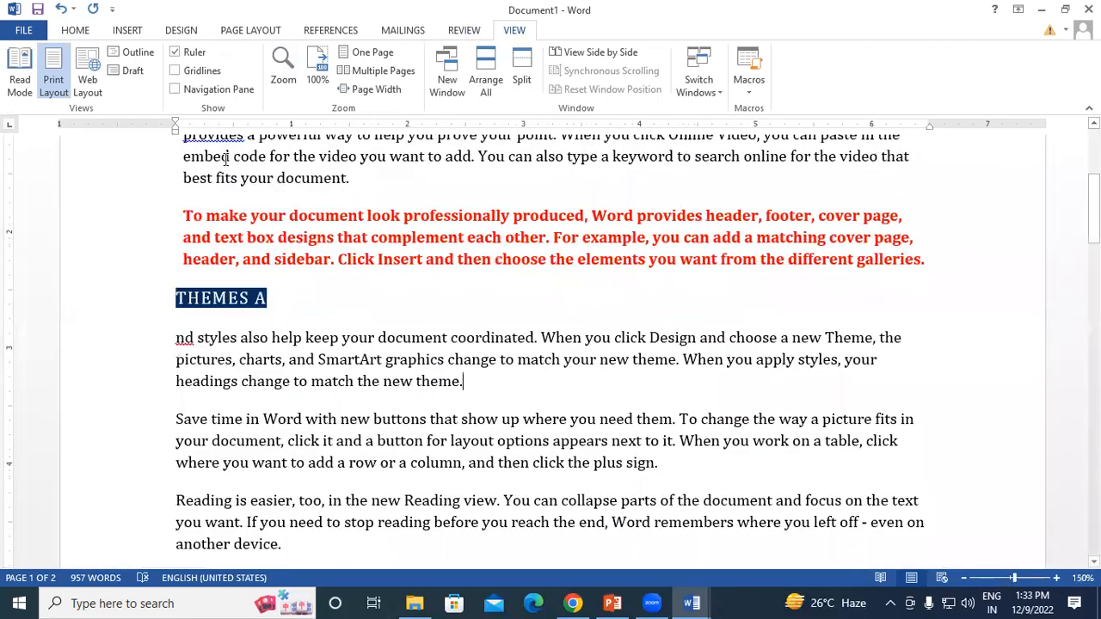
Step: Enter a custom zoom percentage of 400 in the Zoom dialog and apply it to the document
{"action": "left_click", "coordinate": [279, 67]}
{"action": "left_click_drag", "start_coordinate": [362, 196], "coordinate": [297, 205]}
{"action": "type", "text": "400"}
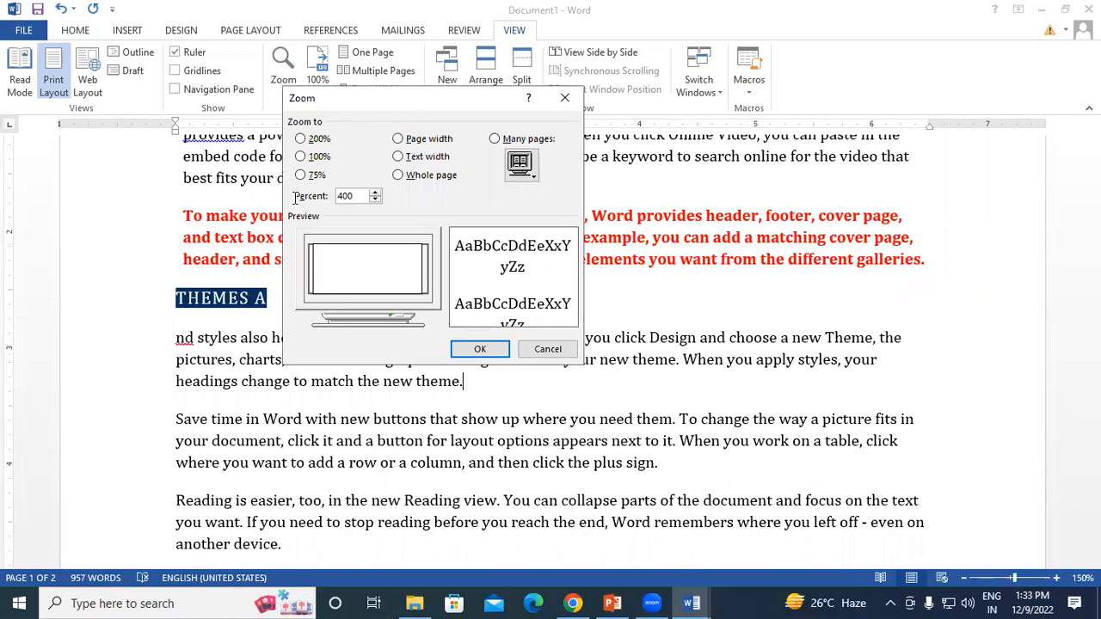
{"action": "key", "text": "Return"}
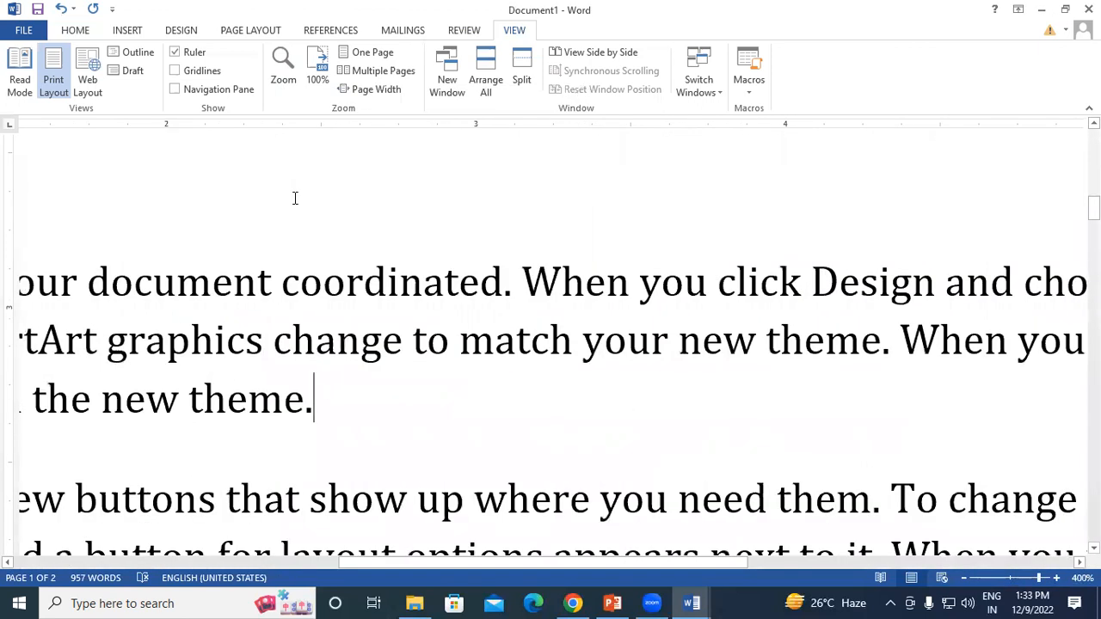
Step: Use the Zoom dialog to set the document's magnification to the 100% preset
{"action": "left_click", "coordinate": [282, 67]}
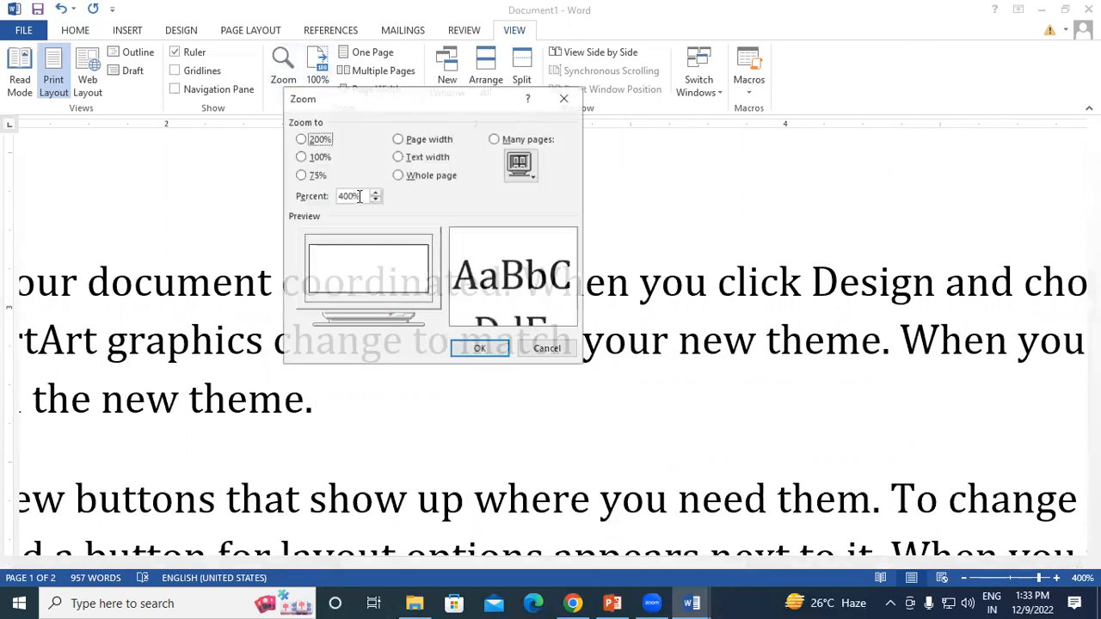
{"action": "left_click", "coordinate": [308, 156]}
{"action": "left_click", "coordinate": [454, 348]}
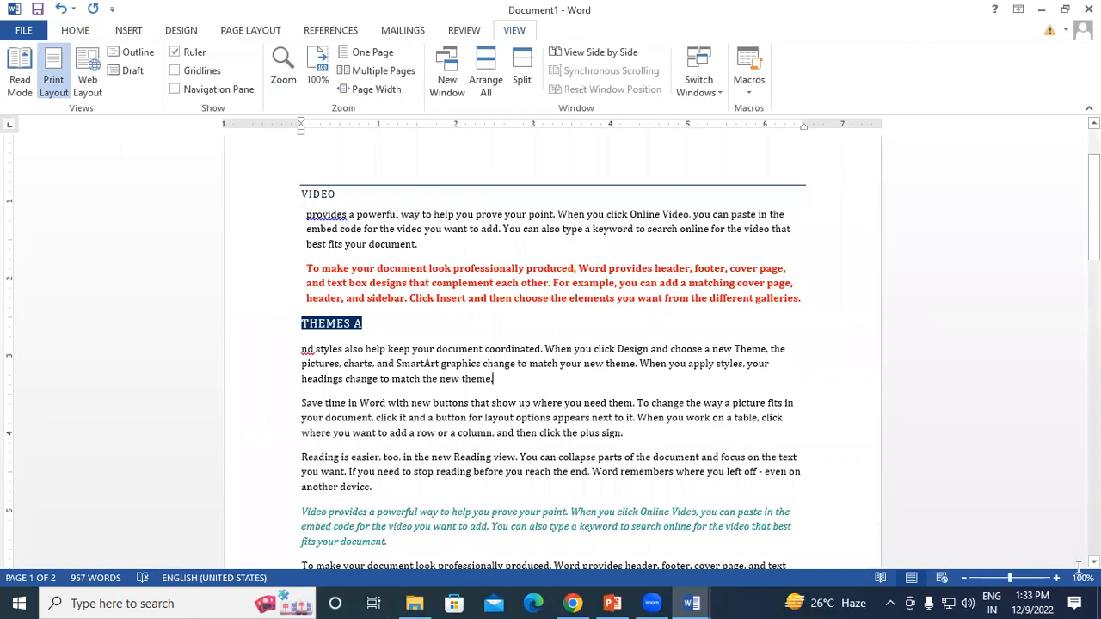
Step: Zoom the document in step by step to 180% and reset it to 100% with the direct zoom command
{"action": "left_click", "coordinate": [1057, 579]}
{"action": "left_click", "coordinate": [1057, 580]}
{"action": "left_click", "coordinate": [1056, 579]}
{"action": "left_click", "coordinate": [1056, 580]}
{"action": "left_click", "coordinate": [1056, 579]}
{"action": "left_click", "coordinate": [1057, 579]}
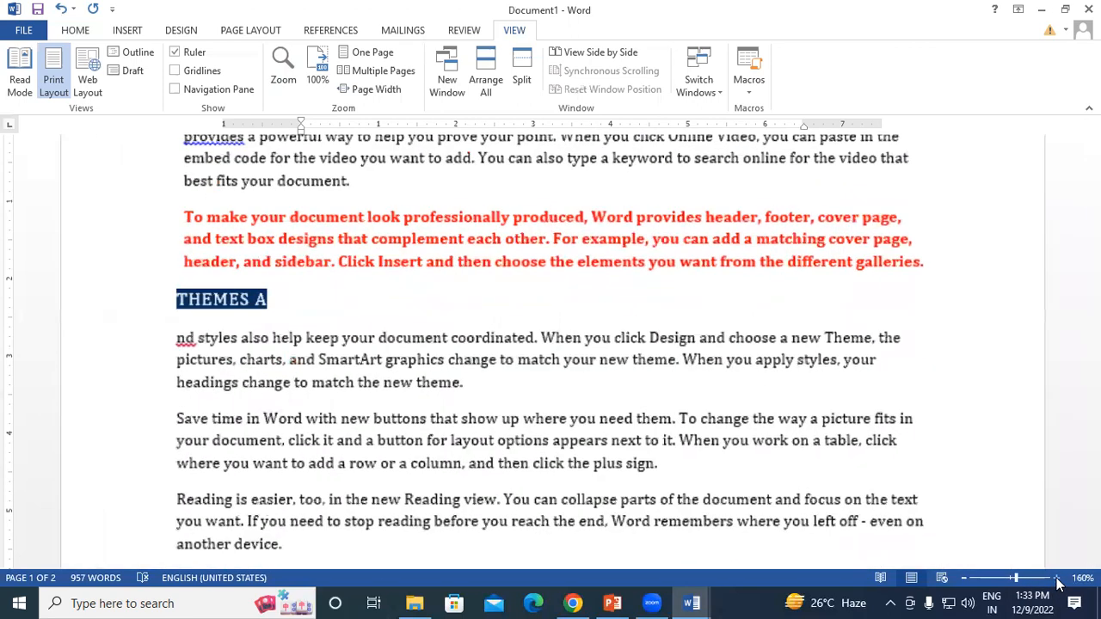
{"action": "left_click", "coordinate": [1057, 580]}
{"action": "left_click", "coordinate": [1057, 580]}
{"action": "left_click", "coordinate": [280, 64]}
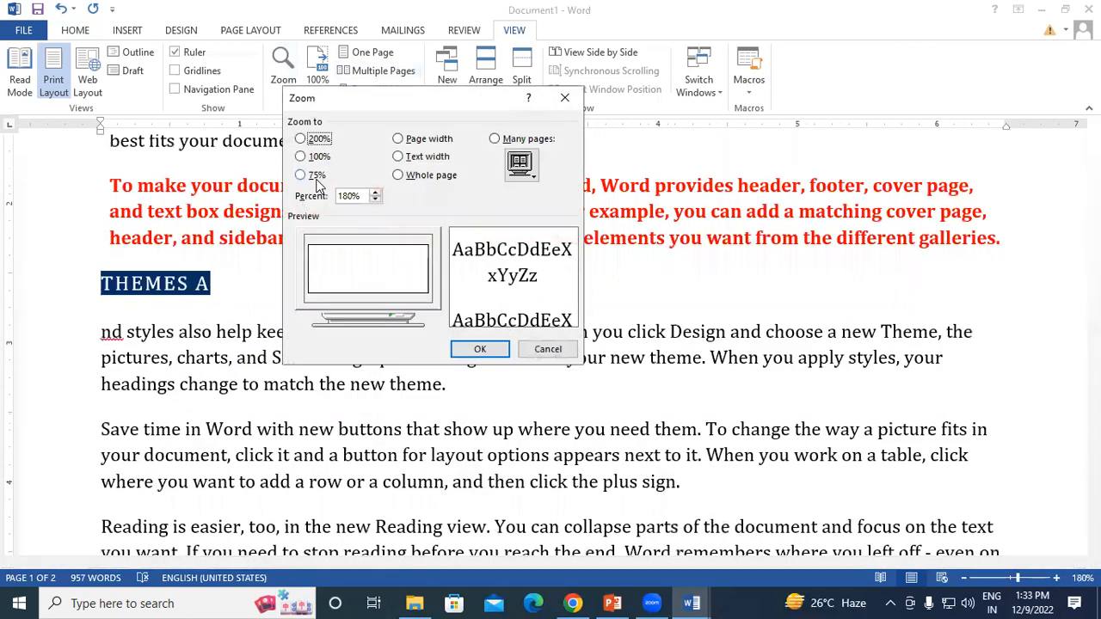
{"action": "left_click", "coordinate": [561, 100]}
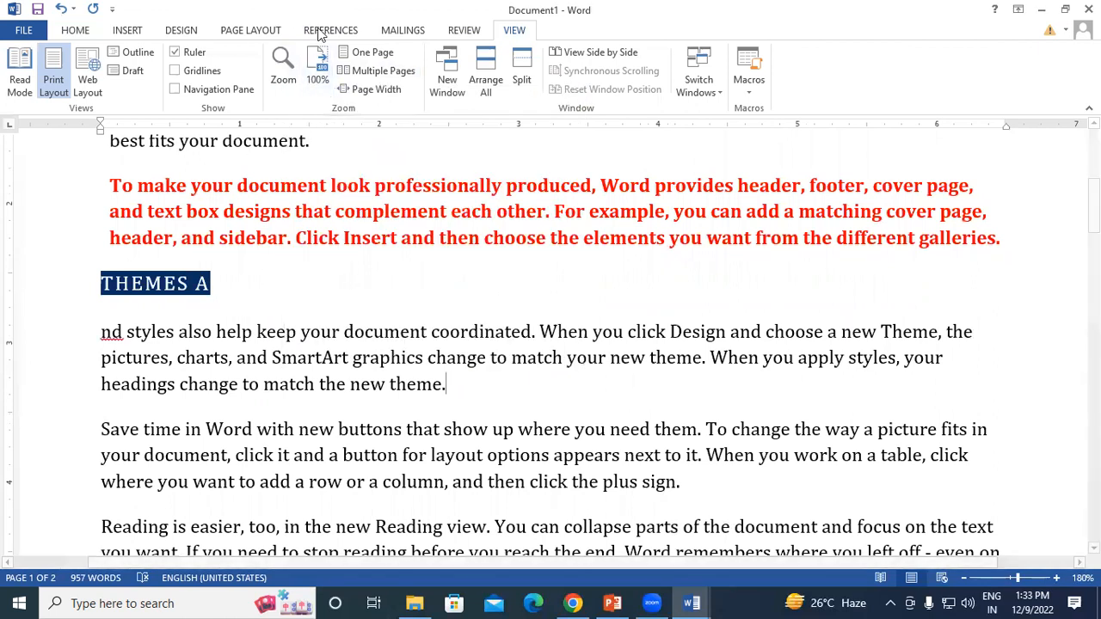
{"action": "left_click", "coordinate": [317, 66]}
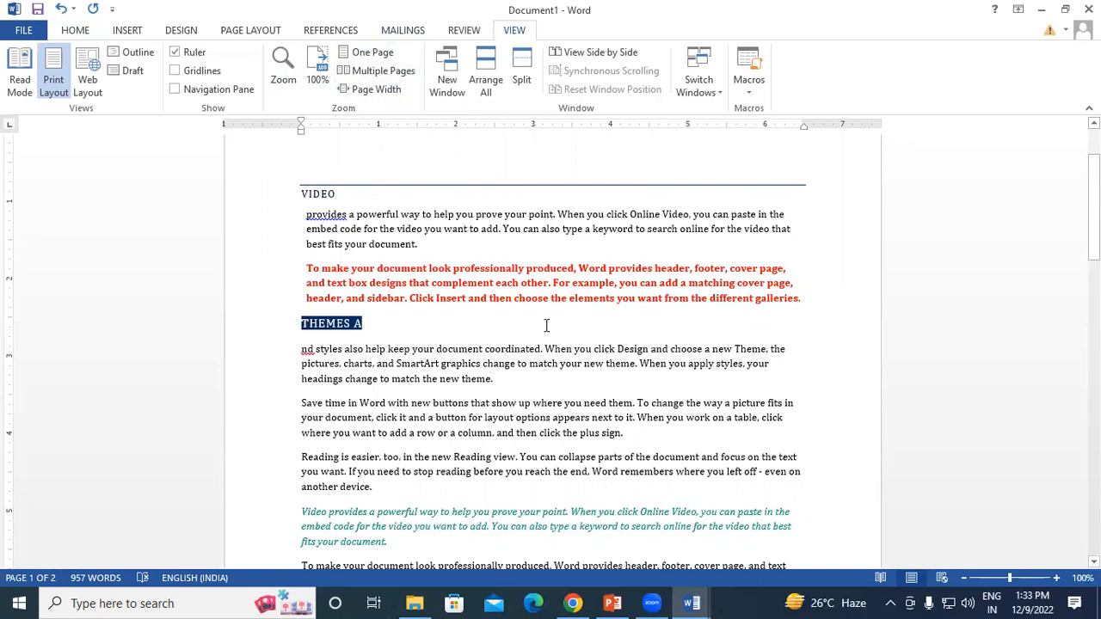
Step: Fit one whole page in the window, and switch to showing multiple pages side by side
{"action": "left_click", "coordinate": [368, 52]}
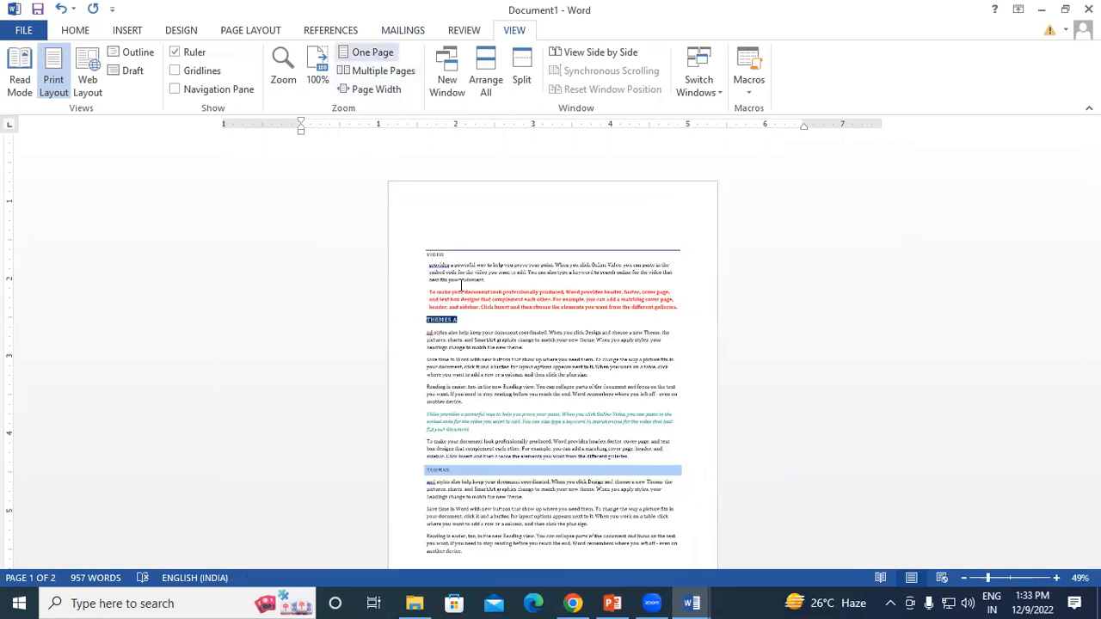
{"action": "left_click_drag", "start_coordinate": [1093, 198], "coordinate": [1093, 364]}
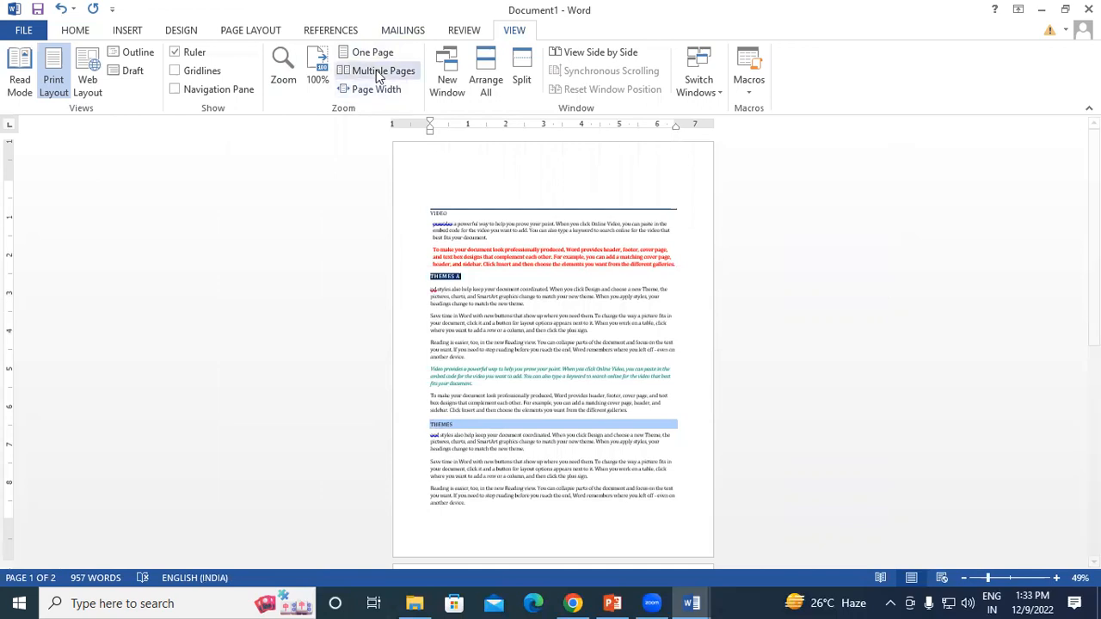
{"action": "left_click", "coordinate": [378, 71]}
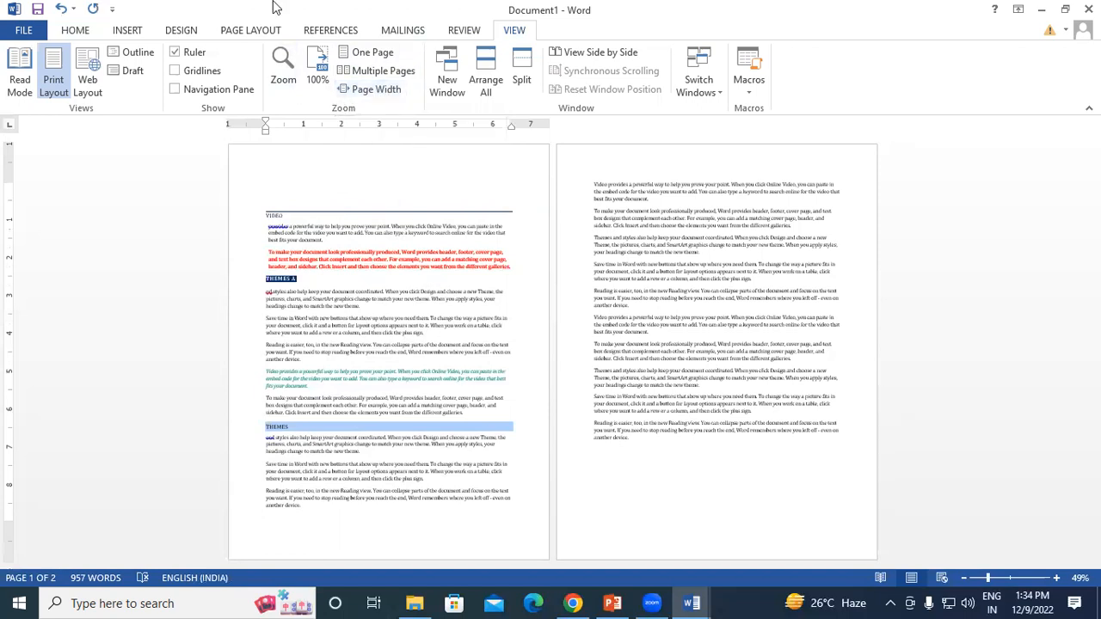
Step: Fit the document to the page width and enlarge it further to 210%
{"action": "left_click", "coordinate": [359, 93]}
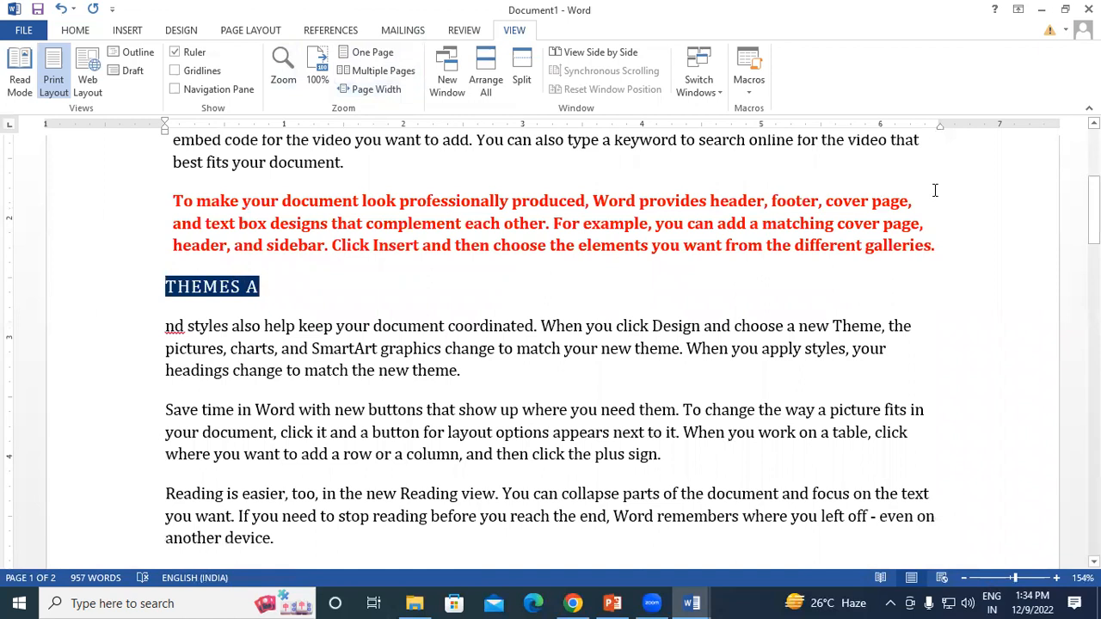
{"action": "left_click", "coordinate": [1057, 579]}
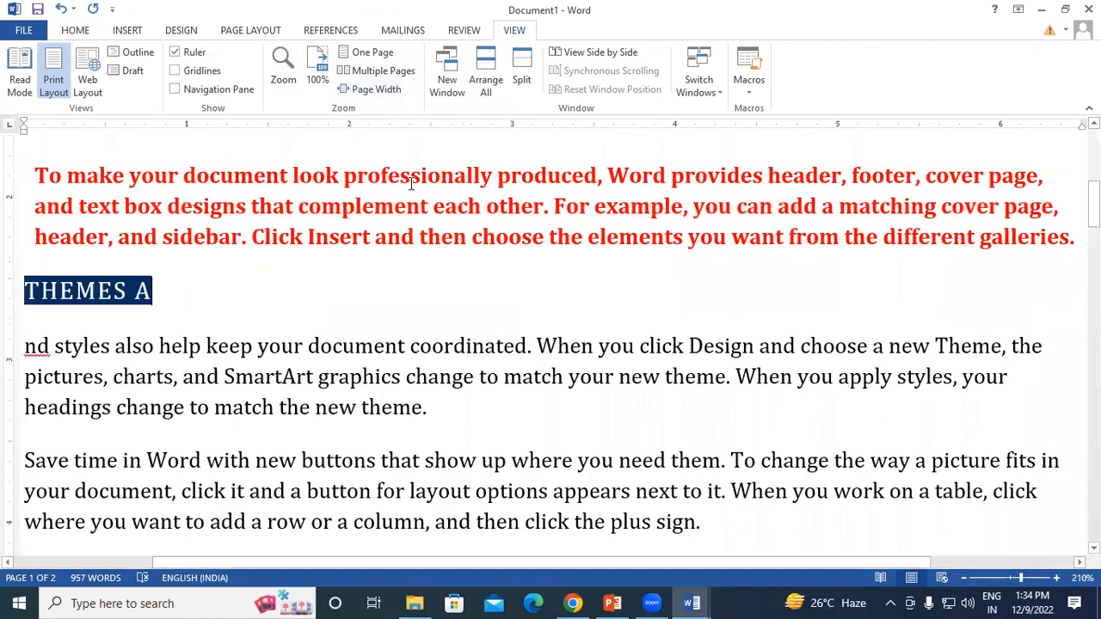
Step: Compare the One Page and Multiple Pages zoom options, ending with Page Width at the start of the document
{"action": "left_click", "coordinate": [357, 53]}
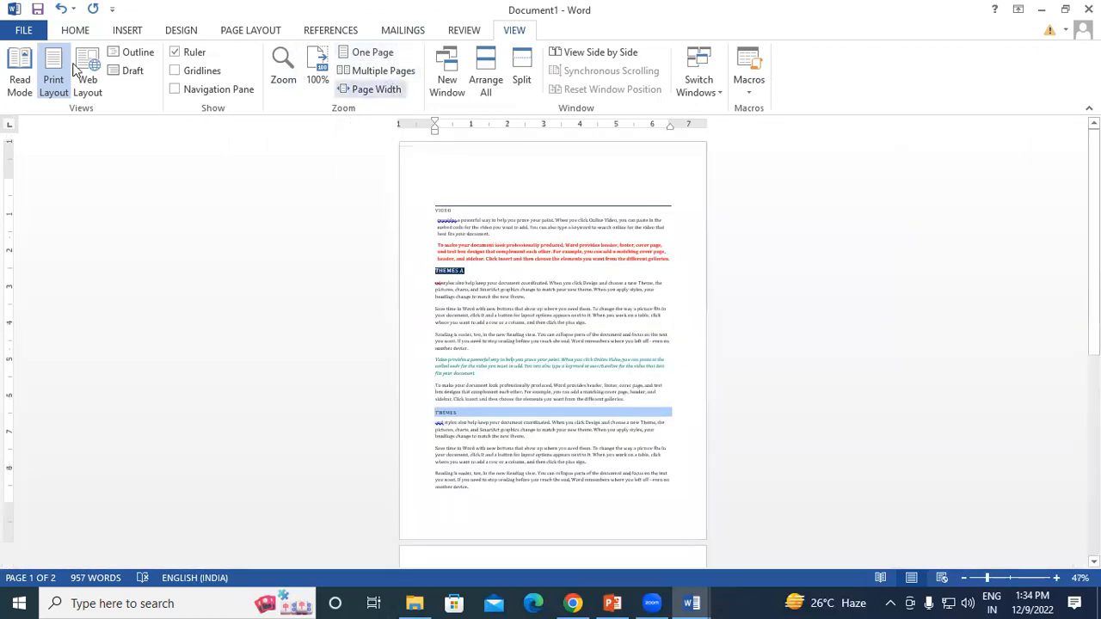
{"action": "left_click", "coordinate": [389, 74]}
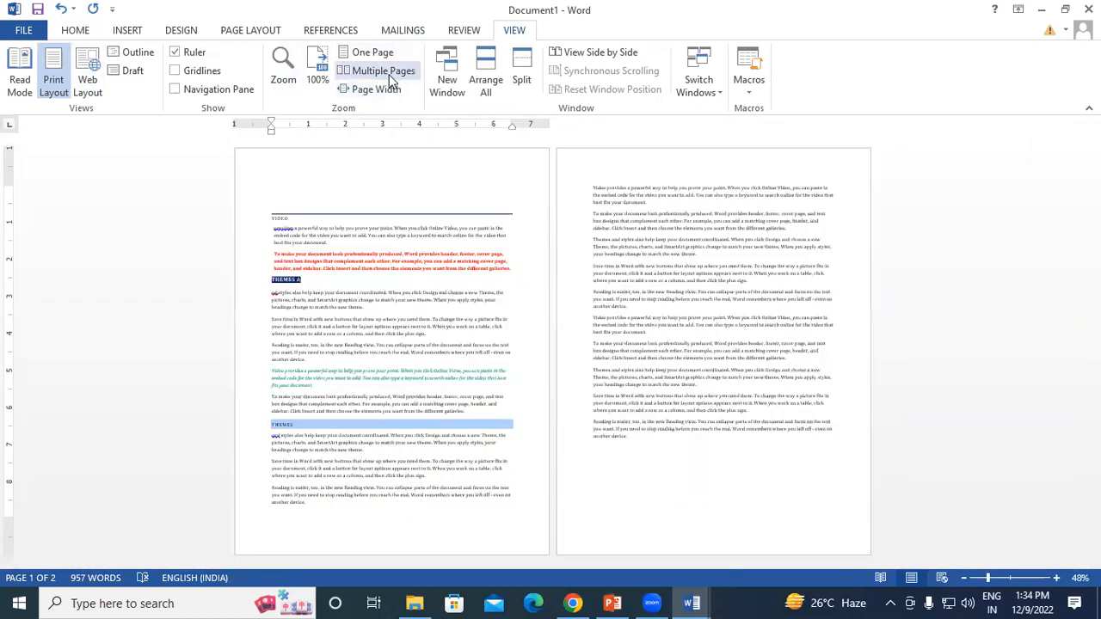
{"action": "left_click", "coordinate": [361, 92]}
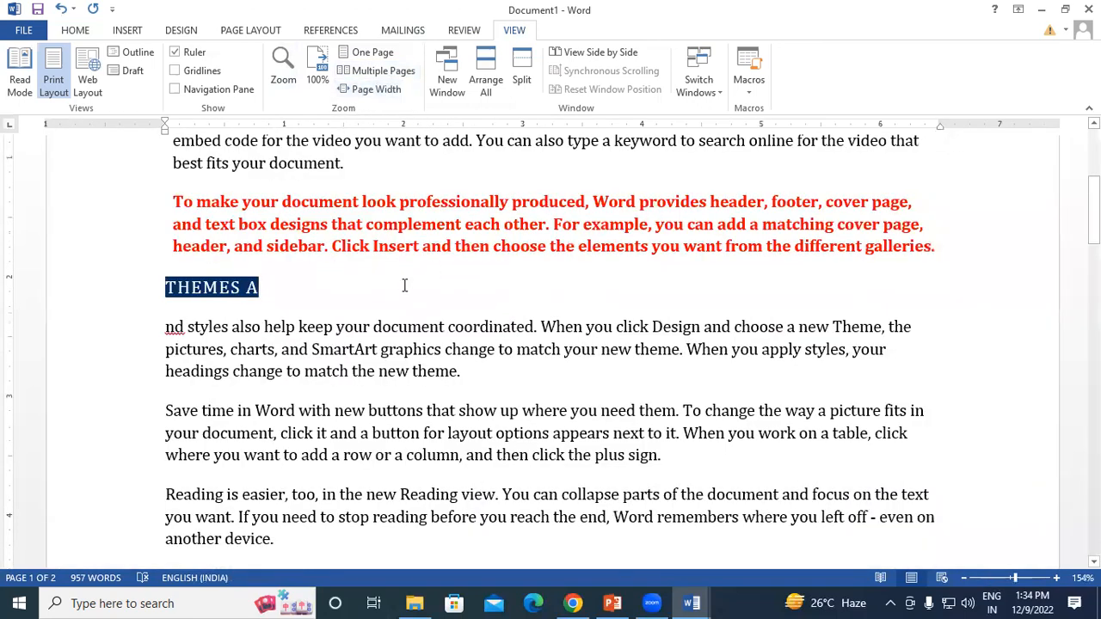
{"action": "scroll", "coordinate": [404, 286], "scroll_direction": "up", "scroll_amount": 3}
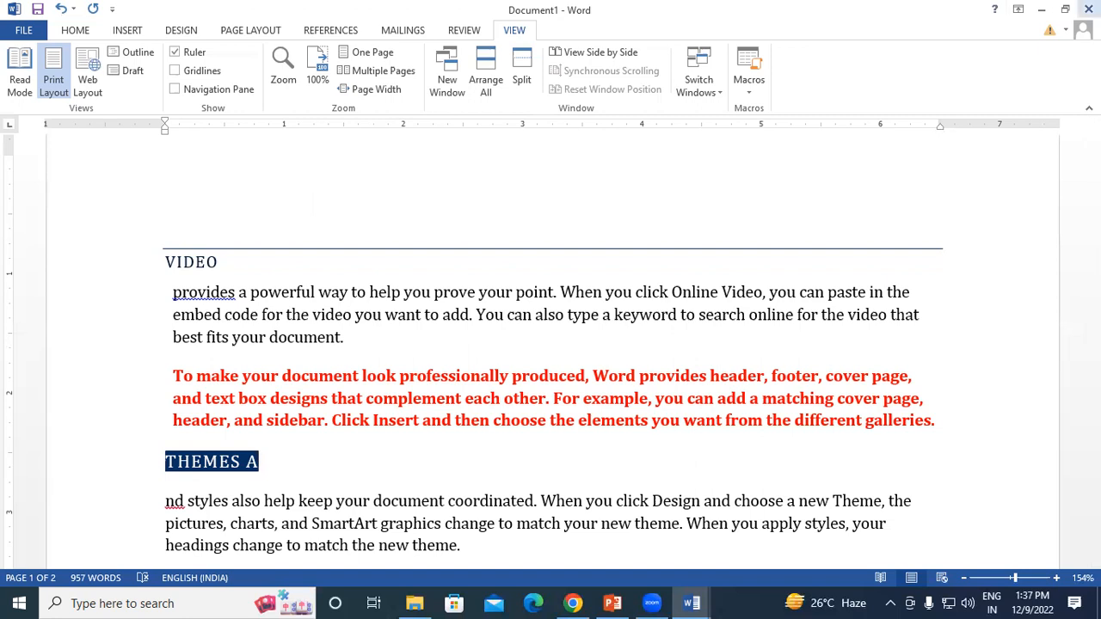
Step: Close the open Word document windows without saving
{"action": "left_click", "coordinate": [1087, 9]}
{"action": "left_click", "coordinate": [542, 332]}
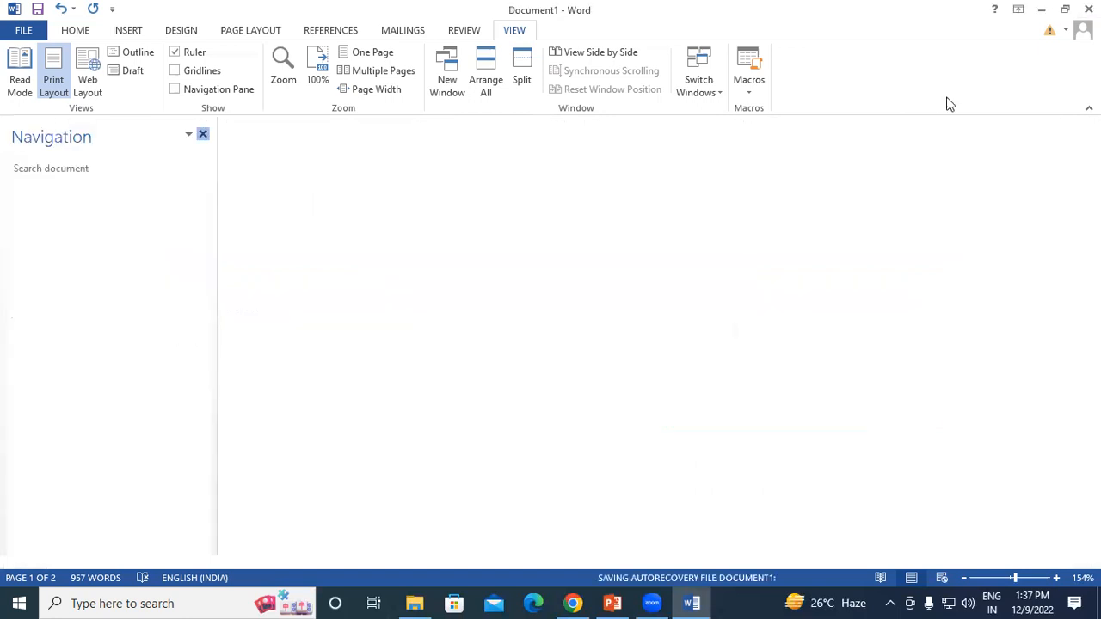
{"action": "left_click", "coordinate": [1087, 8]}
{"action": "left_click", "coordinate": [542, 333]}
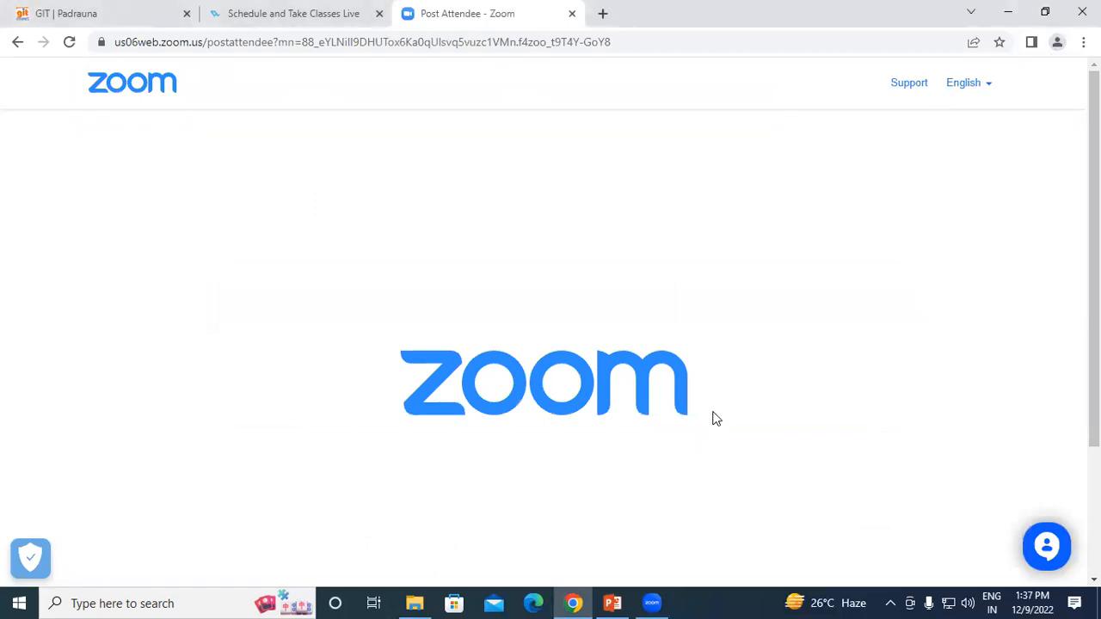
Step: Start Word again with a blank document and enter the line "What is Memory"
{"action": "key", "text": "super+r"}
{"action": "key", "text": "Return"}
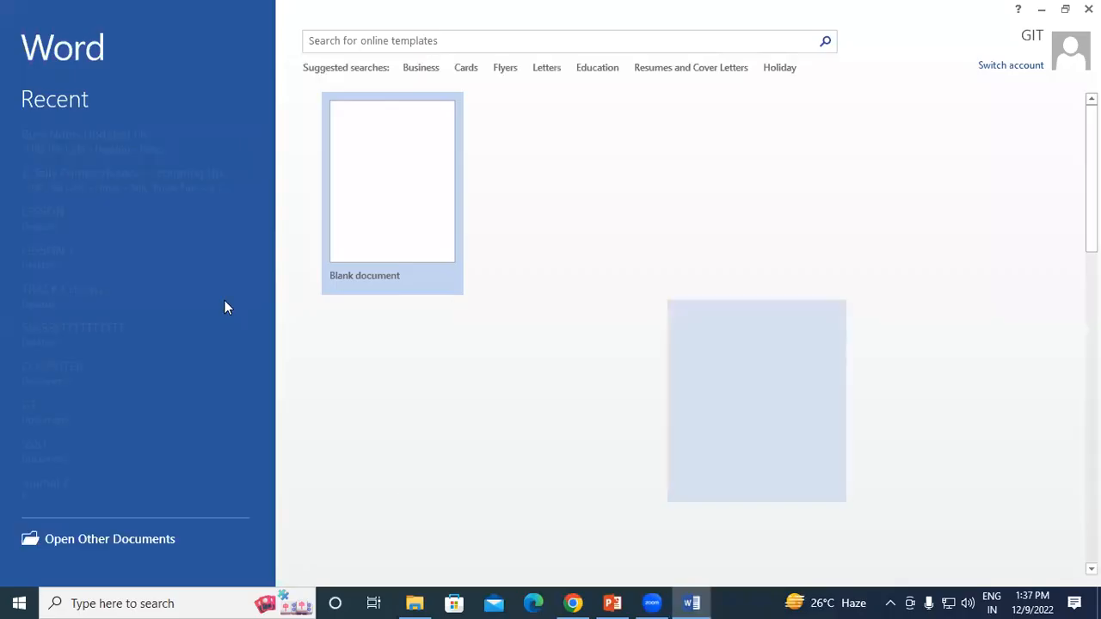
{"action": "left_click", "coordinate": [359, 204]}
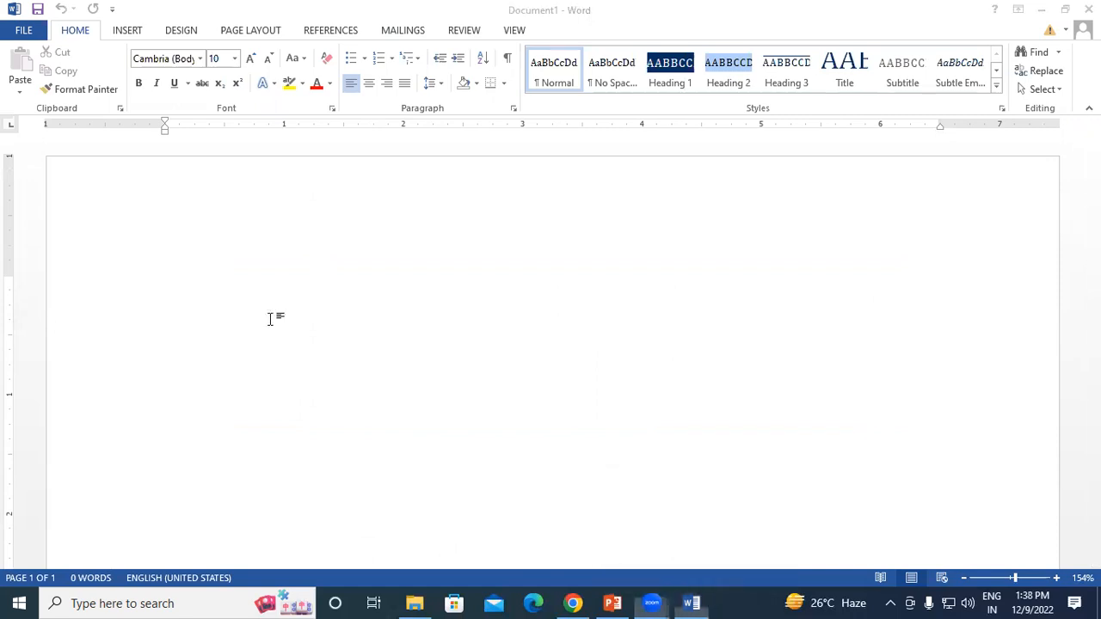
{"action": "type", "text": "what "}
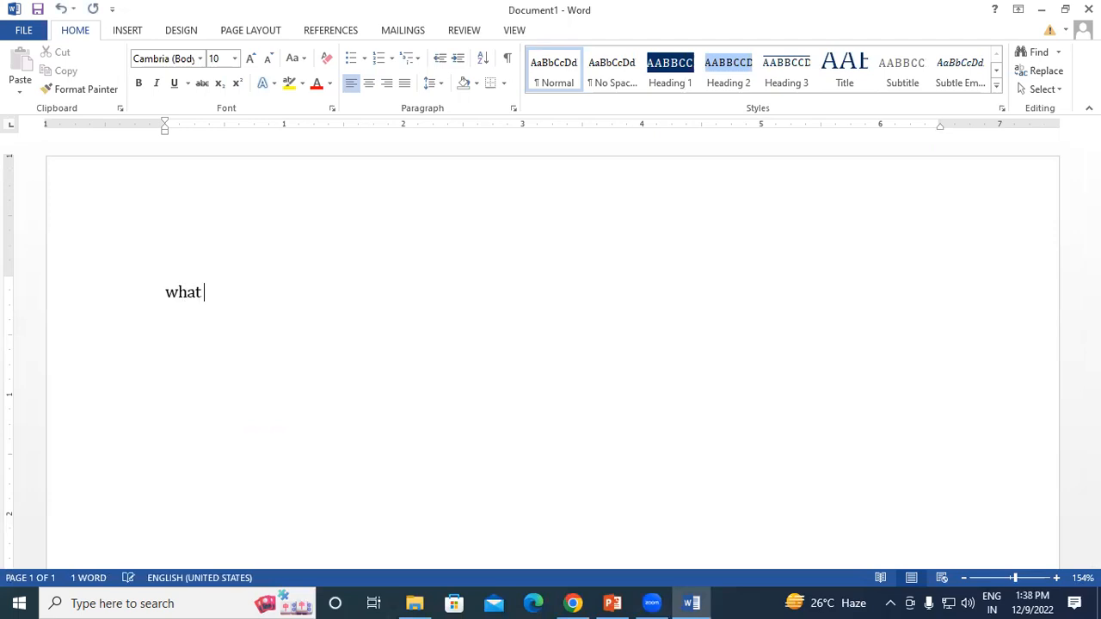
{"action": "type", "text": "is Memory"}
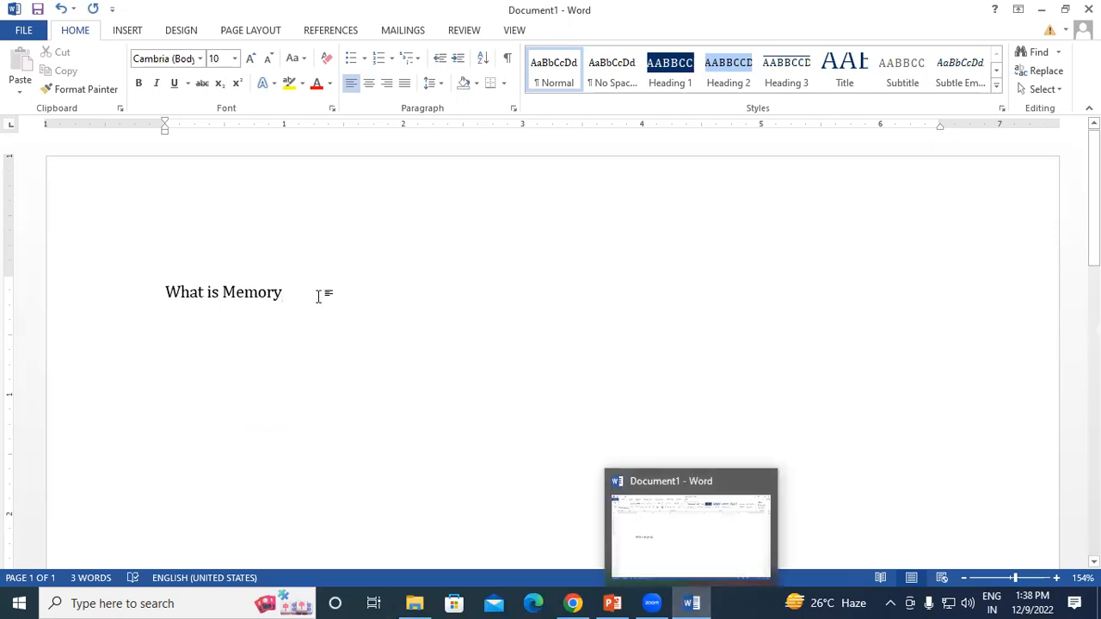
Step: Create an additional blank document and correct the first document's line to "What is Memory?" with the grammar suggestion
{"action": "key", "text": "ctrl+n"}
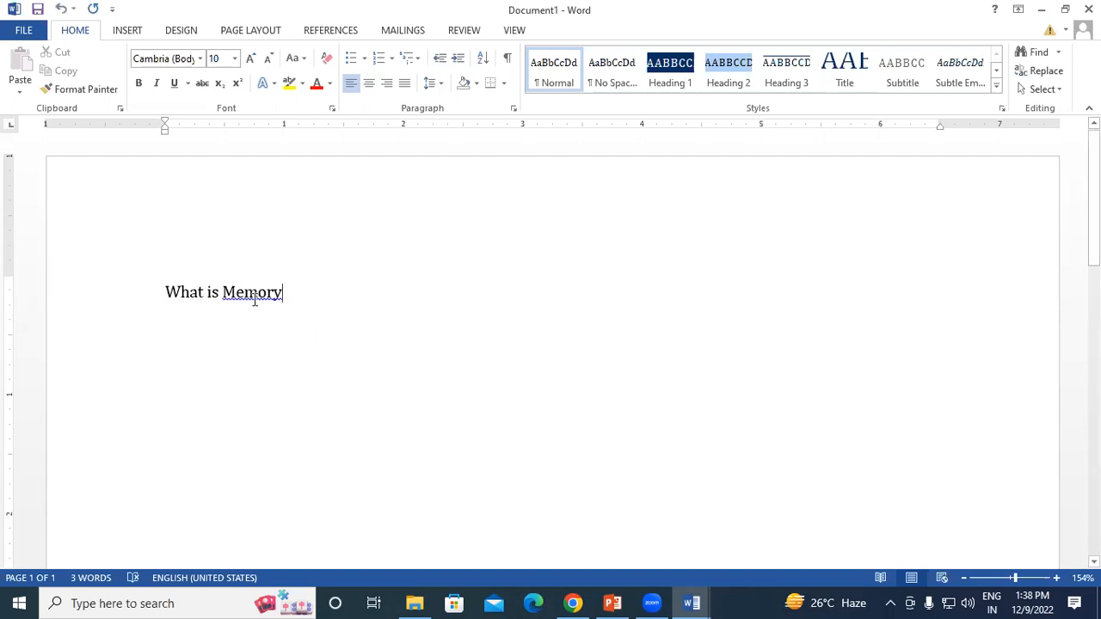
{"action": "right_click", "coordinate": [254, 301]}
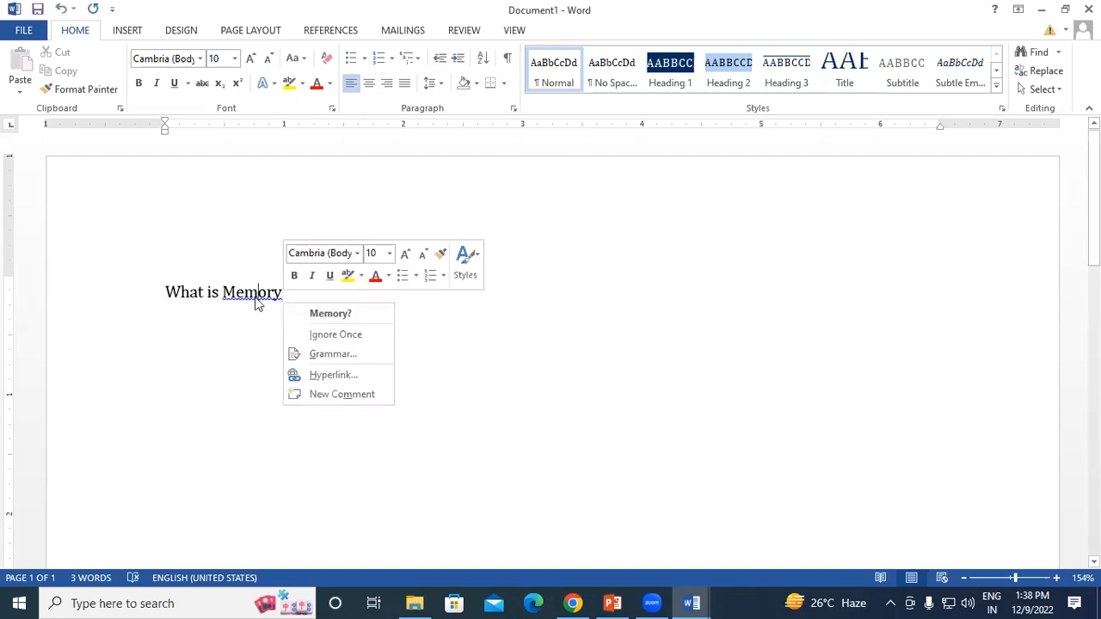
{"action": "left_click", "coordinate": [308, 312]}
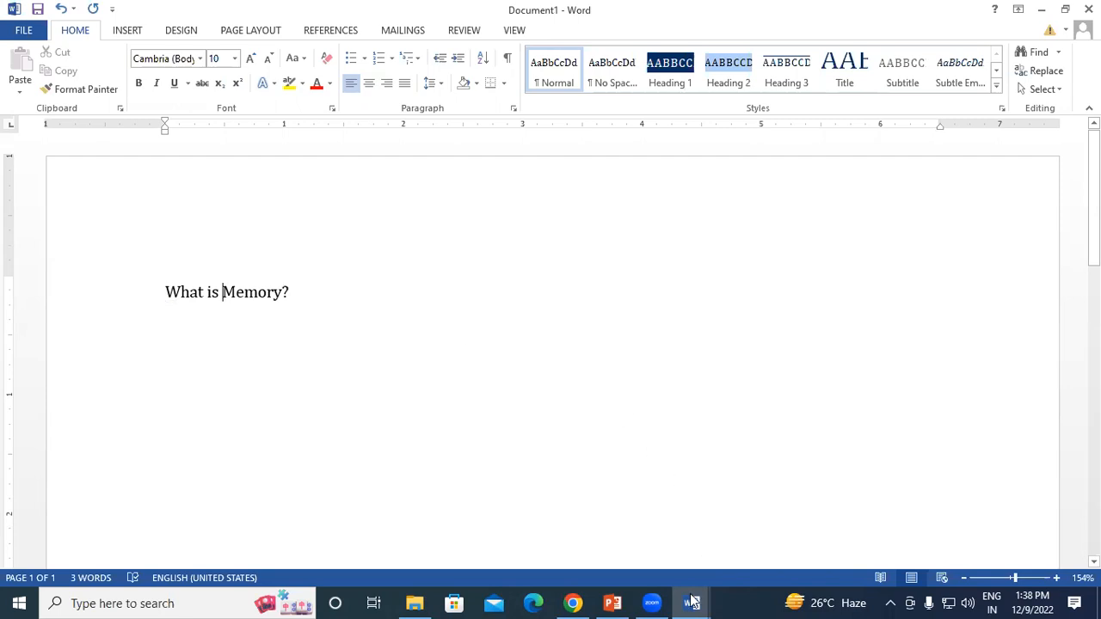
Step: Close the additional blank Document2 and return to the end of the "What is Memory?" line
{"action": "mouse_move", "coordinate": [693, 602]}
{"action": "left_click", "coordinate": [766, 540]}
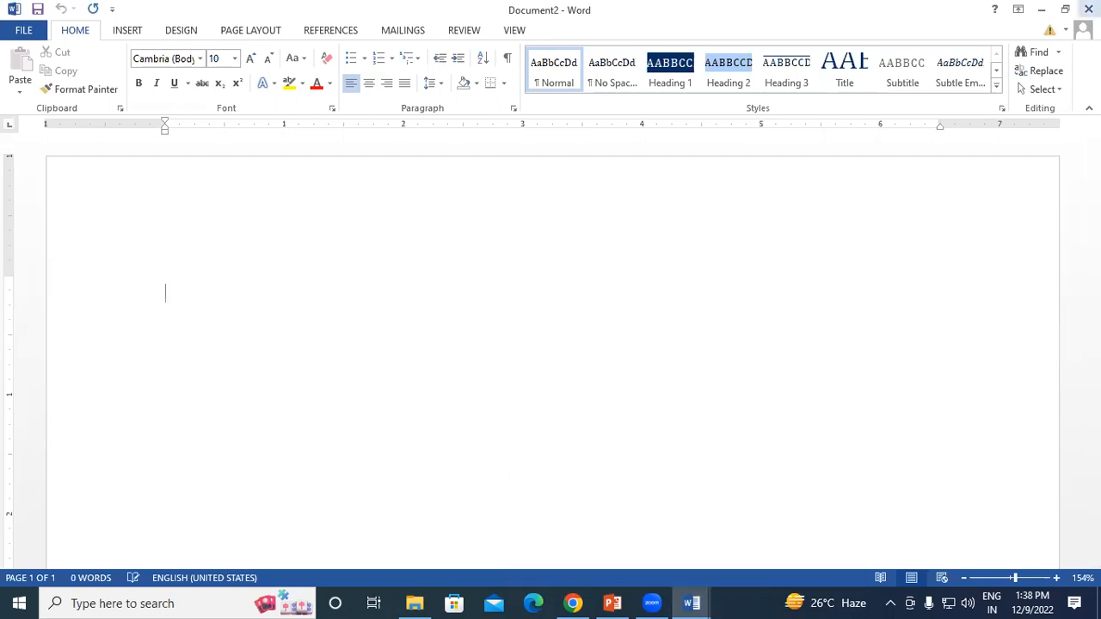
{"action": "left_click", "coordinate": [1088, 9]}
{"action": "left_click", "coordinate": [338, 293]}
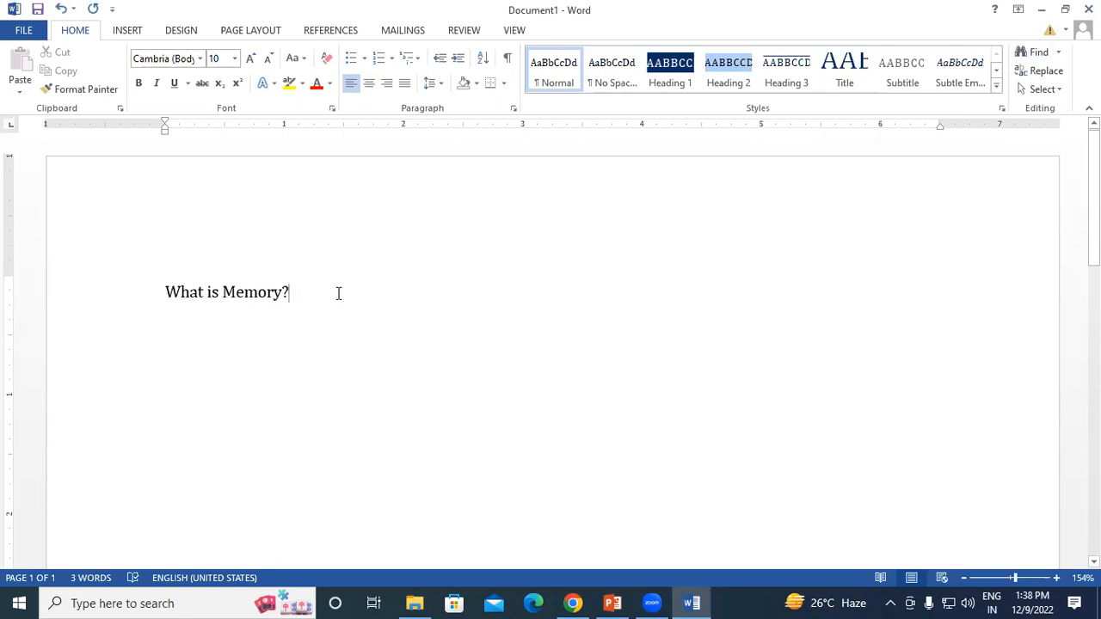
Step: Open a second window of the "What is Memory?" document and check that both windows are listed
{"action": "left_click", "coordinate": [514, 31]}
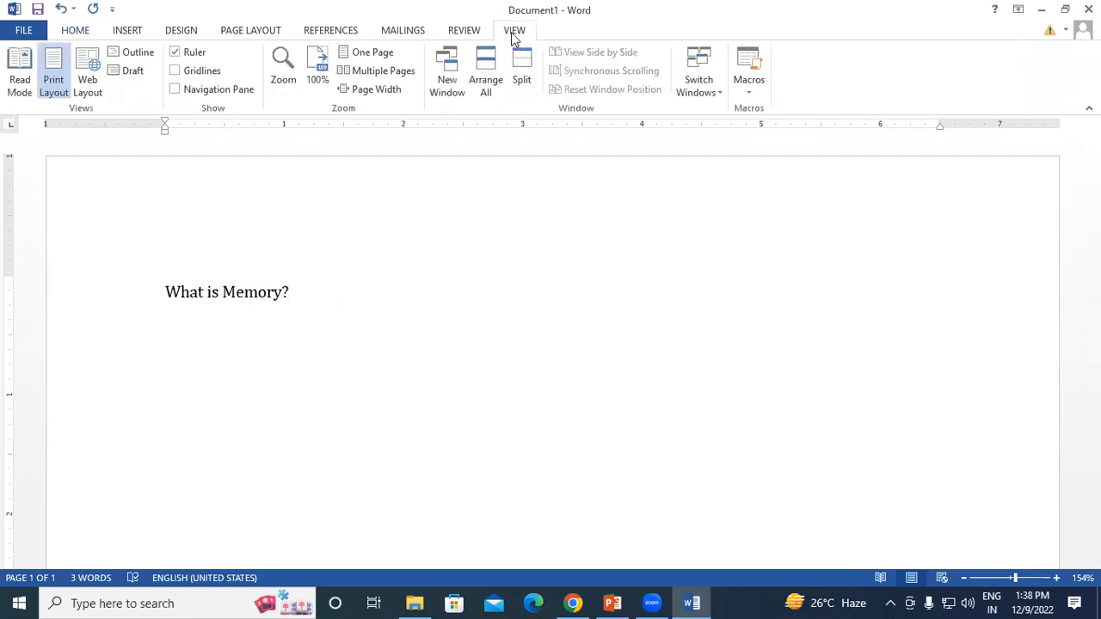
{"action": "left_click", "coordinate": [448, 62]}
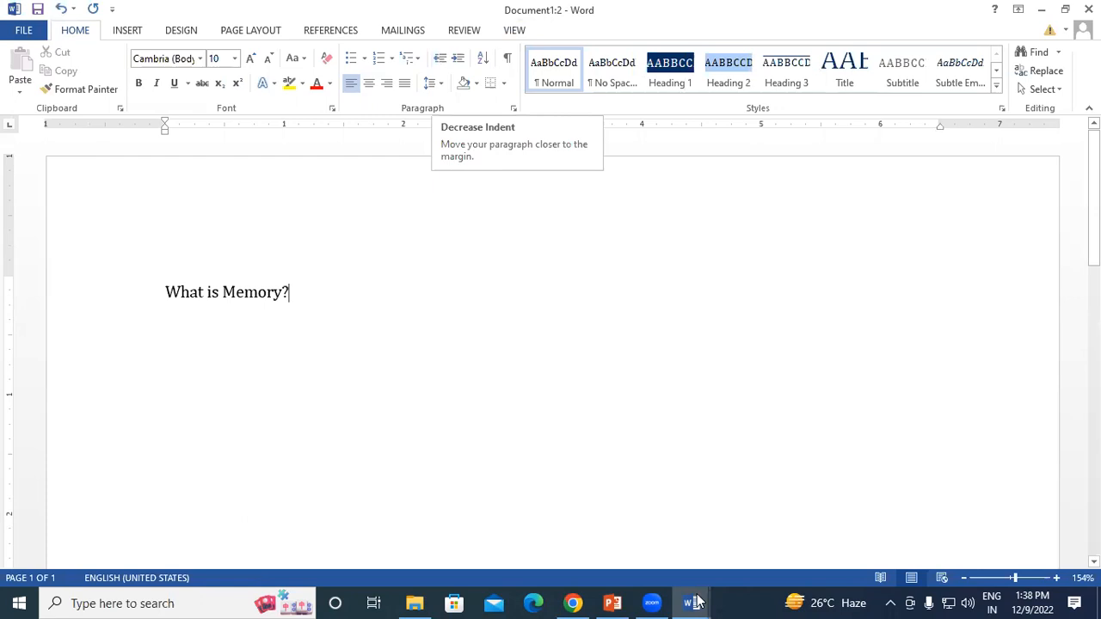
{"action": "mouse_move", "coordinate": [697, 599]}
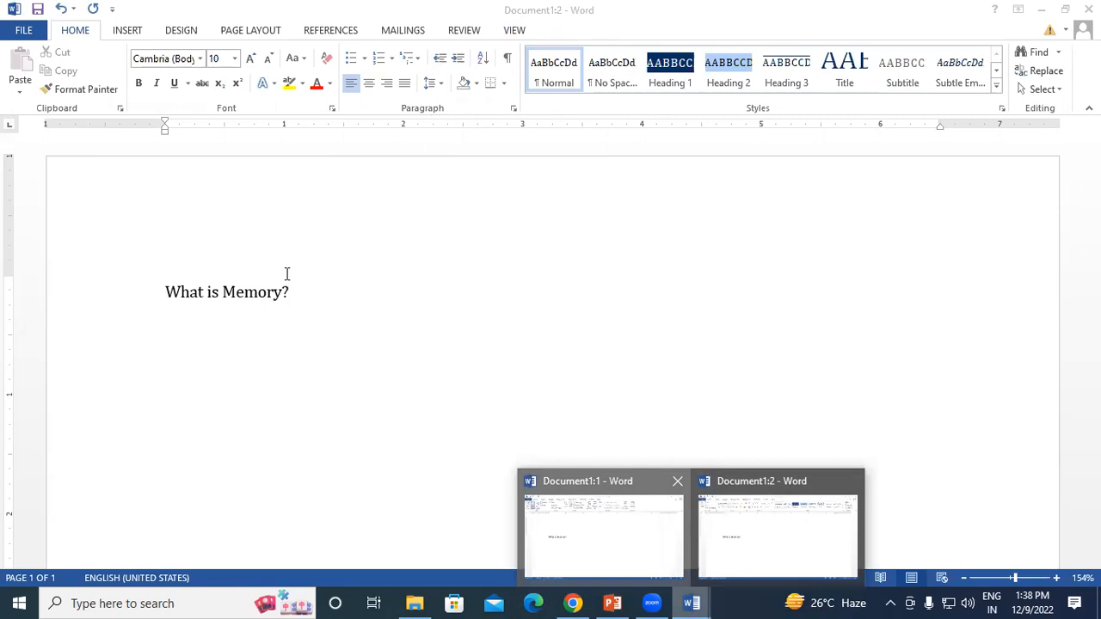
{"action": "left_click", "coordinate": [254, 303]}
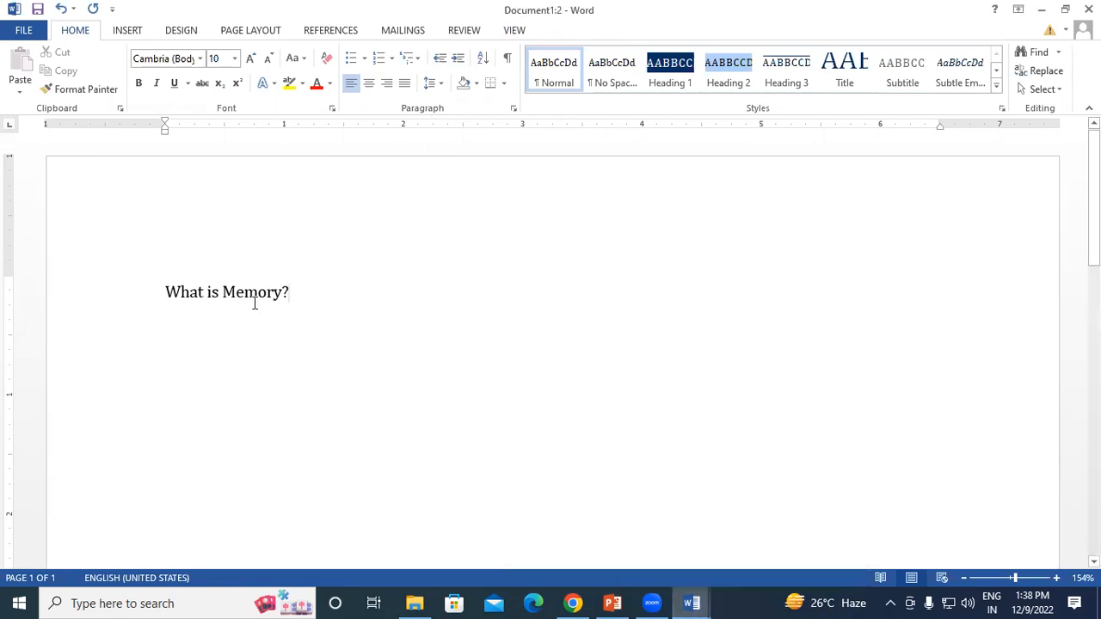
{"action": "left_click", "coordinate": [166, 291]}
{"action": "left_click", "coordinate": [376, 298]}
Step: Arrange all open document windows on screen and bring the "What is Memory?" line into view in both
{"action": "left_click", "coordinate": [509, 32]}
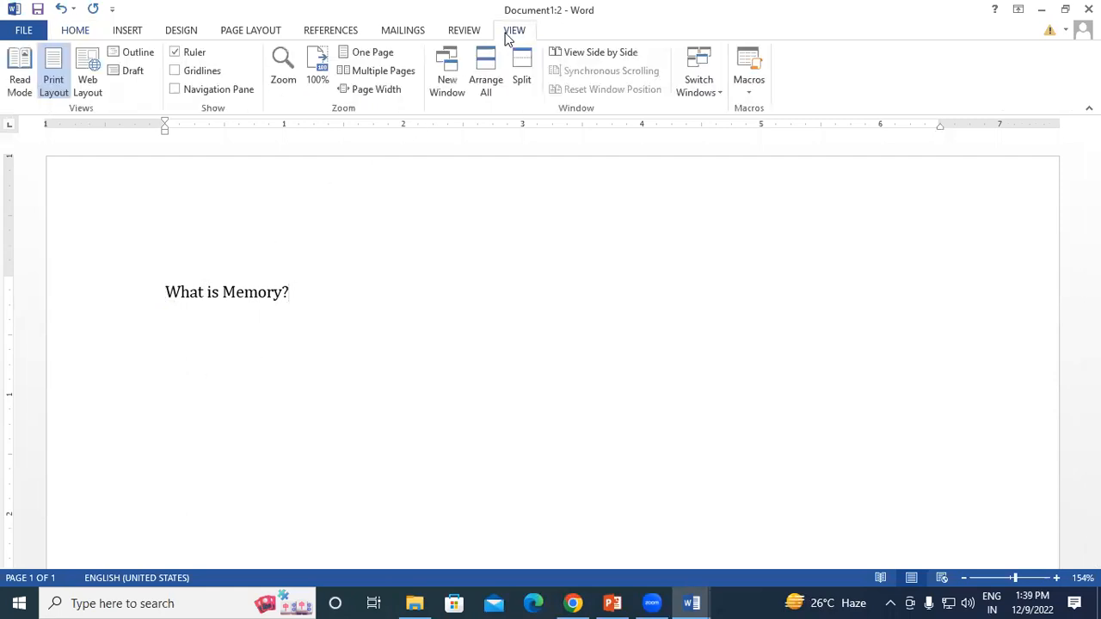
{"action": "left_click", "coordinate": [488, 64]}
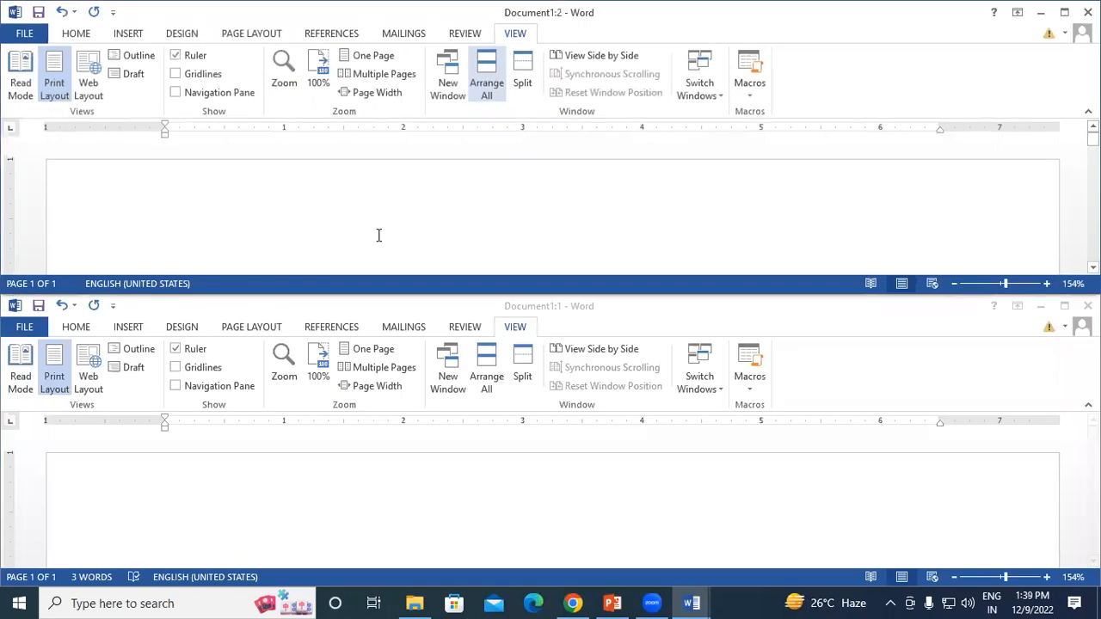
{"action": "left_click", "coordinate": [206, 217]}
{"action": "scroll", "coordinate": [206, 217], "scroll_direction": "down", "scroll_amount": 1}
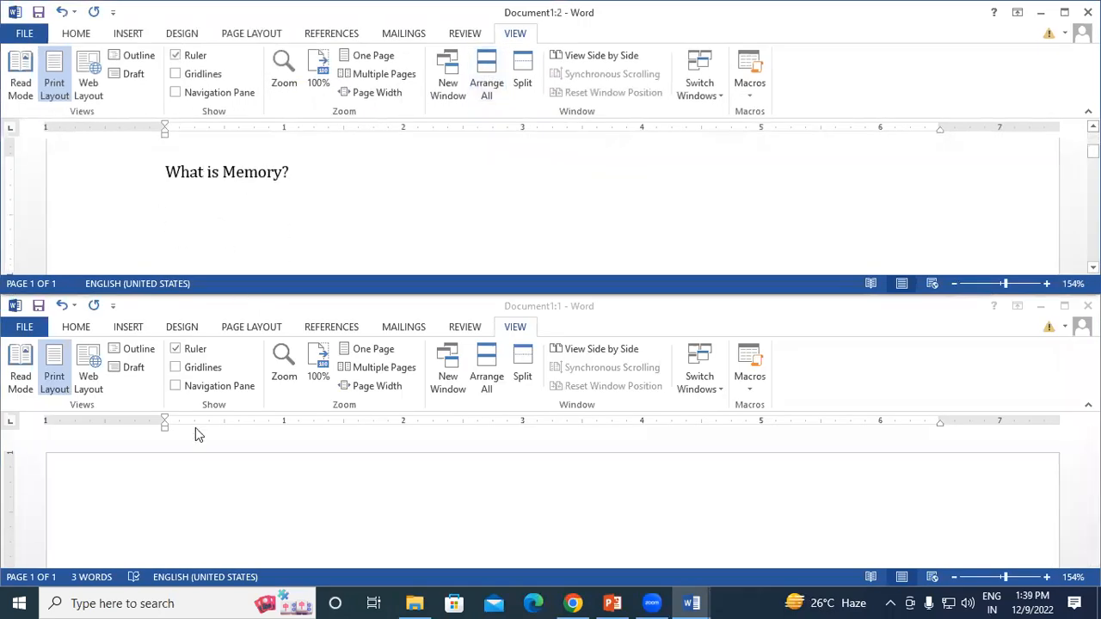
{"action": "left_click", "coordinate": [232, 483]}
{"action": "scroll", "coordinate": [233, 482], "scroll_direction": "down", "scroll_amount": 1}
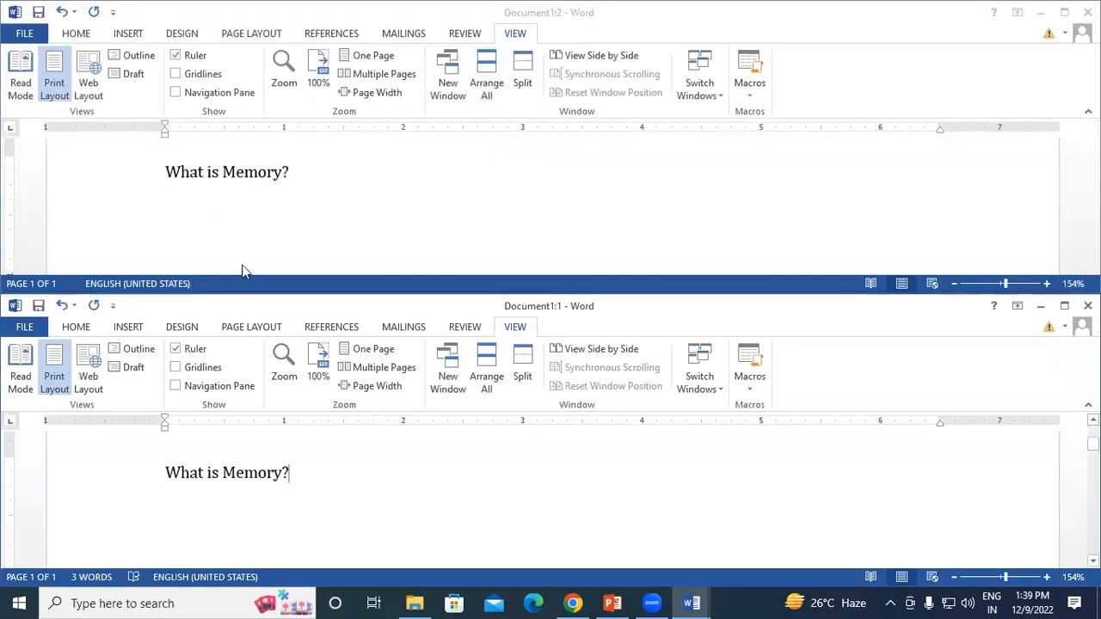
Step: Add the line "What is Computer?" below the first line in the Document1:2 window, accepting the grammar suggestion for it
{"action": "left_click", "coordinate": [295, 174]}
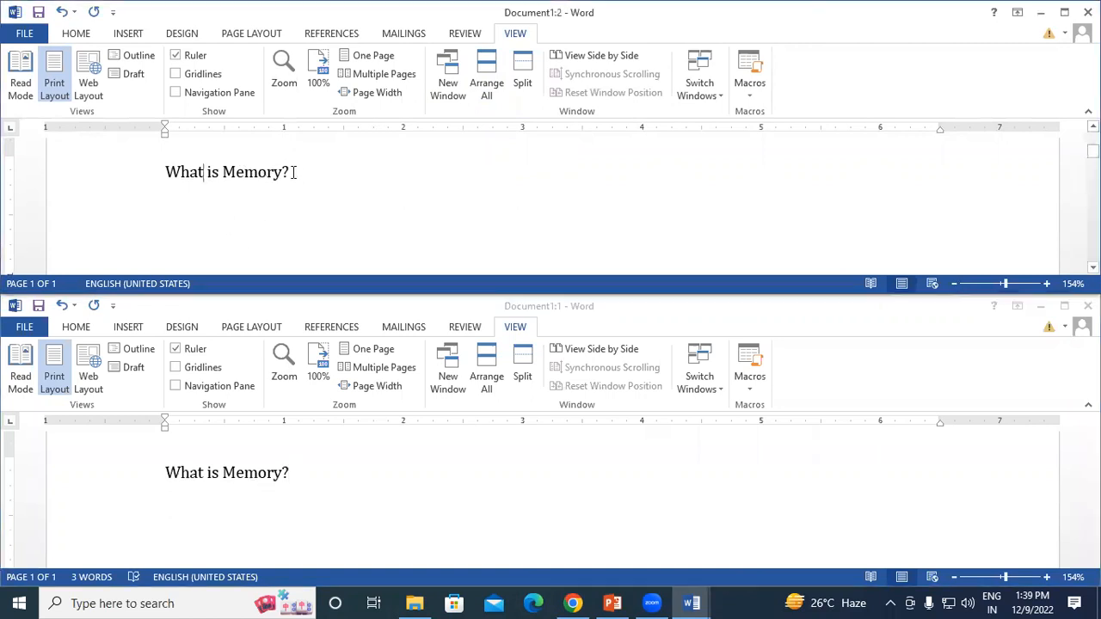
{"action": "key", "text": "Return"}
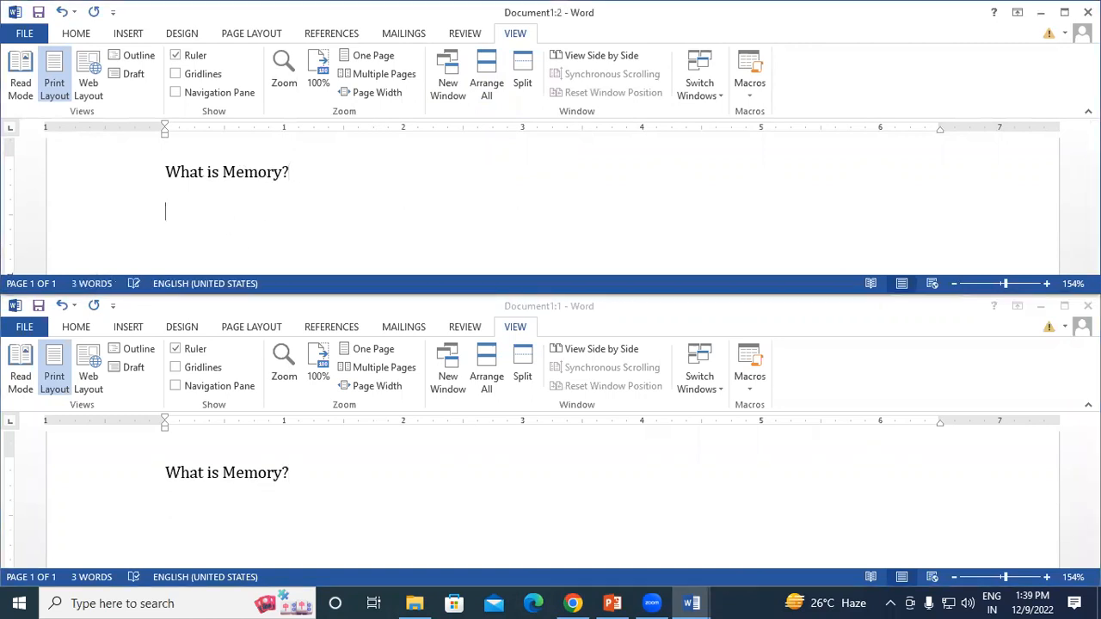
{"action": "type", "text": "WHa"}
{"action": "key", "text": "BackSpace"}
{"action": "key", "text": "BackSpace"}
{"action": "type", "text": "hat is "}
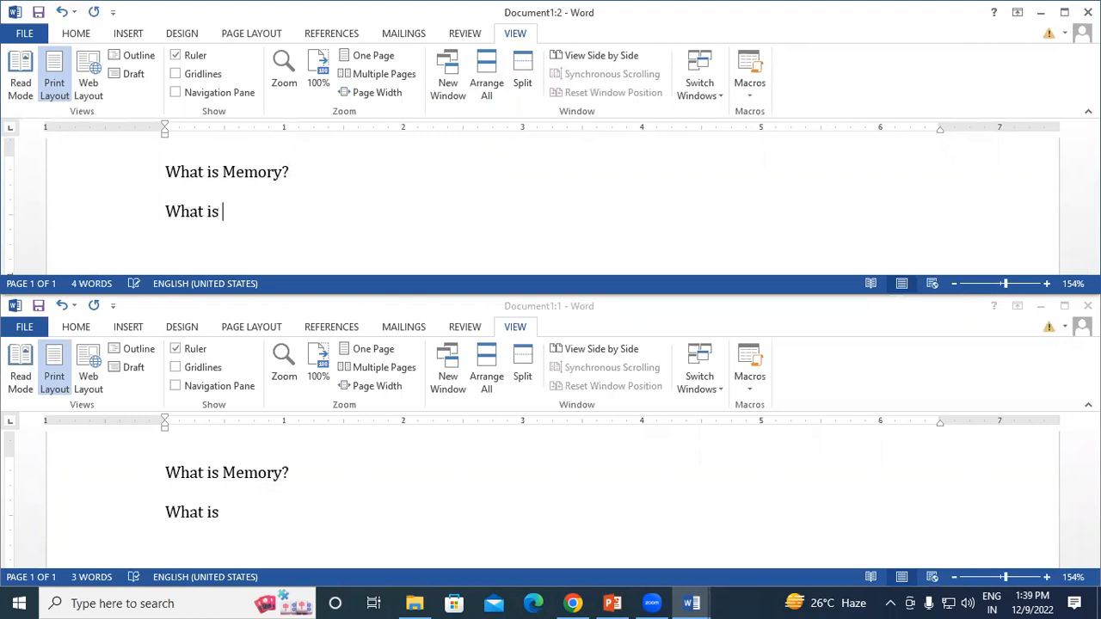
{"action": "type", "text": "Computer "}
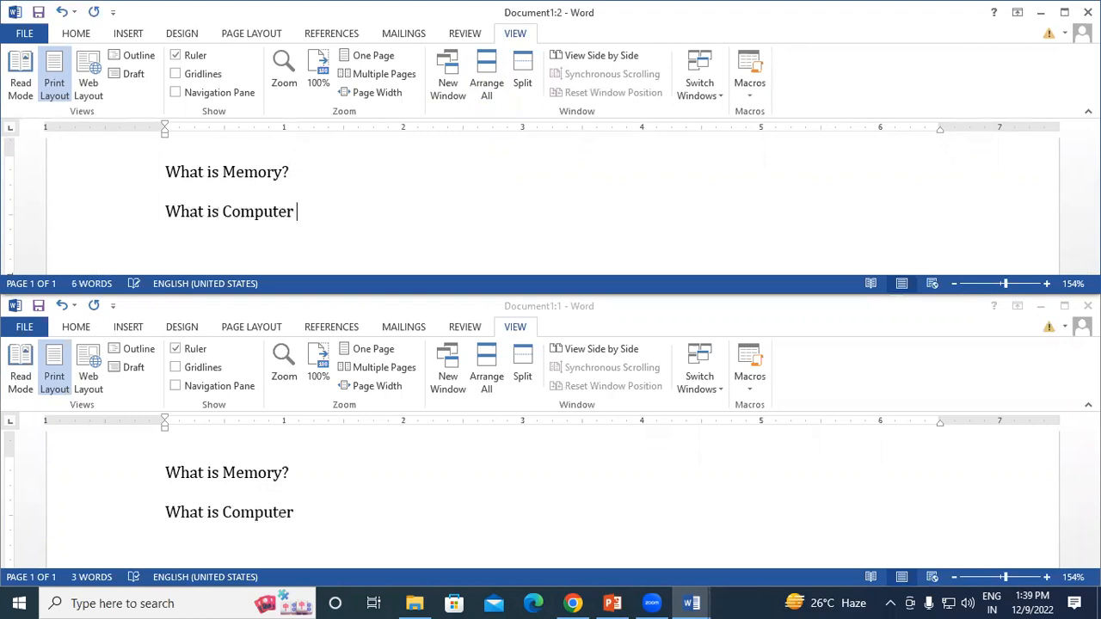
{"action": "type", "text": "?"}
{"action": "key", "text": "Return"}
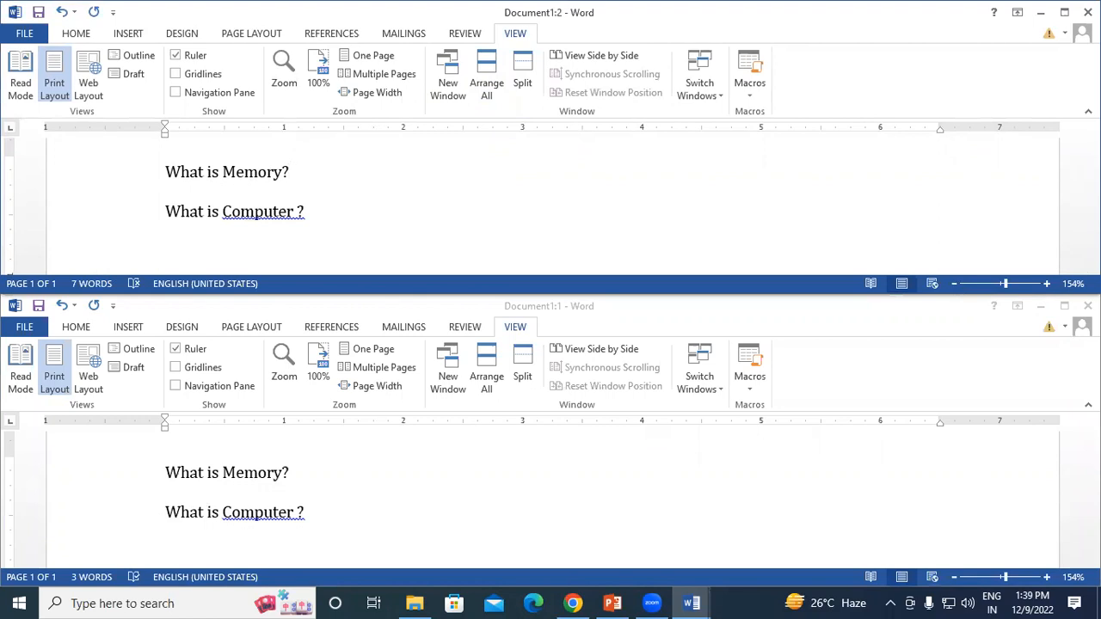
{"action": "right_click", "coordinate": [279, 217]}
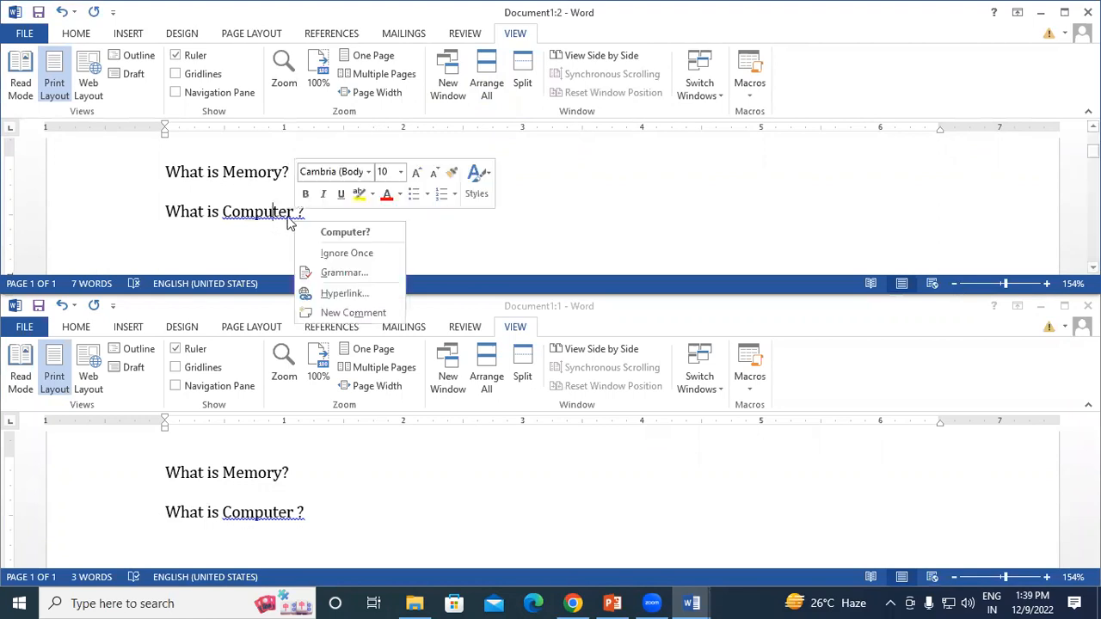
{"action": "left_click", "coordinate": [343, 233]}
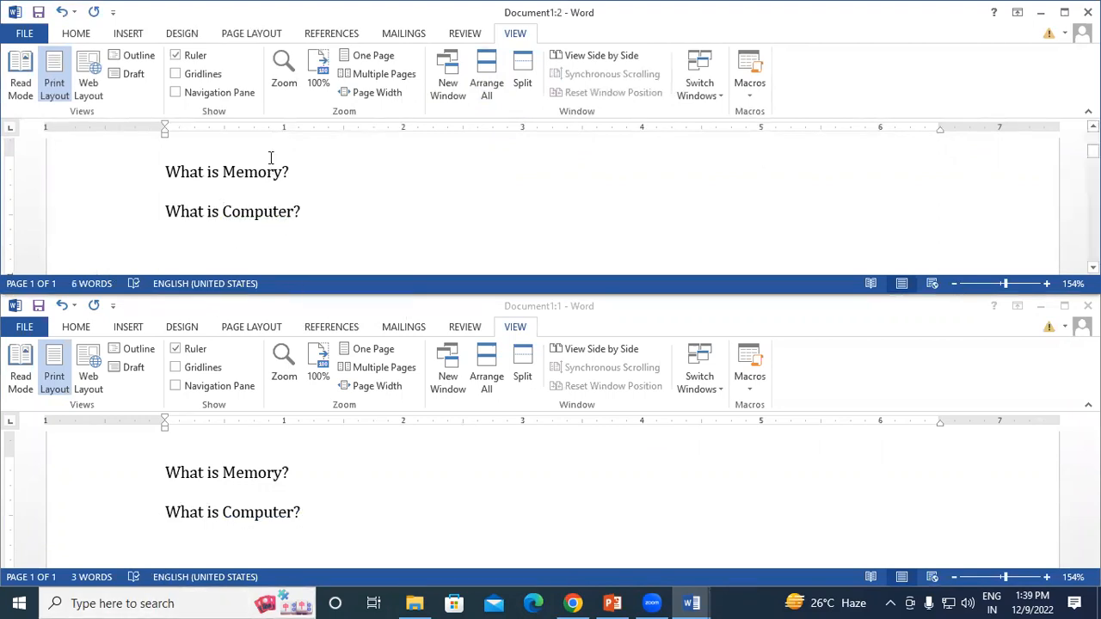
Step: Make the line "What is Memory?" red and bold in the Document1:1 window
{"action": "left_click", "coordinate": [172, 475]}
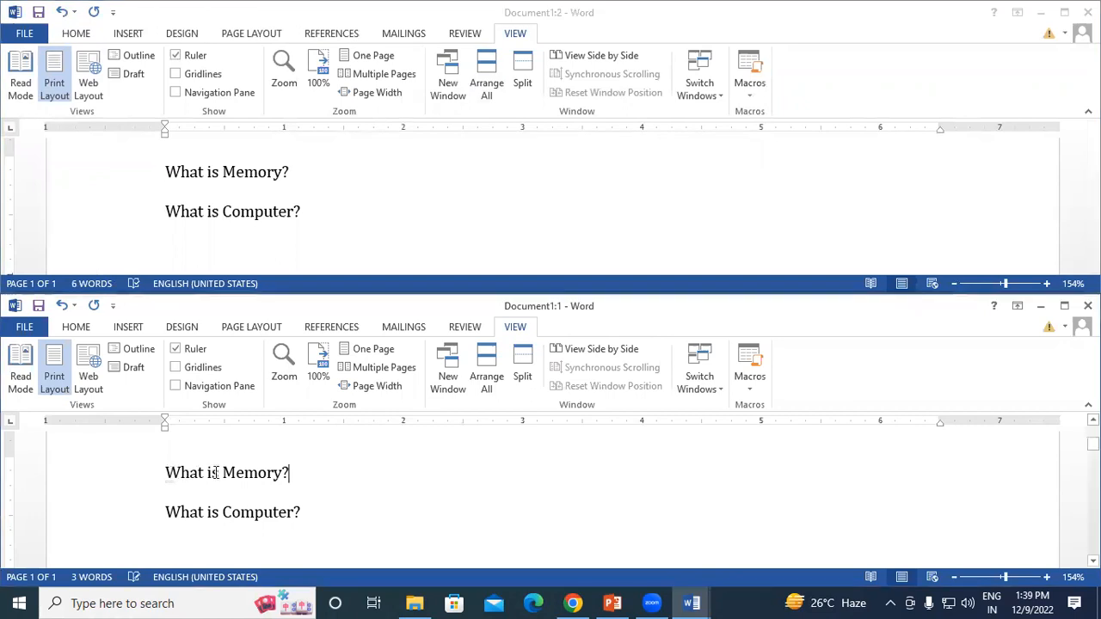
{"action": "left_click_drag", "start_coordinate": [166, 473], "coordinate": [319, 479]}
{"action": "left_click", "coordinate": [76, 327]}
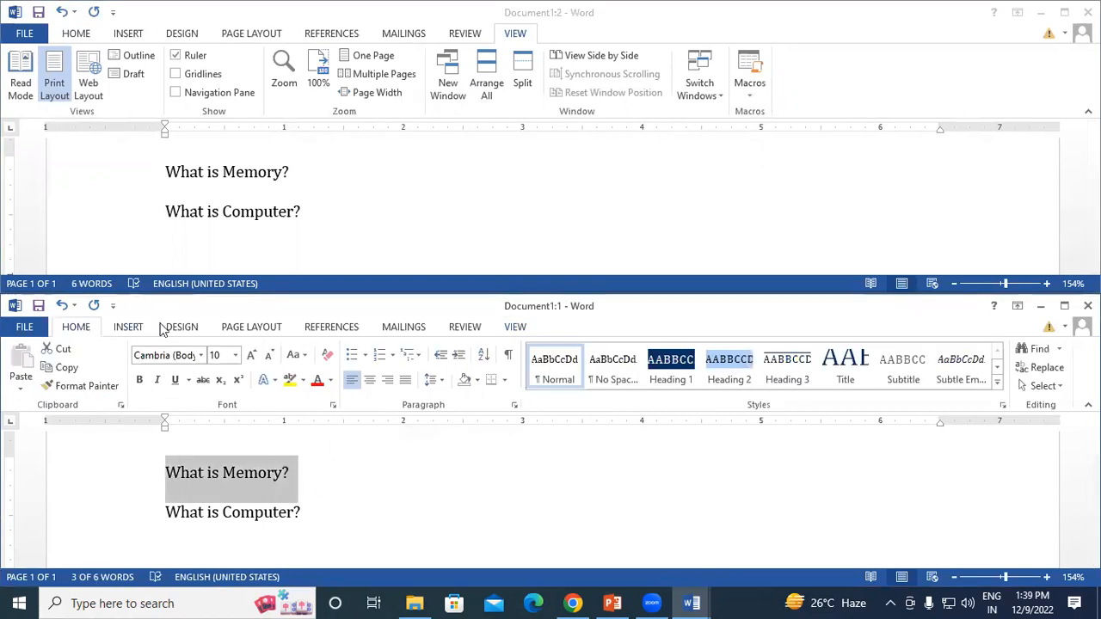
{"action": "left_click", "coordinate": [320, 383]}
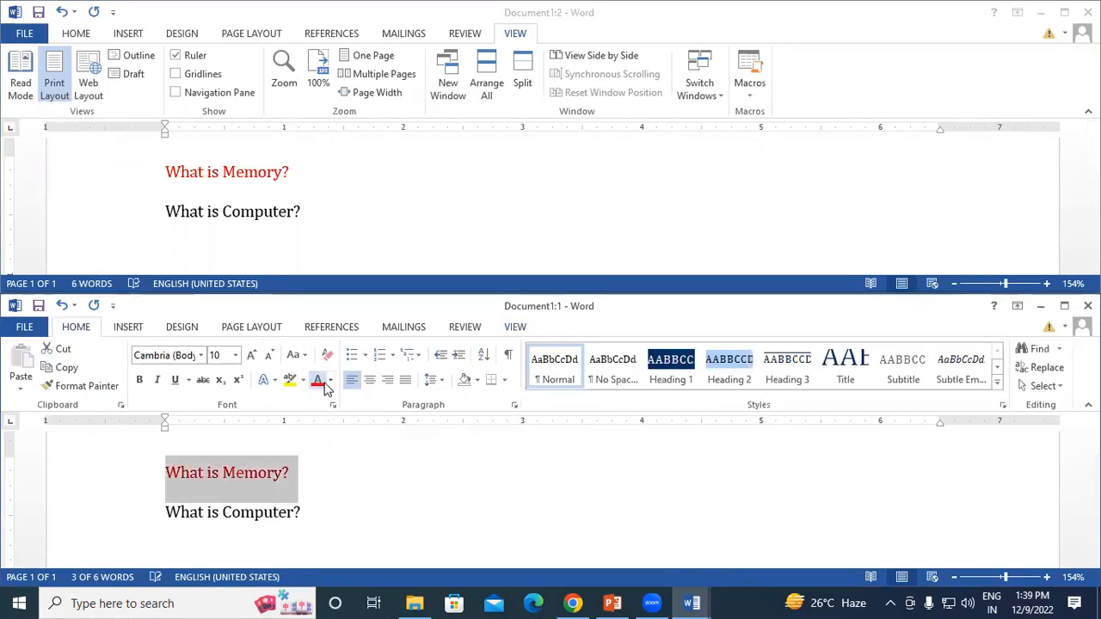
{"action": "left_click", "coordinate": [140, 380]}
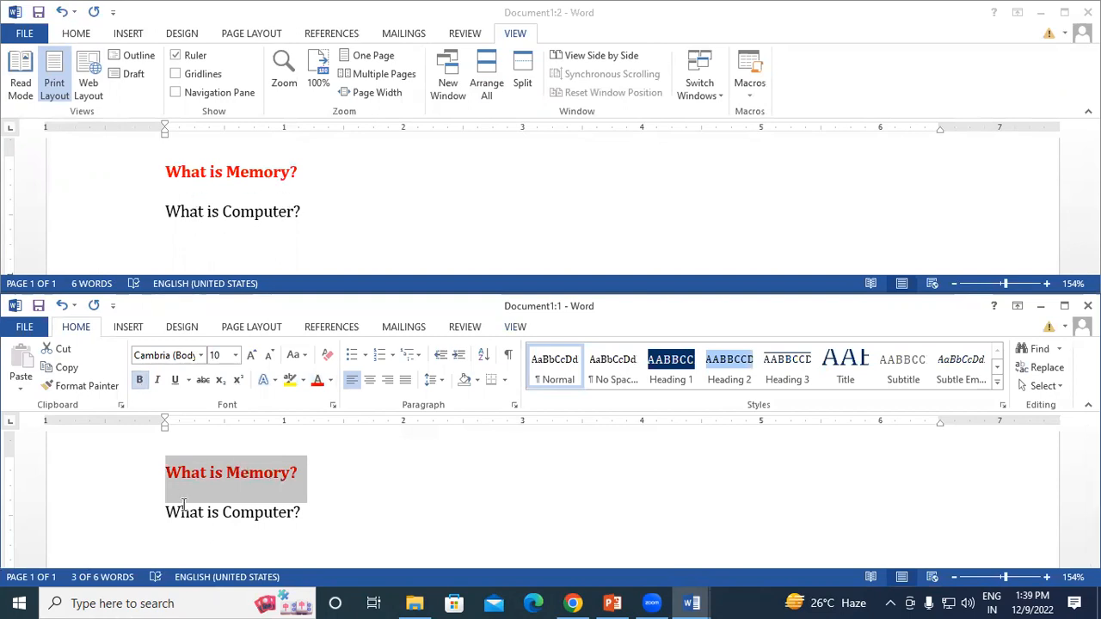
Step: Format the line "What is Computer?" as bold, italic and standard green in the Document1:2 window
{"action": "left_click", "coordinate": [182, 210]}
{"action": "left_click_drag", "start_coordinate": [182, 209], "coordinate": [317, 217]}
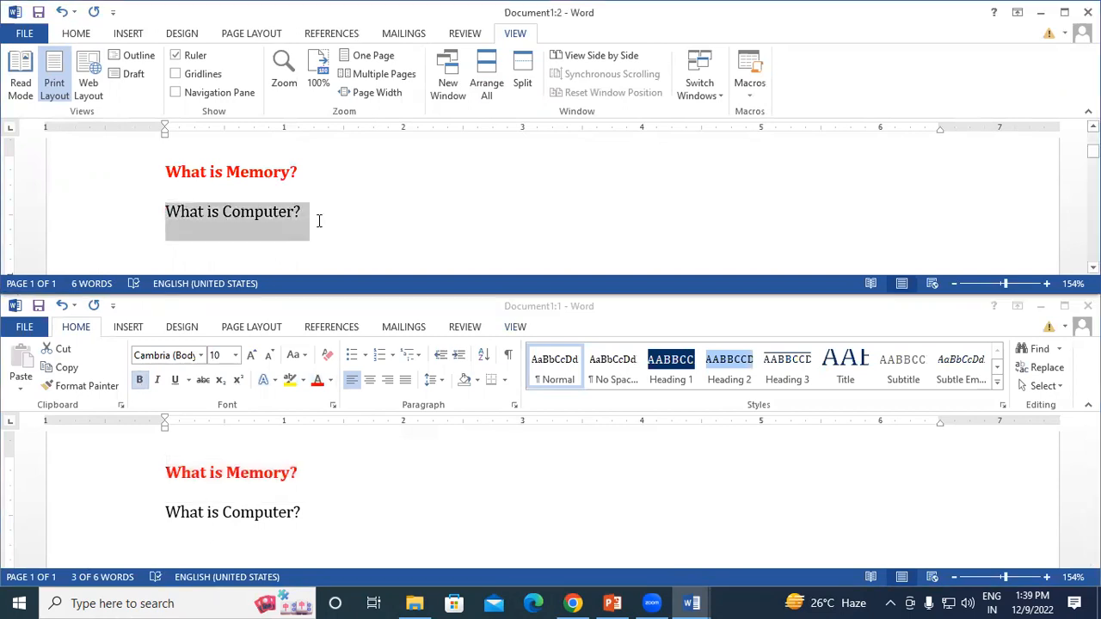
{"action": "left_click", "coordinate": [75, 33]}
{"action": "left_click", "coordinate": [140, 87]}
{"action": "left_click", "coordinate": [155, 87]}
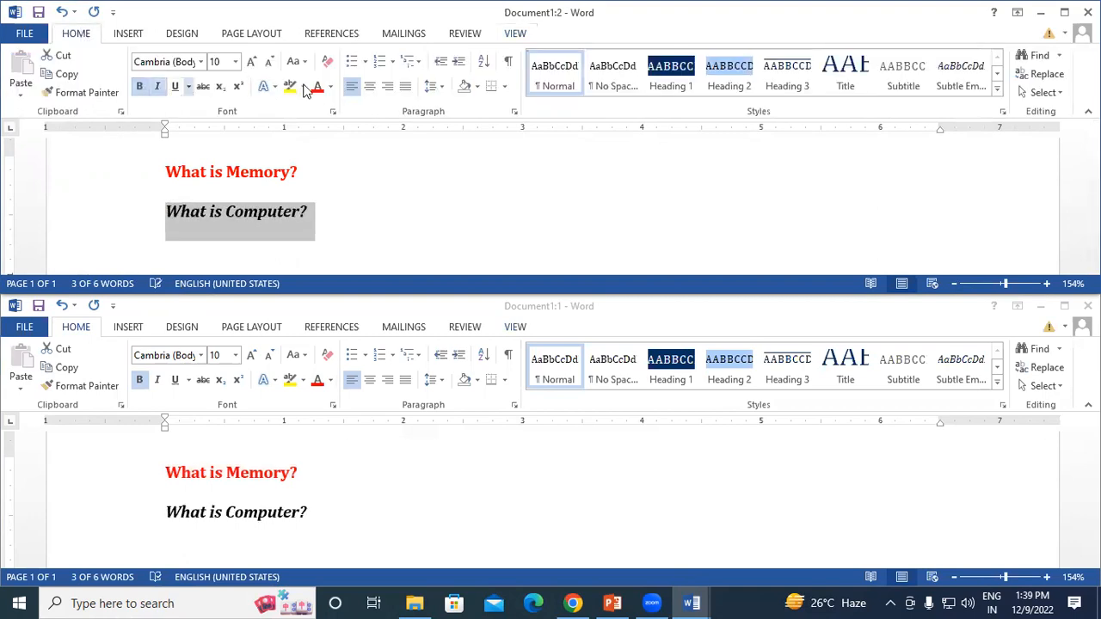
{"action": "left_click", "coordinate": [330, 86]}
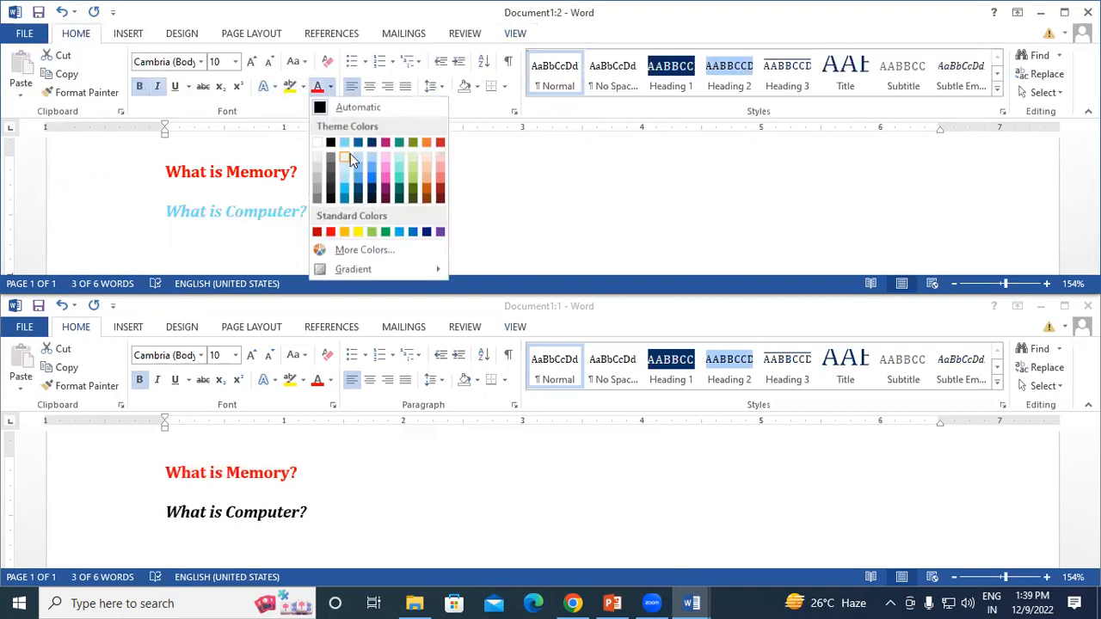
{"action": "left_click", "coordinate": [386, 231]}
{"action": "left_click", "coordinate": [364, 243]}
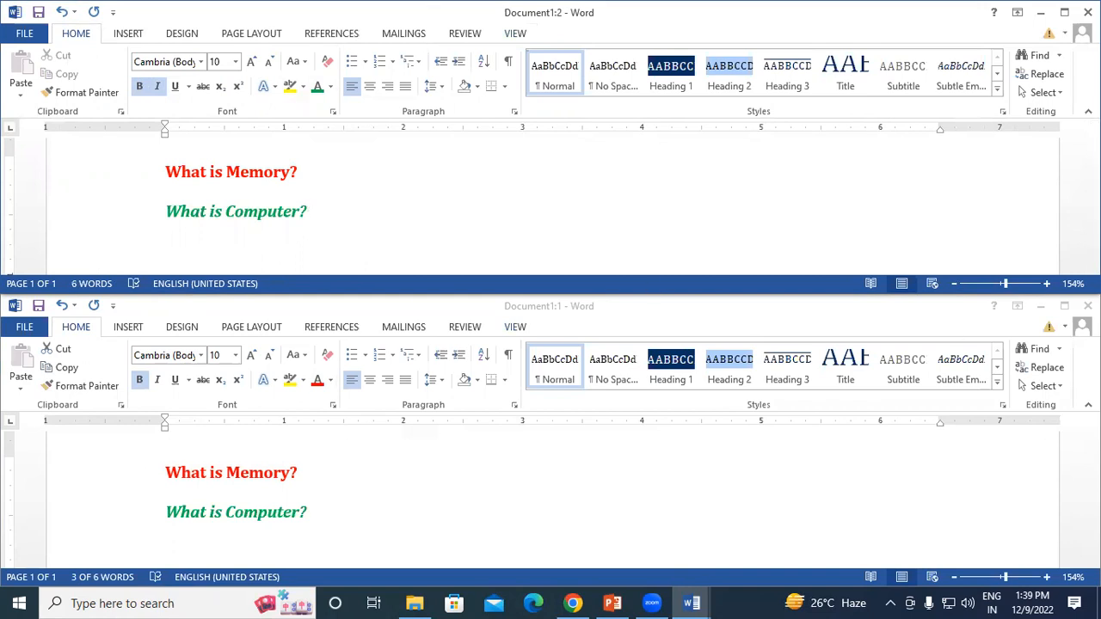
Step: Maximize the Document1:1 window and place the cursor at the end of "What is Computer?"
{"action": "left_click", "coordinate": [933, 496]}
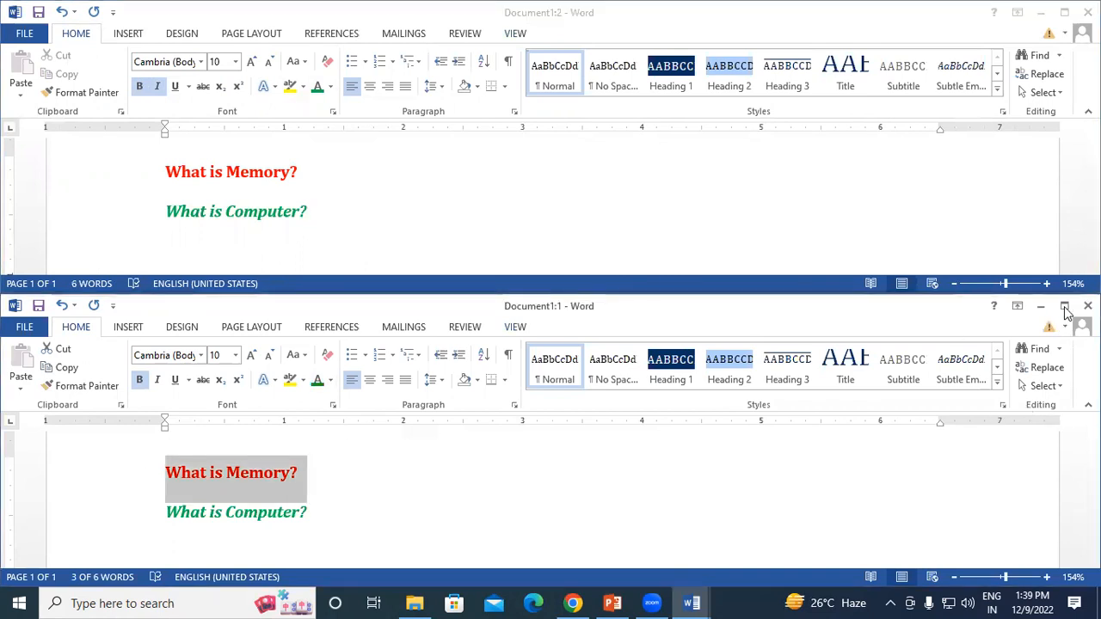
{"action": "left_click", "coordinate": [1064, 307]}
{"action": "left_click", "coordinate": [356, 246]}
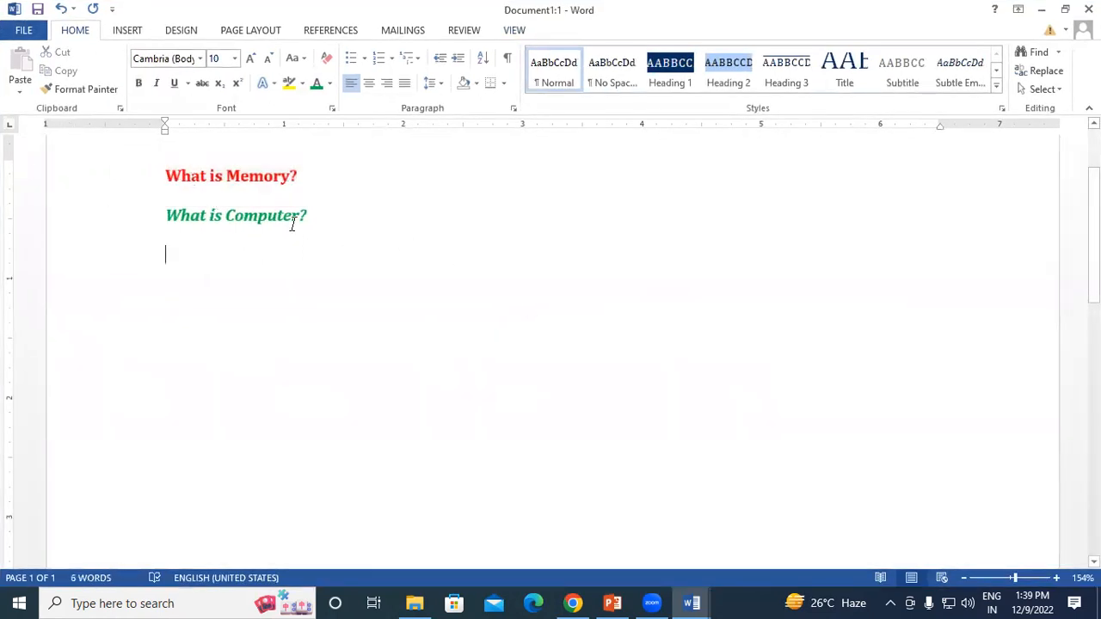
{"action": "left_click", "coordinate": [345, 222]}
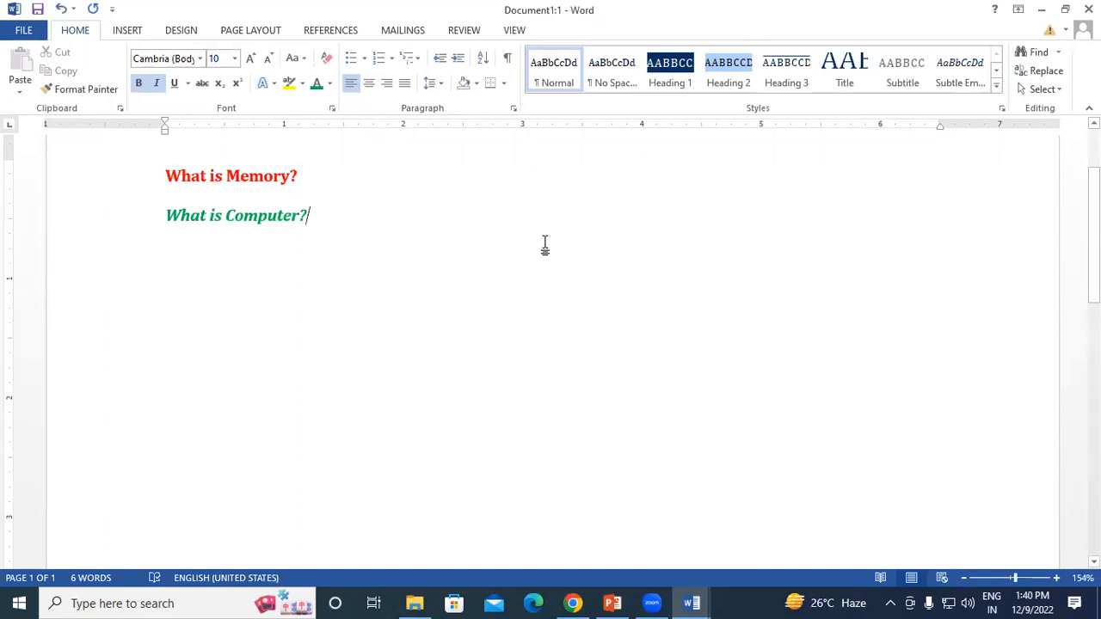
Step: Split the document window and scroll its two panes separately until both show the two question lines
{"action": "left_click", "coordinate": [516, 35]}
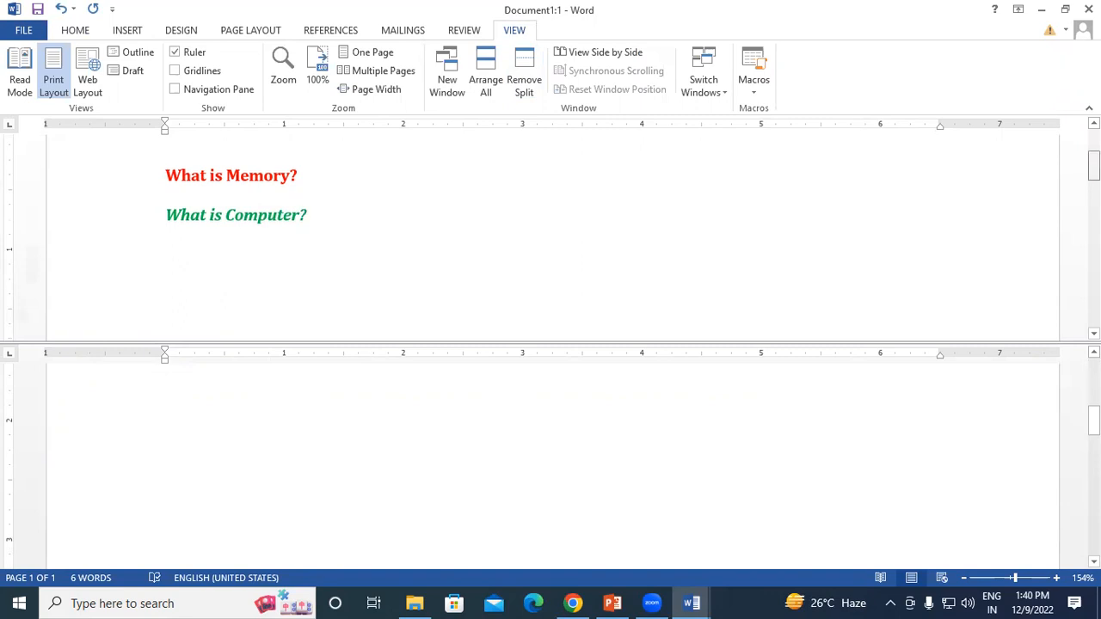
{"action": "scroll", "coordinate": [550, 232], "scroll_direction": "down", "scroll_amount": 10}
{"action": "scroll", "coordinate": [550, 232], "scroll_direction": "down", "scroll_amount": 1}
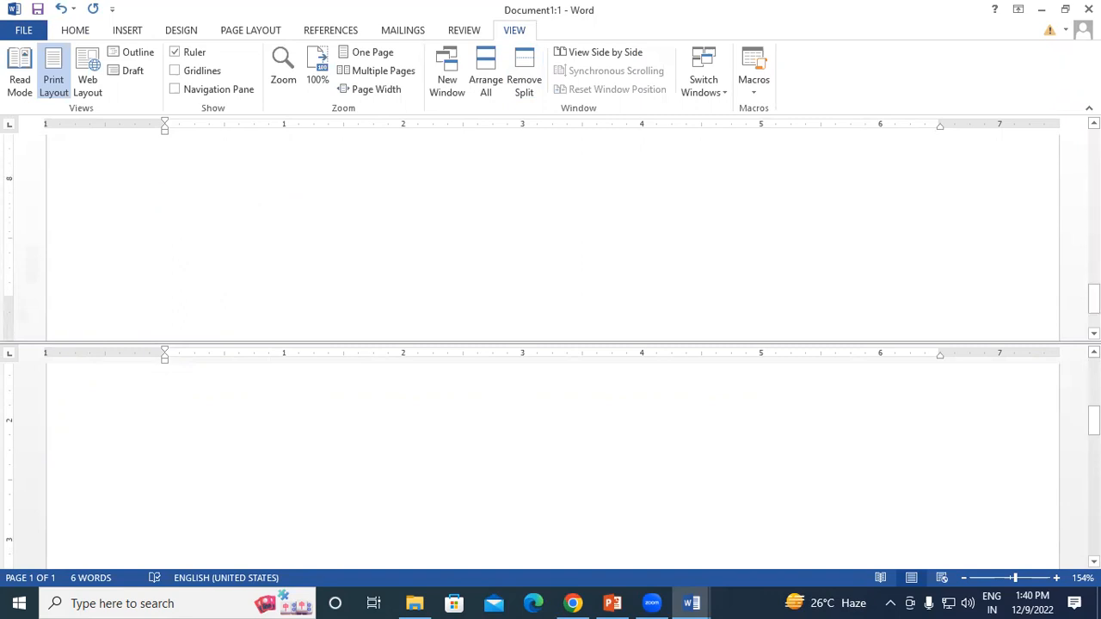
{"action": "scroll", "coordinate": [550, 232], "scroll_direction": "up", "scroll_amount": 10}
{"action": "scroll", "coordinate": [551, 233], "scroll_direction": "down", "scroll_amount": 10}
{"action": "scroll", "coordinate": [550, 233], "scroll_direction": "up", "scroll_amount": 10}
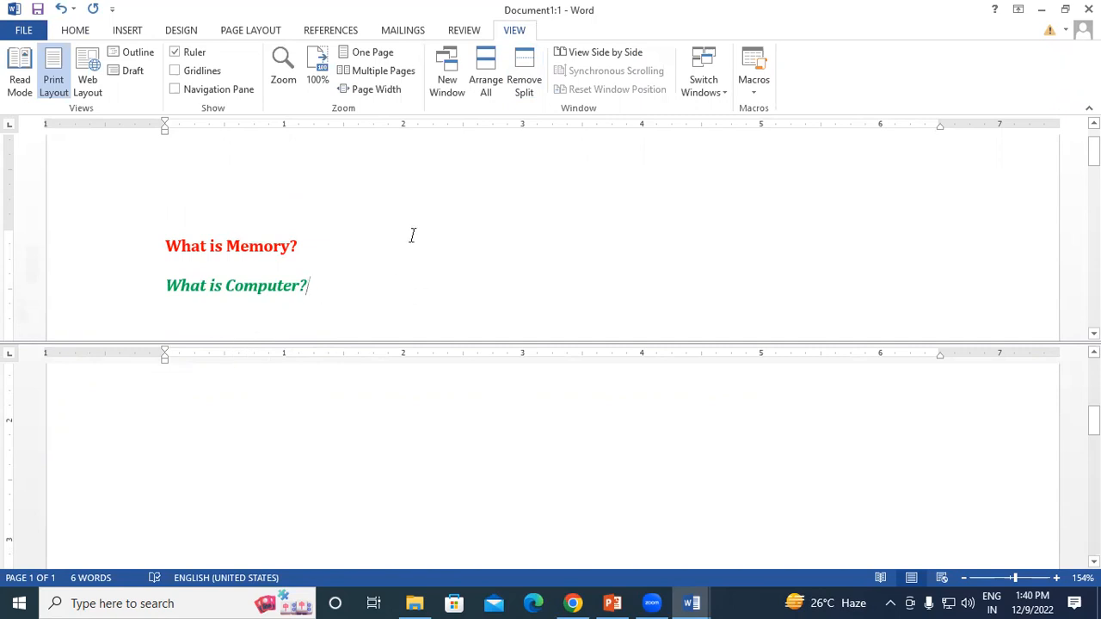
{"action": "mouse_move", "coordinate": [1094, 151]}
{"action": "left_mouse_down"}
{"action": "mouse_move", "coordinate": [1093, 299]}
{"action": "mouse_move", "coordinate": [1094, 144]}
{"action": "left_mouse_up"}
{"action": "left_click_drag", "start_coordinate": [1094, 422], "coordinate": [1093, 390]}
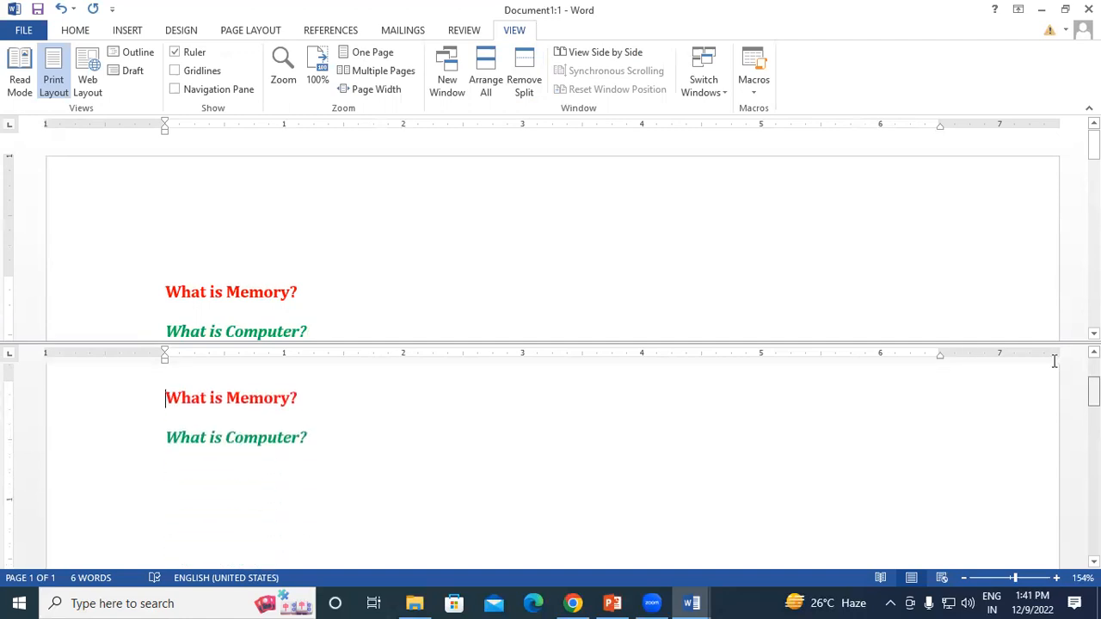
Step: Scroll the upper pane of the split document down and back up, and remove the split
{"action": "mouse_move", "coordinate": [1094, 144]}
{"action": "left_mouse_down"}
{"action": "mouse_move", "coordinate": [1094, 174]}
{"action": "mouse_move", "coordinate": [1093, 155]}
{"action": "left_mouse_up"}
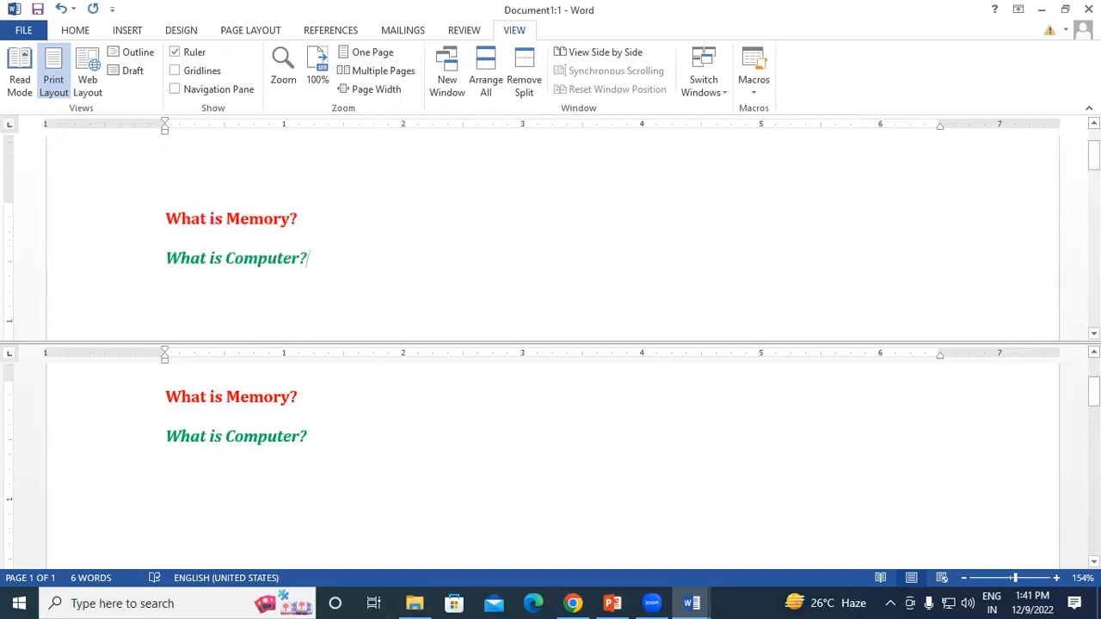
{"action": "mouse_move", "coordinate": [1093, 156]}
{"action": "left_mouse_down"}
{"action": "mouse_move", "coordinate": [1093, 253]}
{"action": "mouse_move", "coordinate": [1094, 144]}
{"action": "left_mouse_up"}
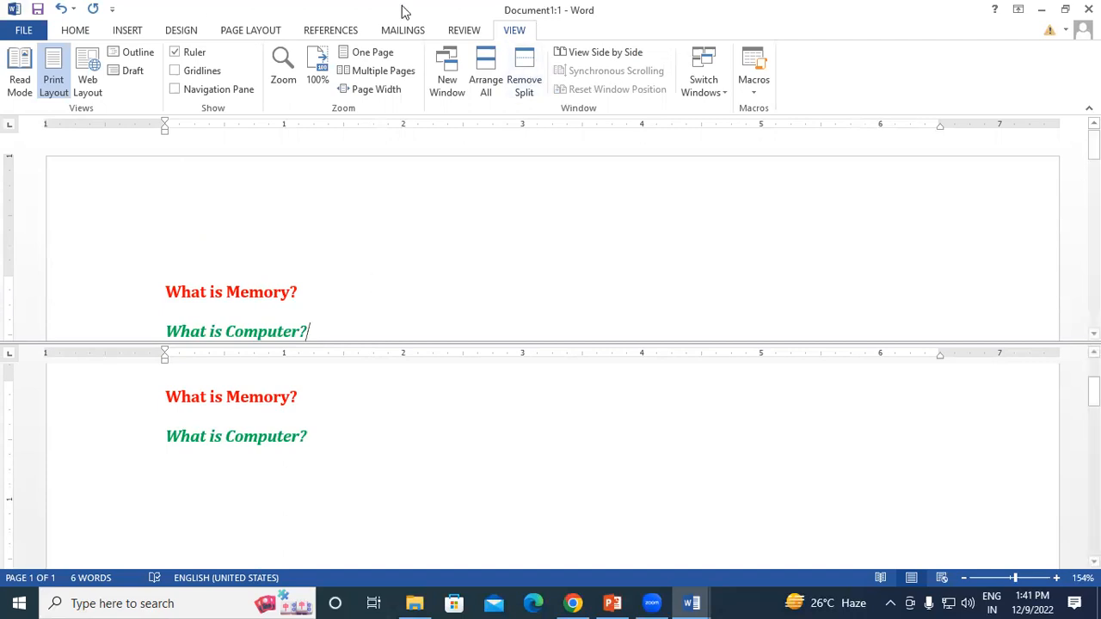
{"action": "left_click", "coordinate": [529, 76]}
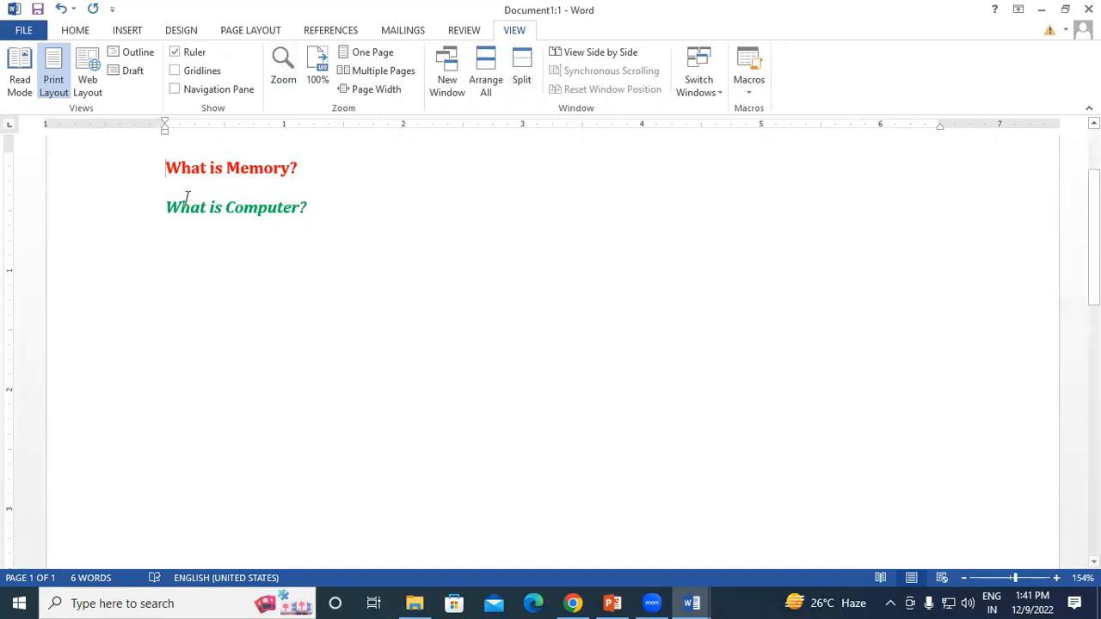
Step: Split the document window again, scroll both panes to the top of the page, and remove the split
{"action": "left_click", "coordinate": [522, 79]}
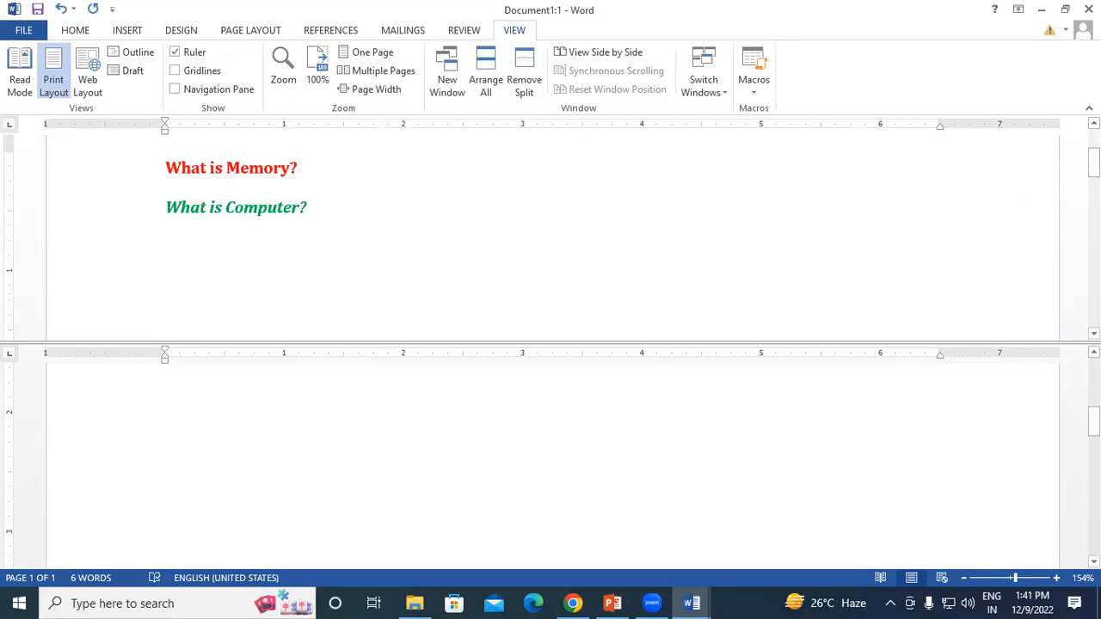
{"action": "scroll", "coordinate": [550, 232], "scroll_direction": "down", "scroll_amount": 10}
{"action": "scroll", "coordinate": [550, 232], "scroll_direction": "up", "scroll_amount": 10}
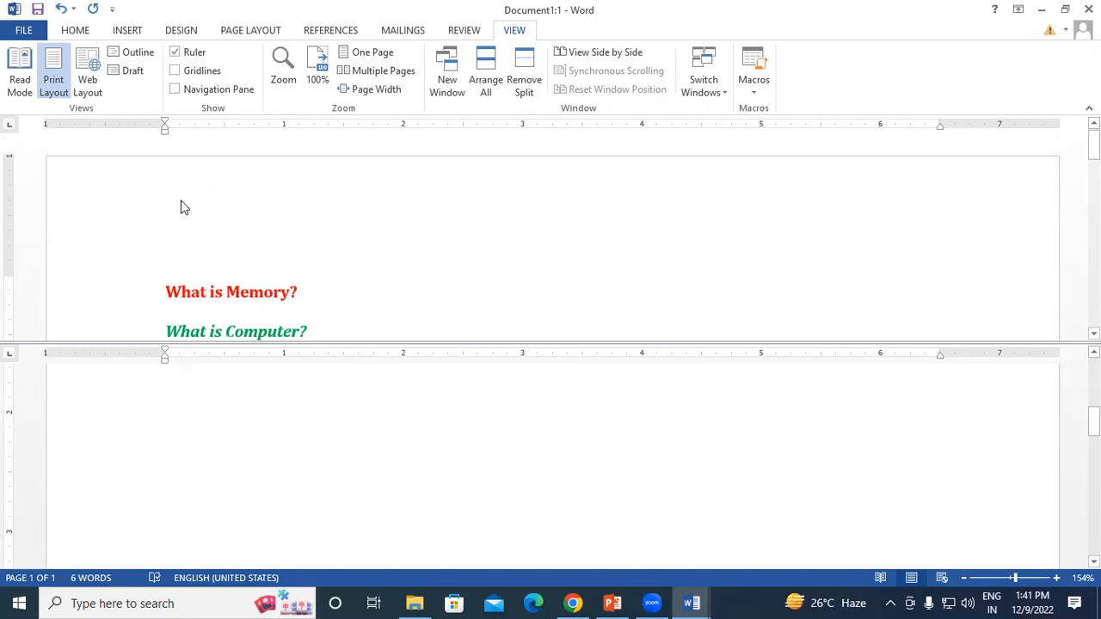
{"action": "scroll", "coordinate": [550, 464], "scroll_direction": "up", "scroll_amount": 7}
{"action": "scroll", "coordinate": [550, 465], "scroll_direction": "down", "scroll_amount": 7}
{"action": "scroll", "coordinate": [550, 464], "scroll_direction": "up", "scroll_amount": 7}
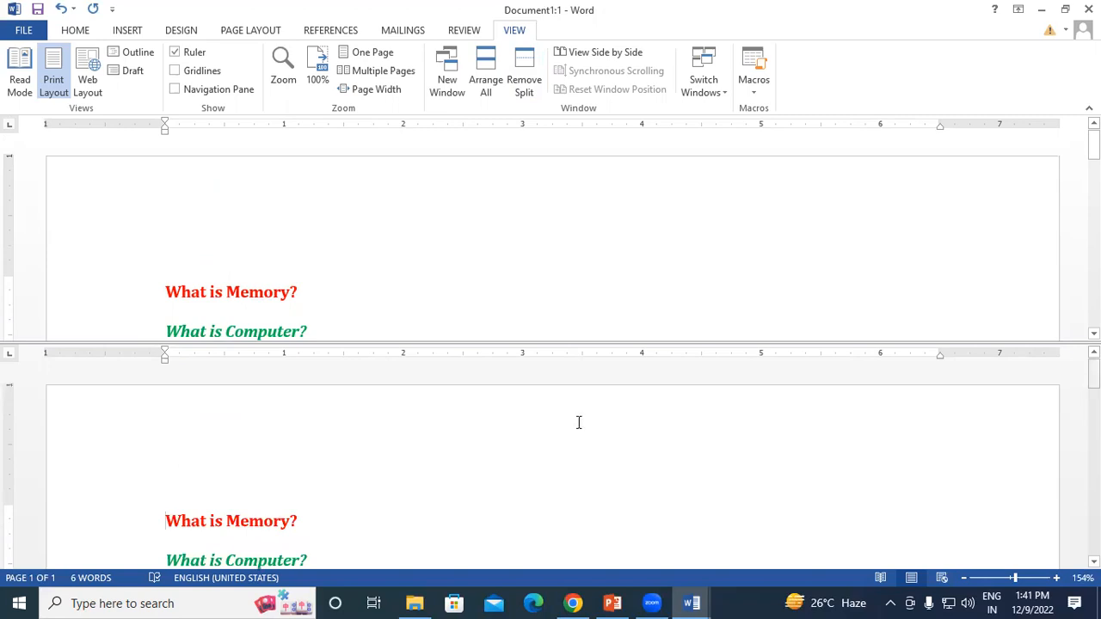
{"action": "left_click", "coordinate": [523, 78]}
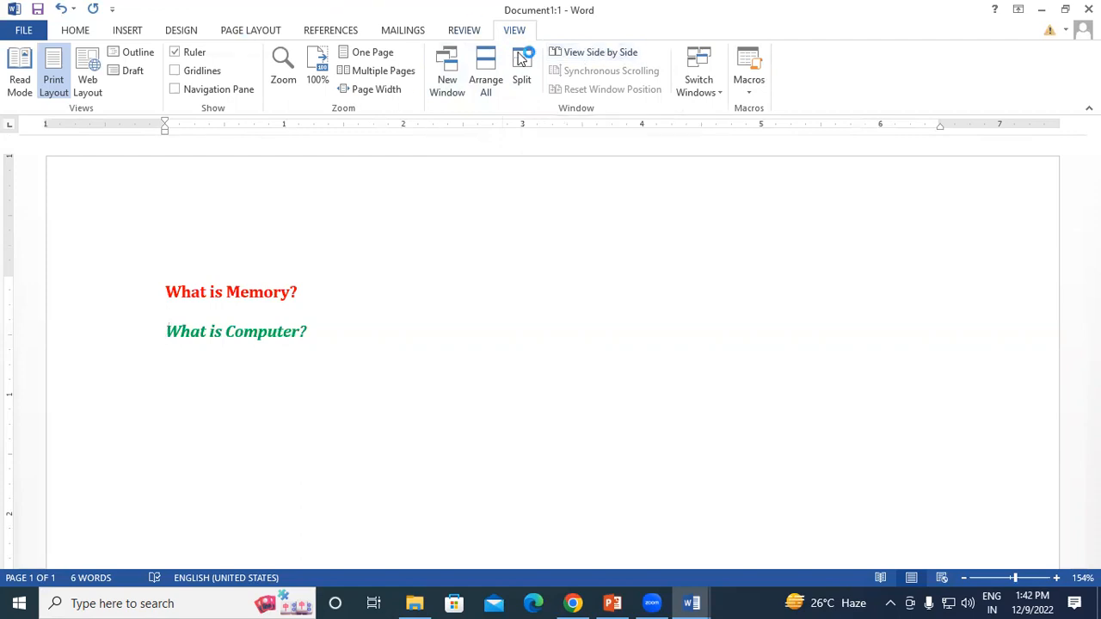
Step: View the Document1:1 and Document1:2 windows side by side and scroll each one down and back to the top
{"action": "left_click", "coordinate": [567, 52]}
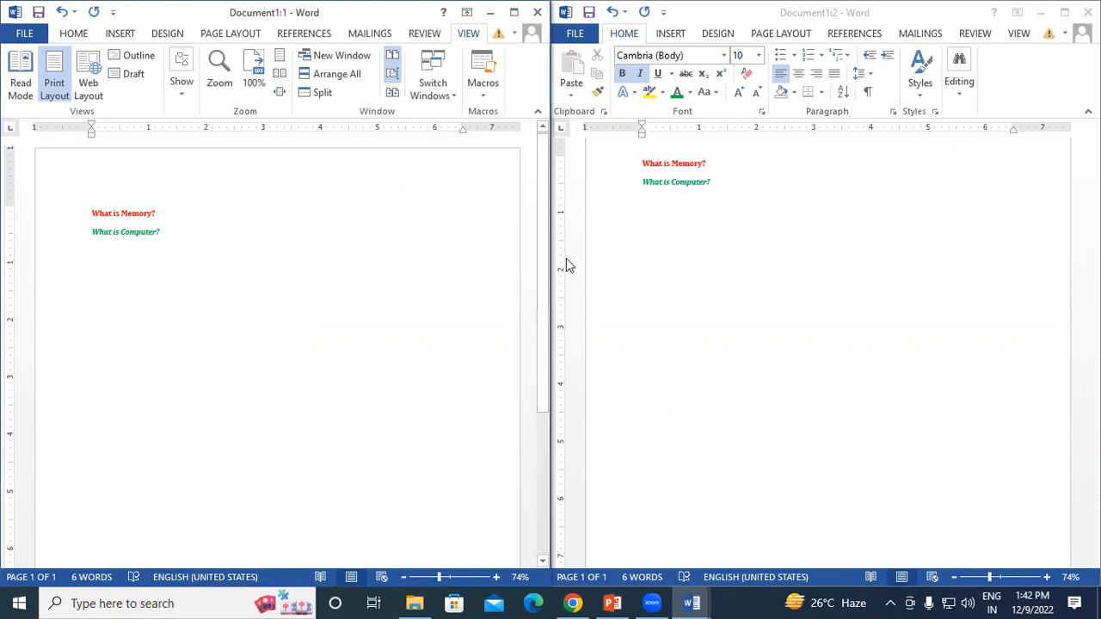
{"action": "scroll", "coordinate": [544, 253], "scroll_direction": "down", "scroll_amount": 5}
{"action": "left_click_drag", "start_coordinate": [542, 276], "coordinate": [547, 182]}
{"action": "left_click_drag", "start_coordinate": [1093, 275], "coordinate": [1093, 286]}
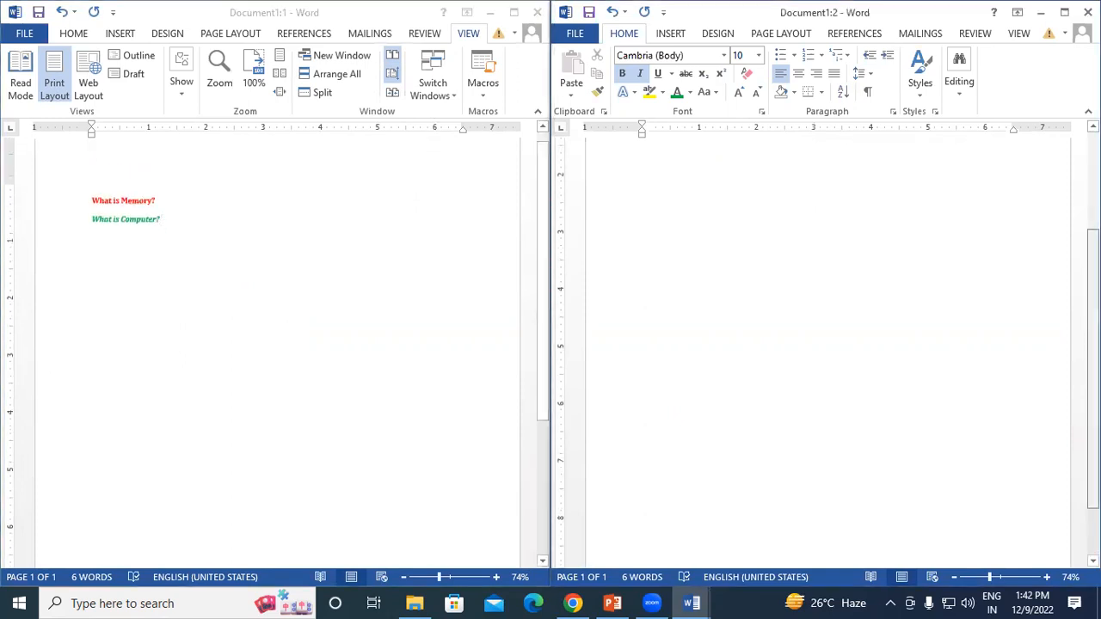
{"action": "scroll", "coordinate": [827, 344], "scroll_direction": "down", "scroll_amount": 3}
{"action": "scroll", "coordinate": [835, 283], "scroll_direction": "up", "scroll_amount": 3}
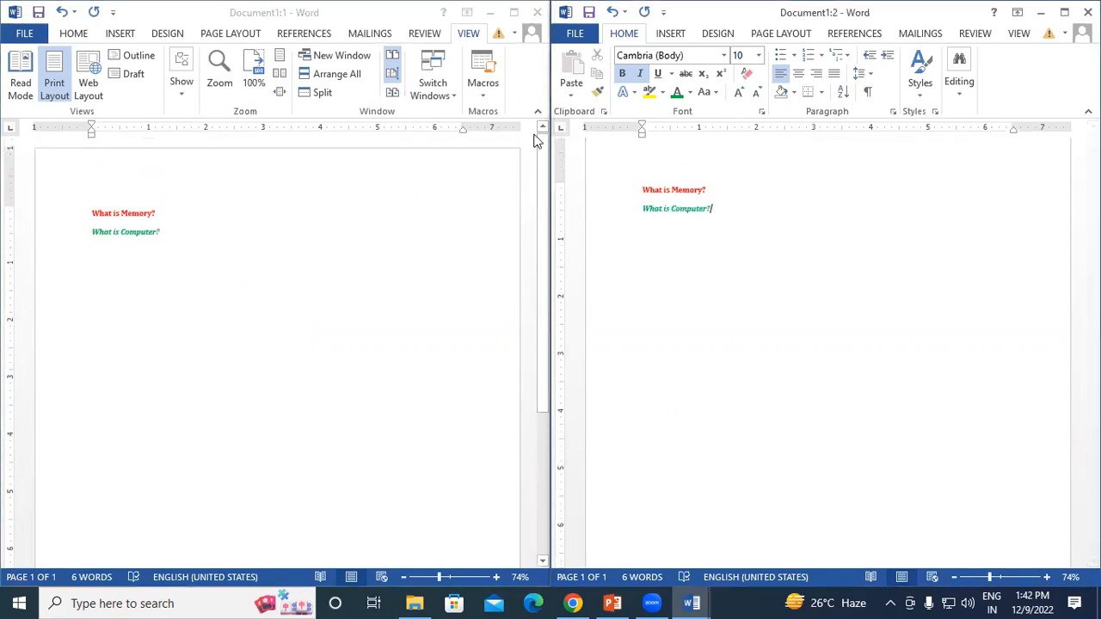
{"action": "left_click", "coordinate": [538, 249]}
{"action": "left_click_drag", "start_coordinate": [539, 249], "coordinate": [559, 152]}
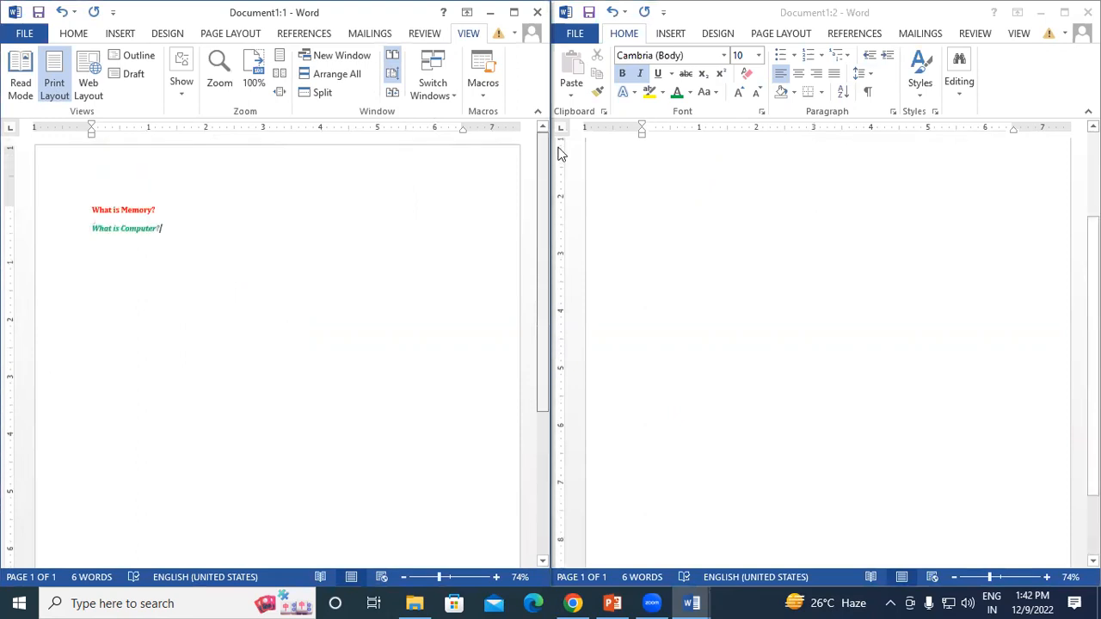
{"action": "left_click_drag", "start_coordinate": [1093, 292], "coordinate": [1093, 206]}
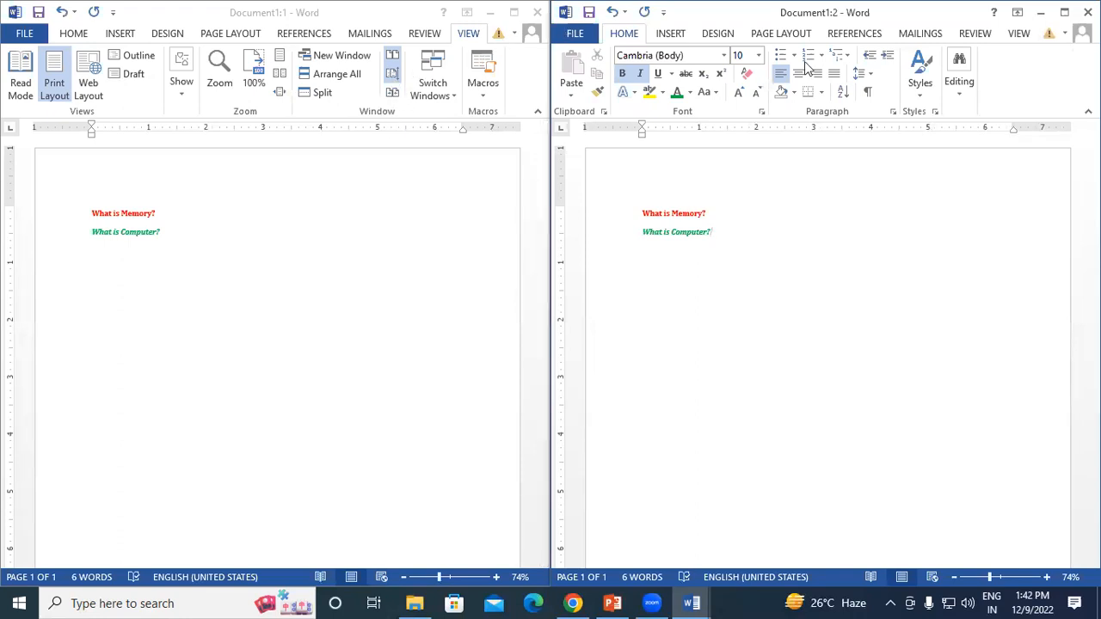
Step: Turn off Synchronous Scrolling and scroll the side-by-side windows independently
{"action": "left_click", "coordinate": [393, 76]}
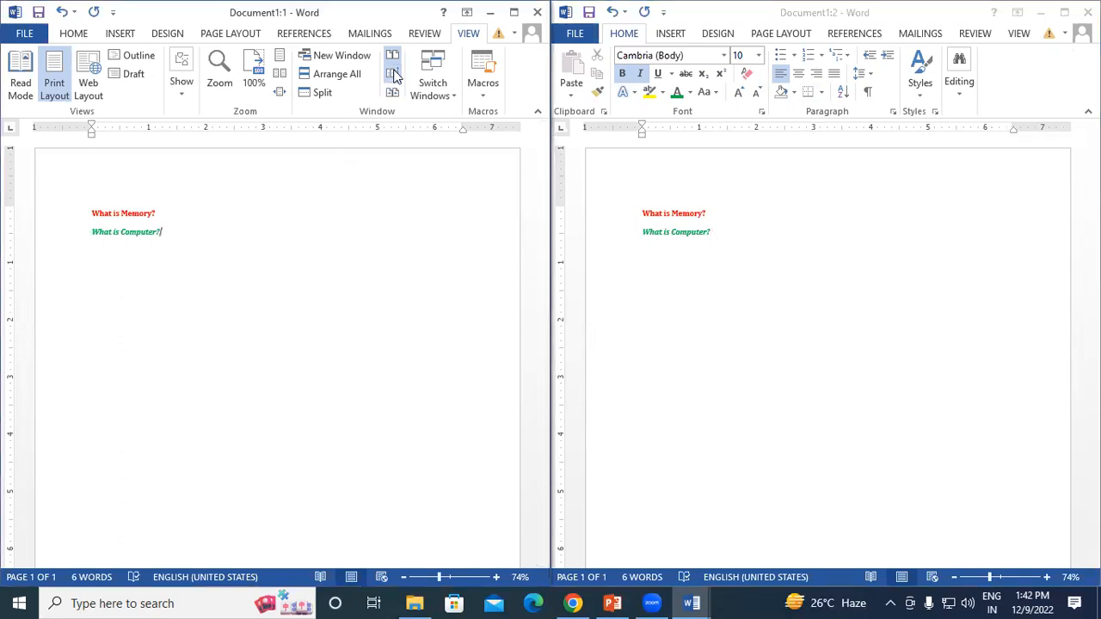
{"action": "left_click_drag", "start_coordinate": [542, 225], "coordinate": [547, 146]}
{"action": "left_click", "coordinate": [1061, 320]}
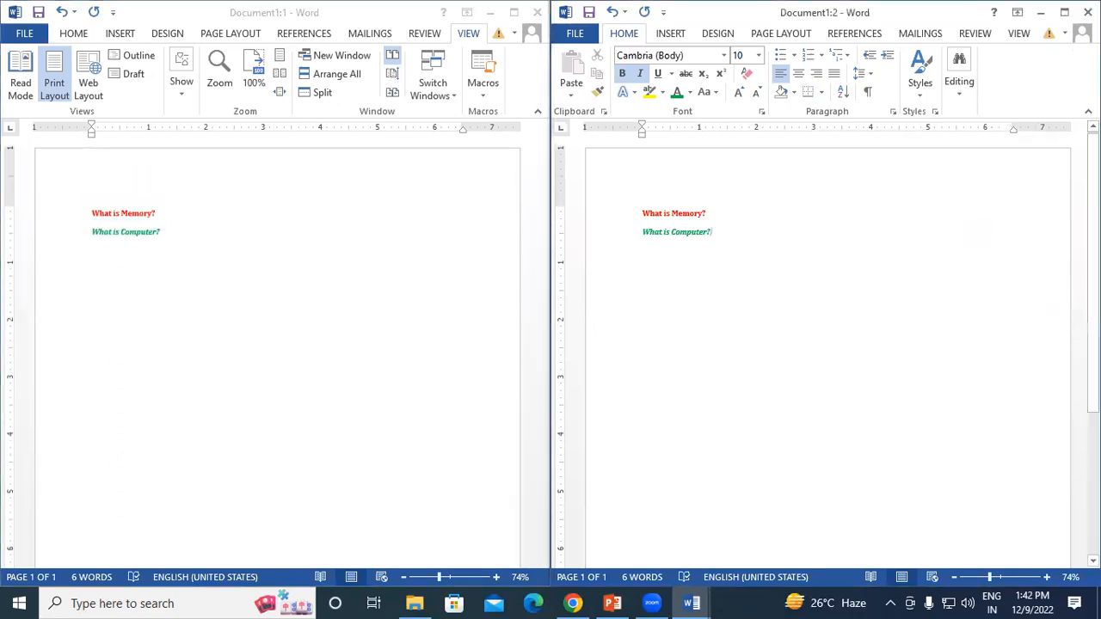
{"action": "mouse_move", "coordinate": [1100, 318]}
{"action": "left_mouse_down"}
{"action": "mouse_move", "coordinate": [1092, 461]}
{"action": "mouse_move", "coordinate": [1092, 315]}
{"action": "left_mouse_up"}
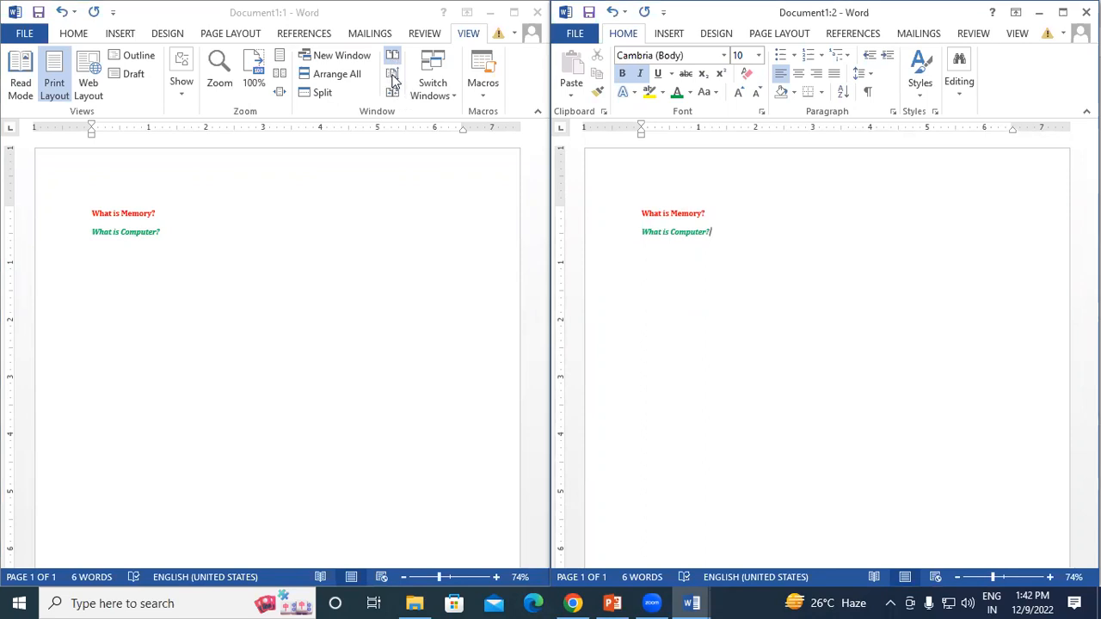
{"action": "left_click", "coordinate": [392, 76]}
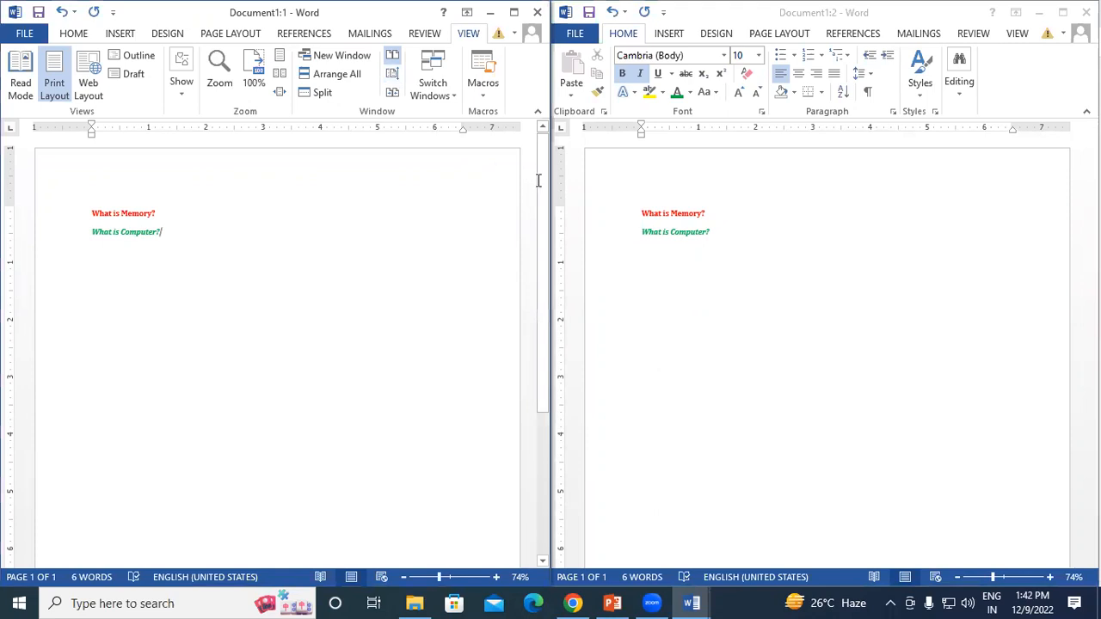
{"action": "scroll", "coordinate": [540, 258], "scroll_direction": "down", "scroll_amount": 3}
{"action": "scroll", "coordinate": [538, 287], "scroll_direction": "up", "scroll_amount": 3}
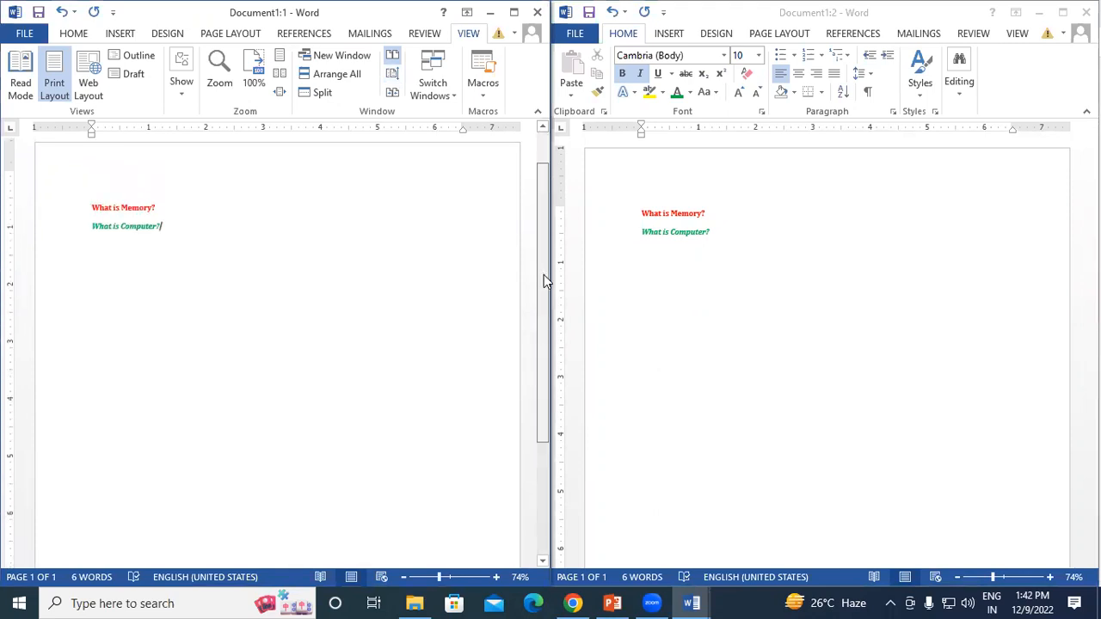
Step: Turn Synchronous Scrolling on, scroll both windows together, and turn it off again to compare the scrolling
{"action": "left_click", "coordinate": [392, 76]}
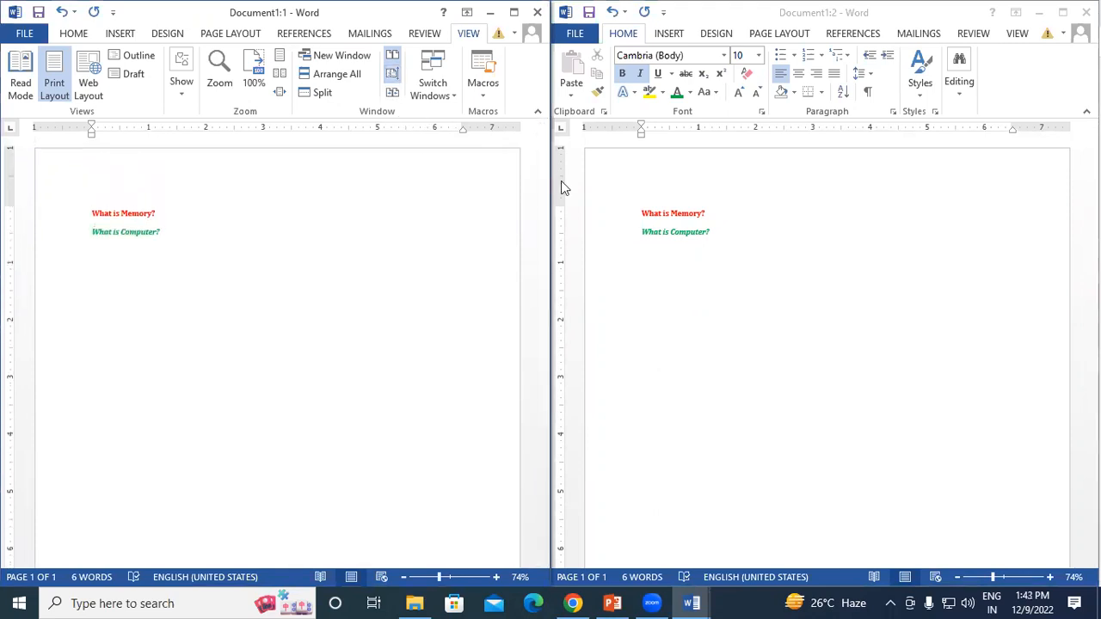
{"action": "scroll", "coordinate": [544, 249], "scroll_direction": "down", "scroll_amount": 3}
{"action": "scroll", "coordinate": [543, 250], "scroll_direction": "up", "scroll_amount": 3}
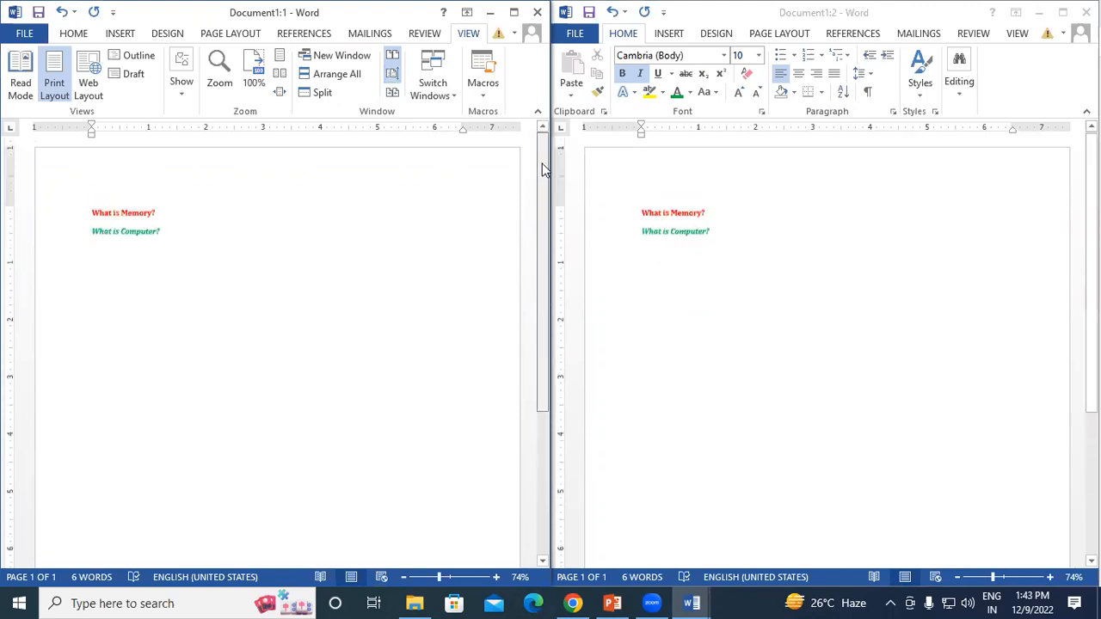
{"action": "left_click", "coordinate": [392, 77]}
{"action": "scroll", "coordinate": [541, 201], "scroll_direction": "down", "scroll_amount": 3}
{"action": "scroll", "coordinate": [540, 200], "scroll_direction": "up", "scroll_amount": 3}
Step: Maximize Document1:1, restore the side-by-side layout with Reset Window Position, and maximize Document1:1 again
{"action": "left_click", "coordinate": [513, 12]}
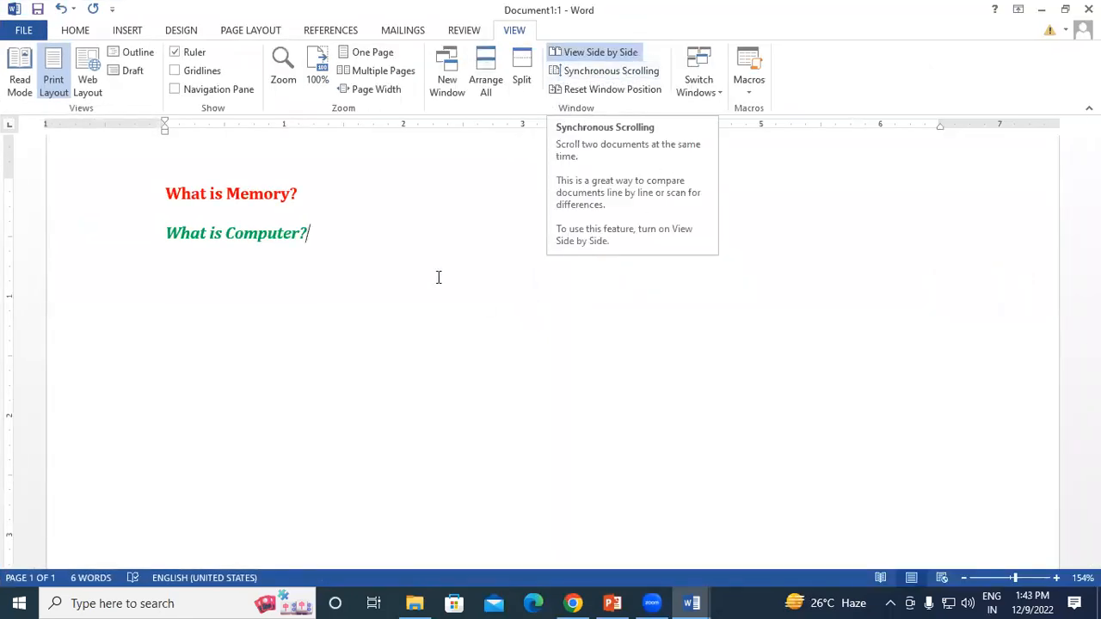
{"action": "left_click", "coordinate": [612, 91]}
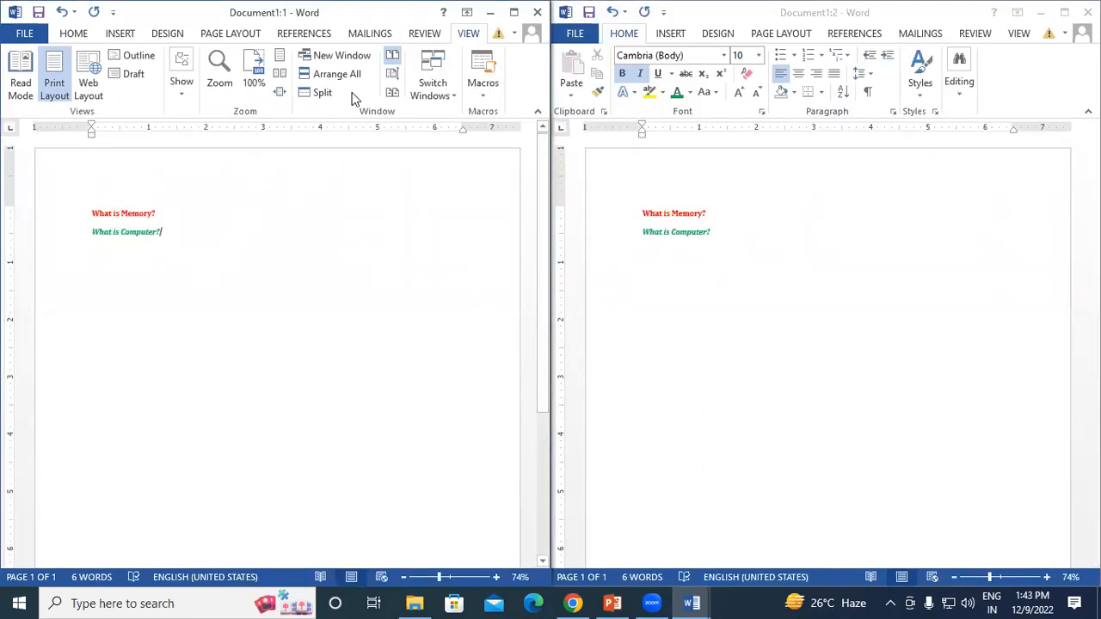
{"action": "left_click", "coordinate": [513, 12]}
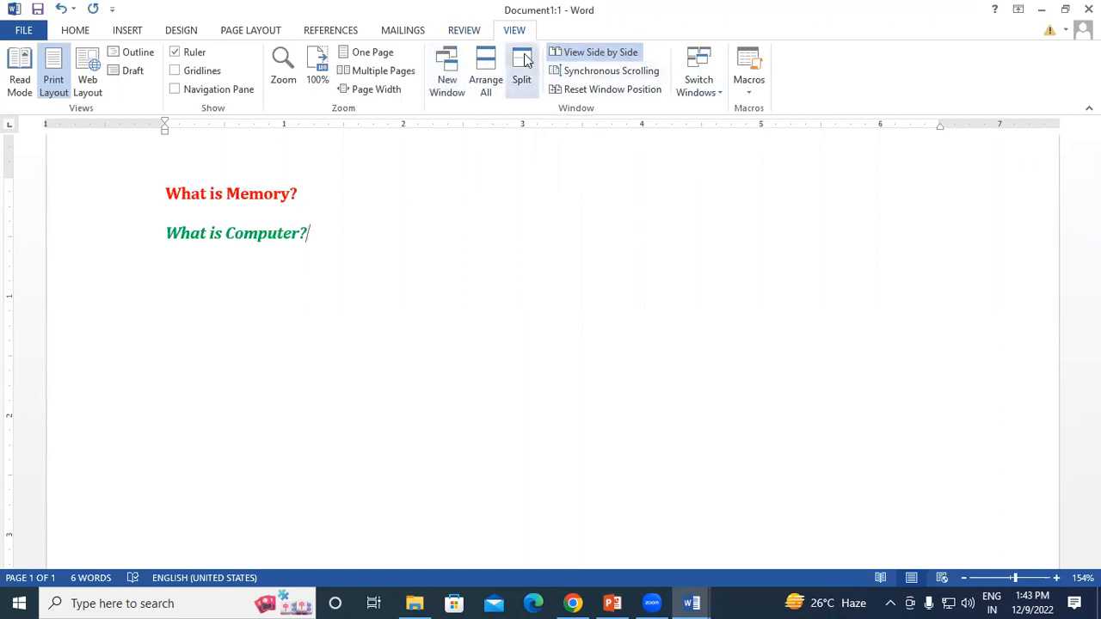
Step: Close the maximized Document1:1 window and bring up the remaining Document1 window
{"action": "left_click", "coordinate": [602, 52]}
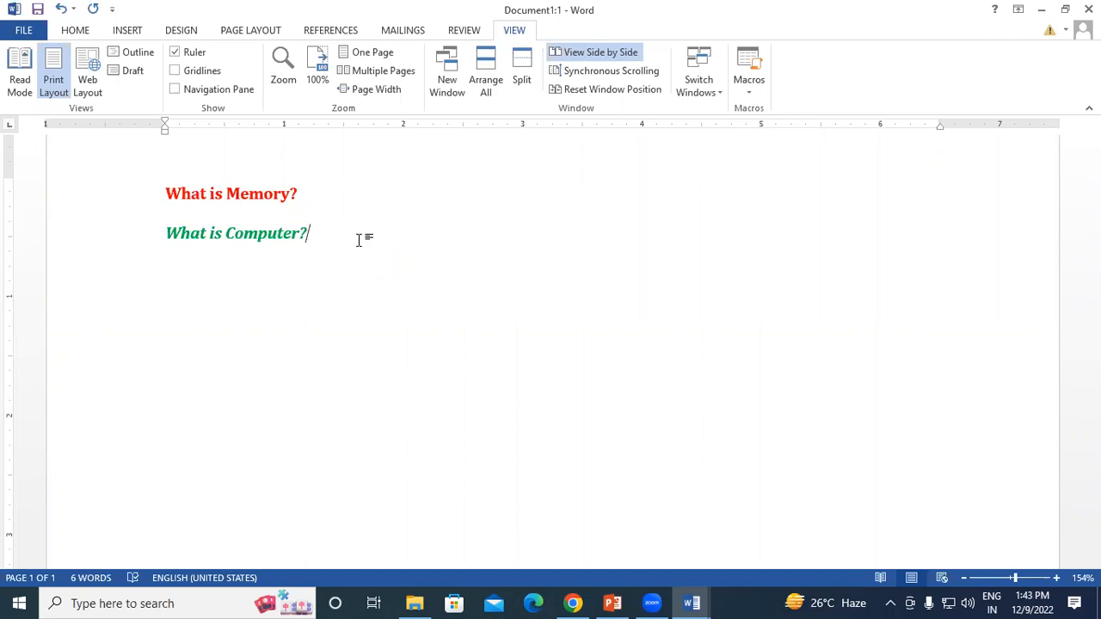
{"action": "left_click", "coordinate": [1089, 10]}
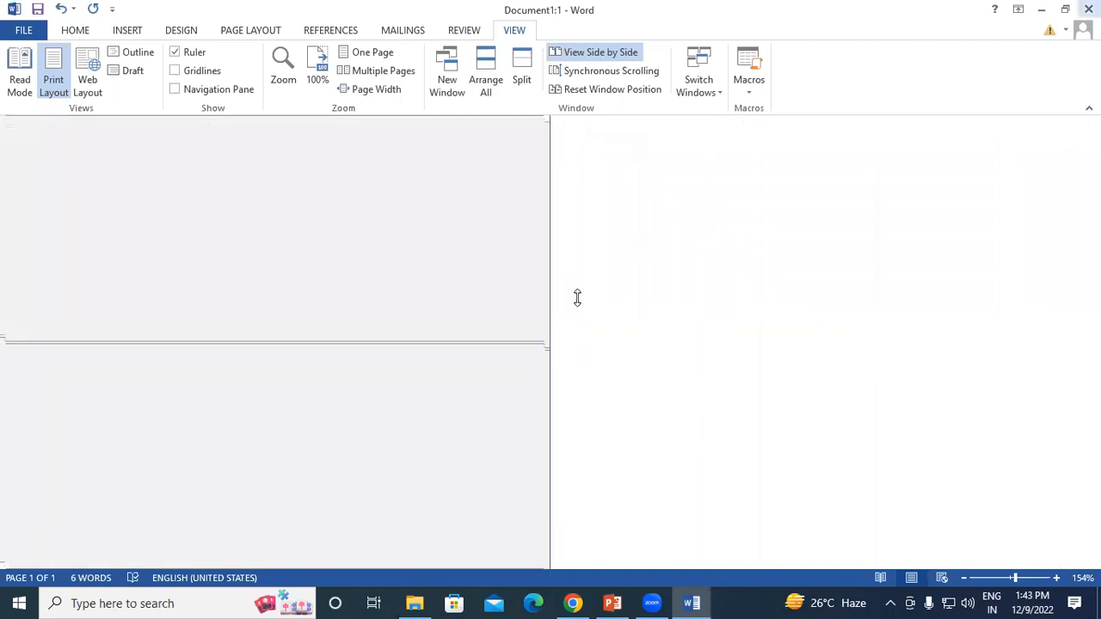
{"action": "left_click", "coordinate": [695, 602]}
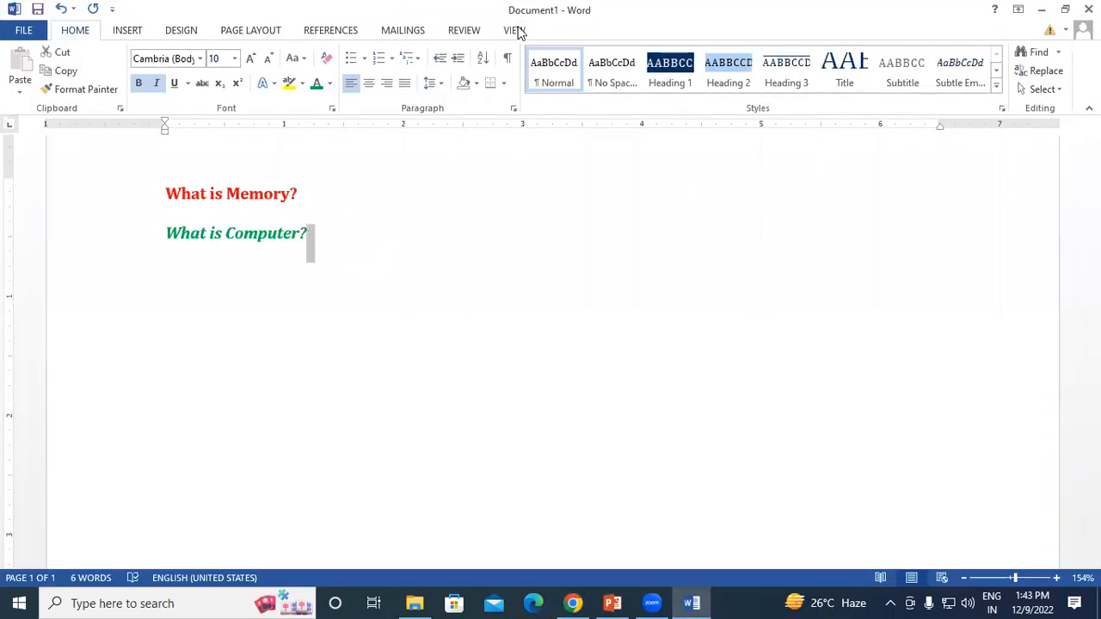
Step: Open a new window of Document1 and place the cursor below the "What is Computer?" line
{"action": "left_click", "coordinate": [516, 29]}
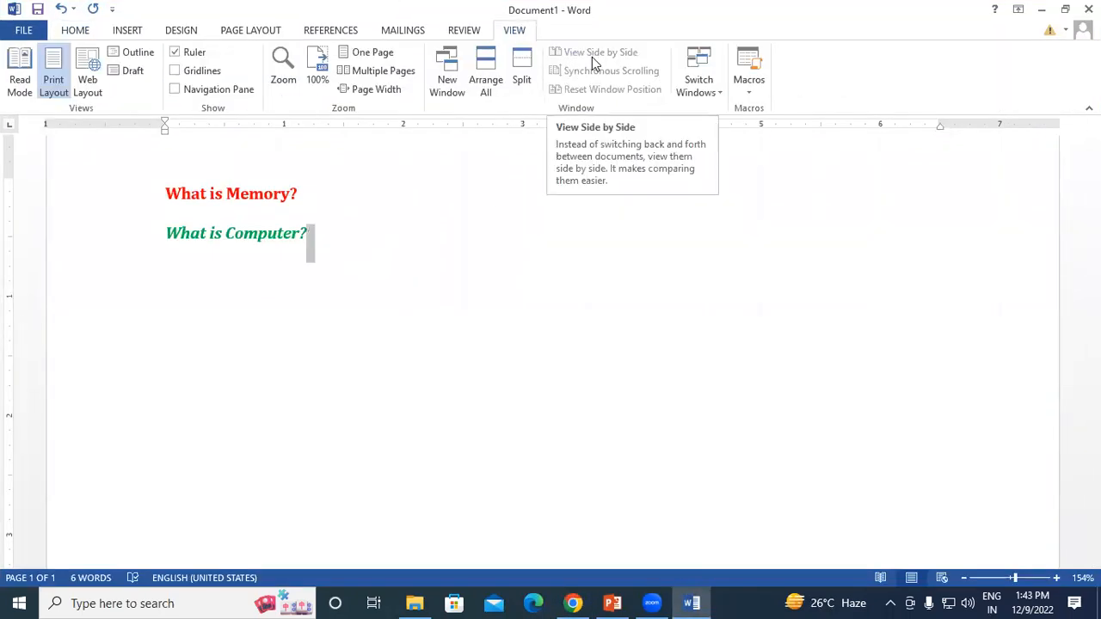
{"action": "left_click", "coordinate": [446, 62]}
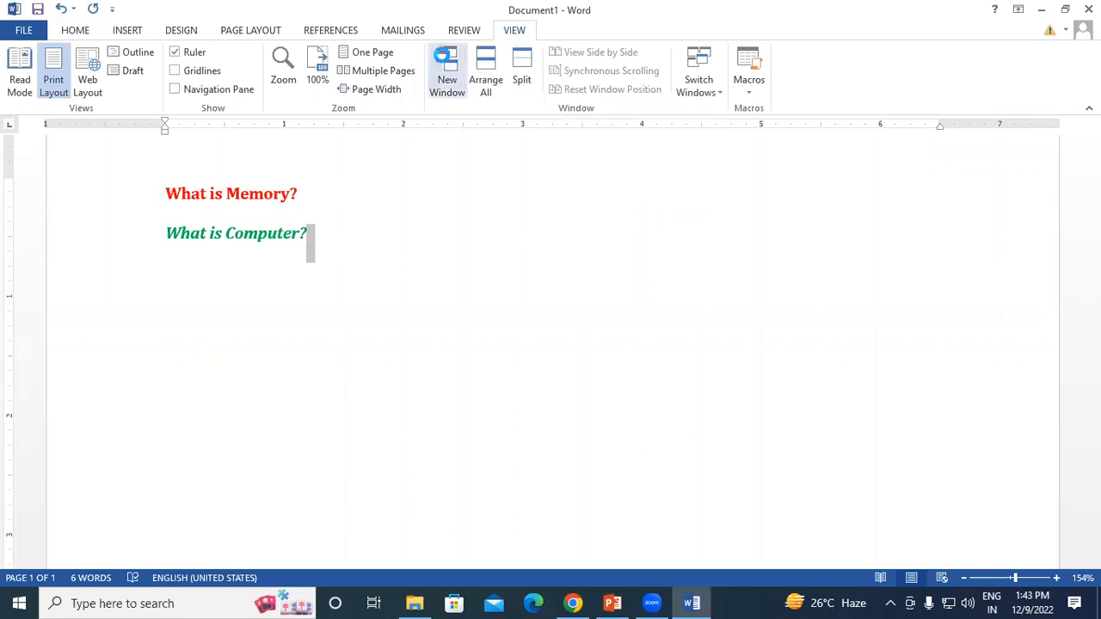
{"action": "left_click", "coordinate": [520, 33]}
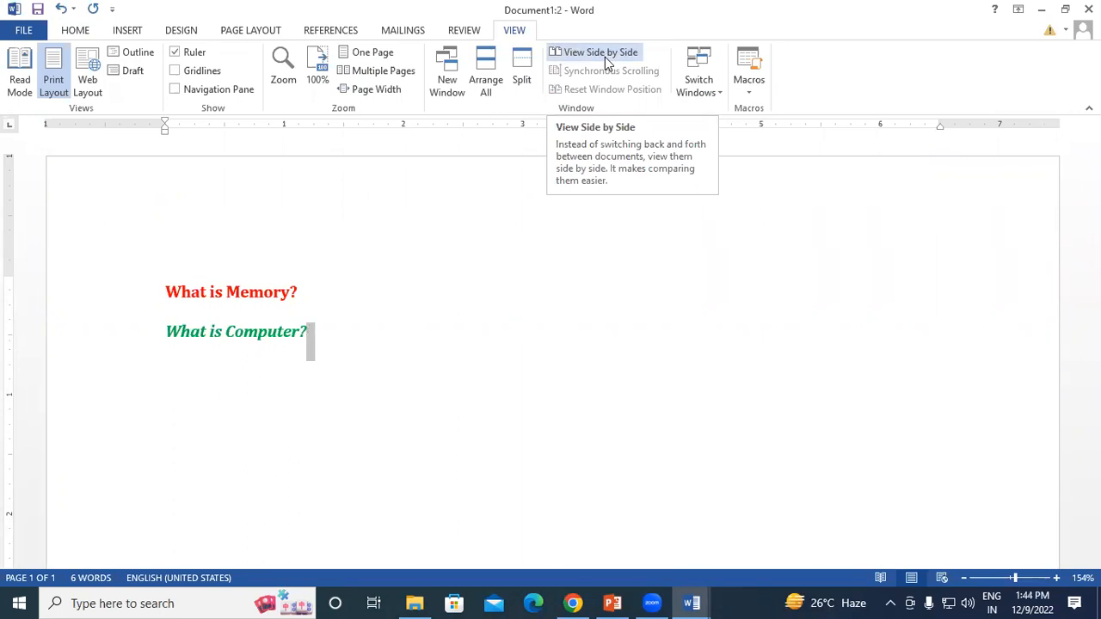
{"action": "left_click", "coordinate": [392, 351]}
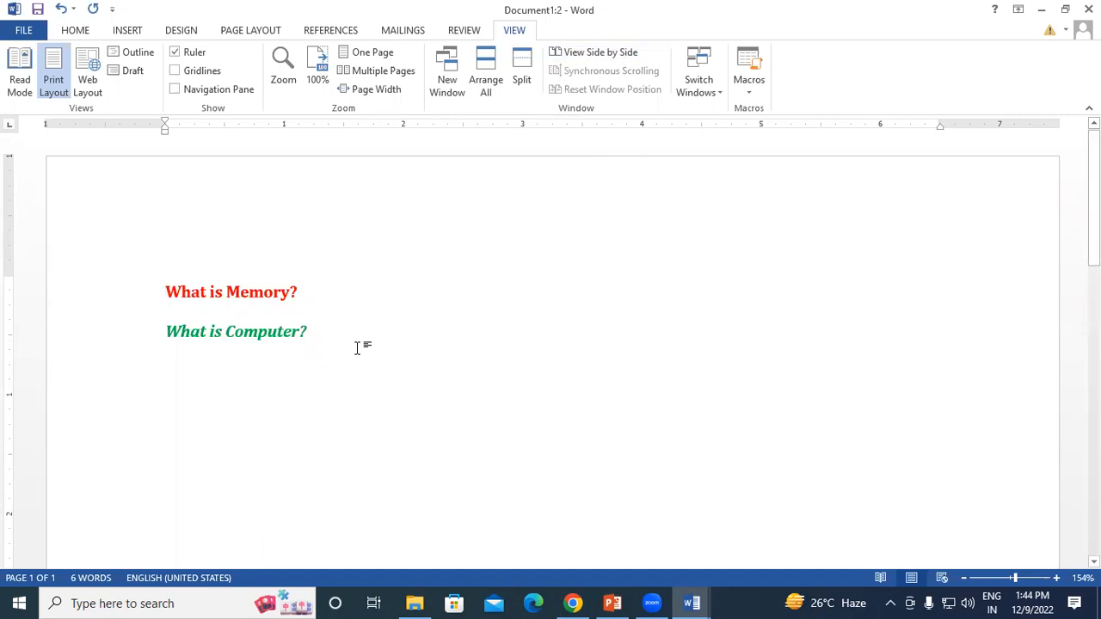
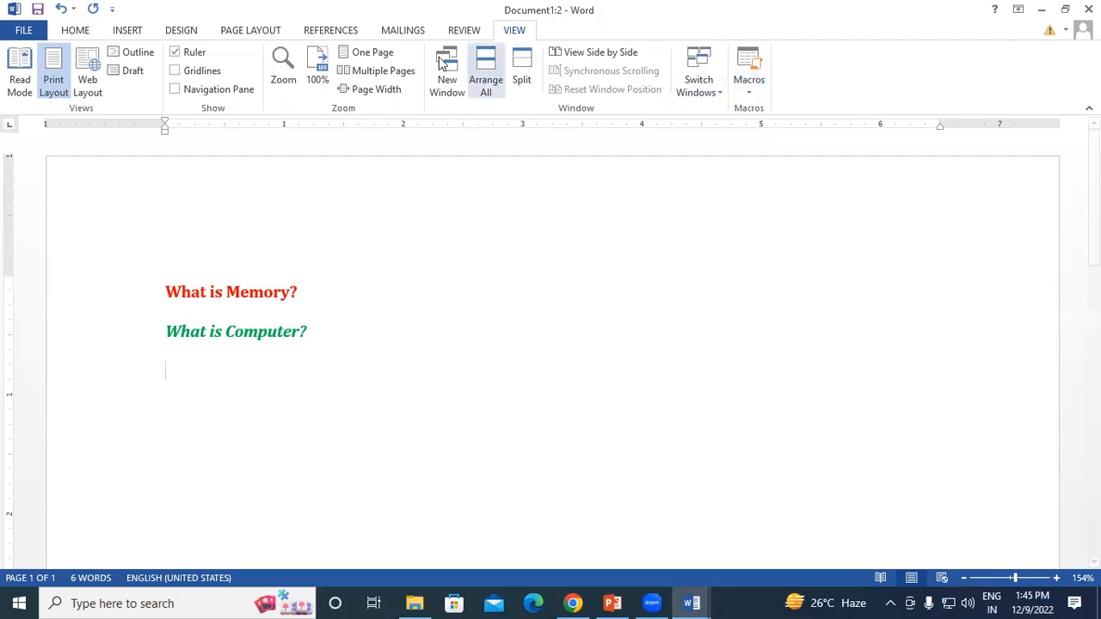
Step: Fill a new blank document with sample text using =rand(), and create another blank document
{"action": "left_click", "coordinate": [332, 346]}
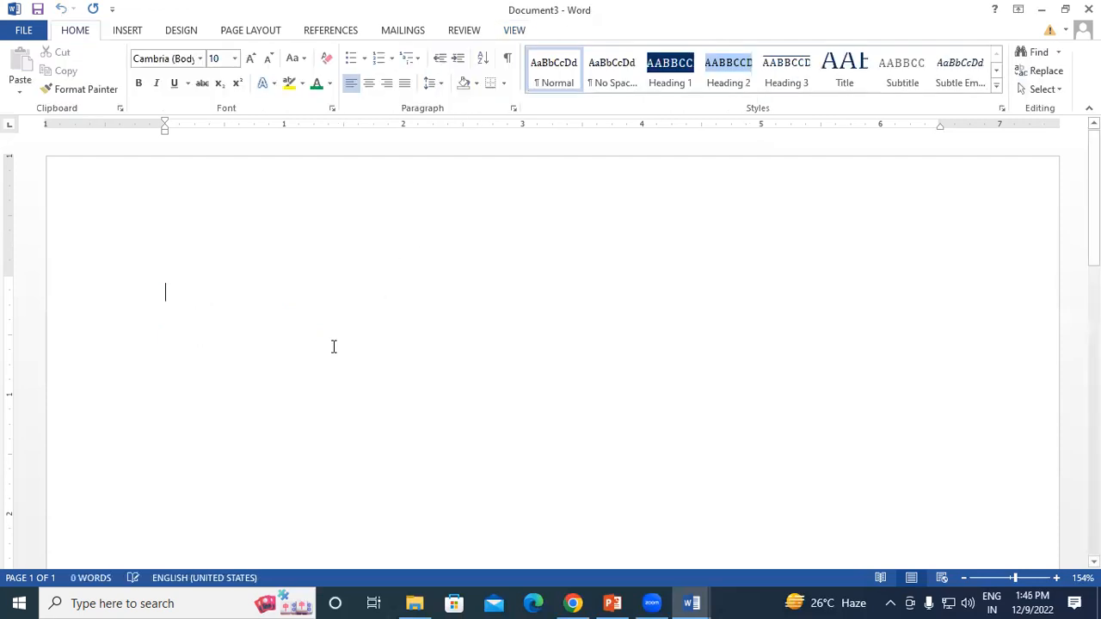
{"action": "type", "text": "=r"}
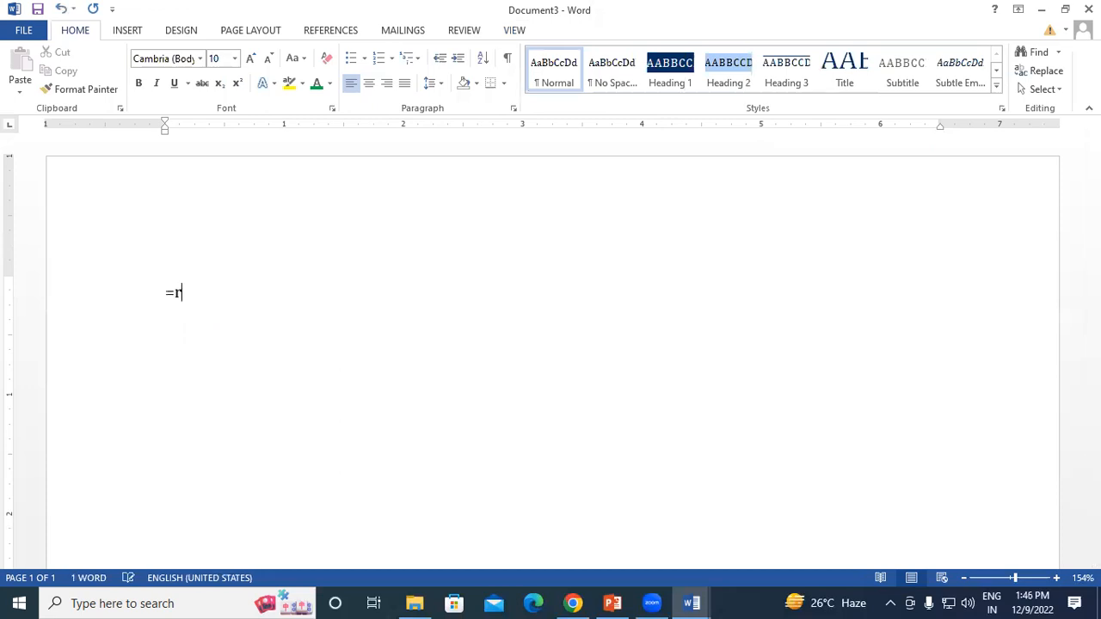
{"action": "type", "text": "and()"}
{"action": "key", "text": "Return"}
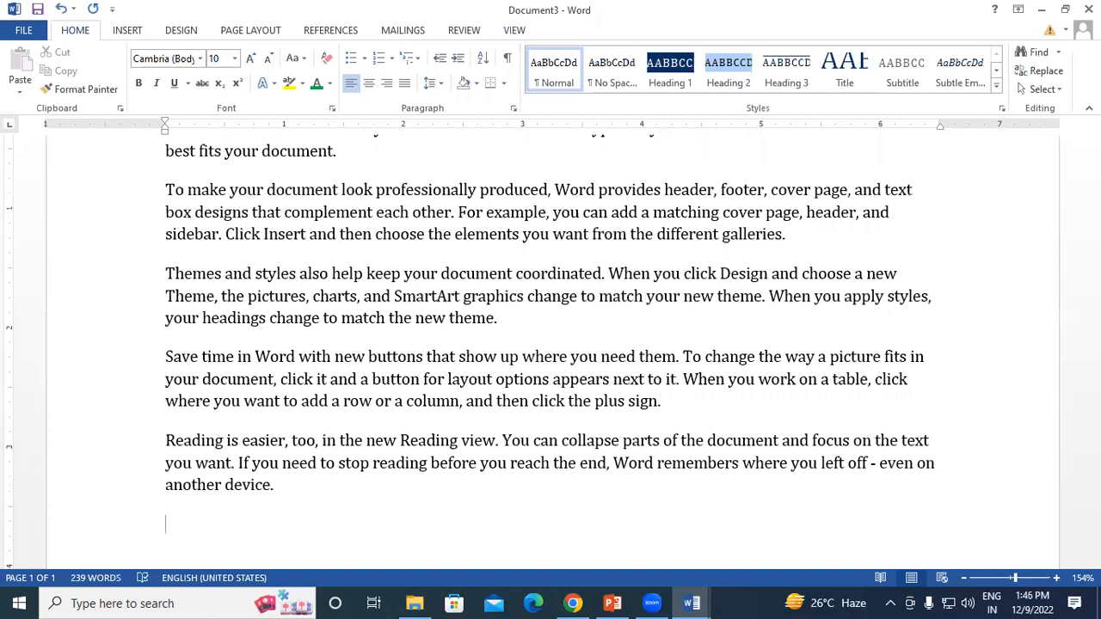
{"action": "key", "text": "ctrl+n"}
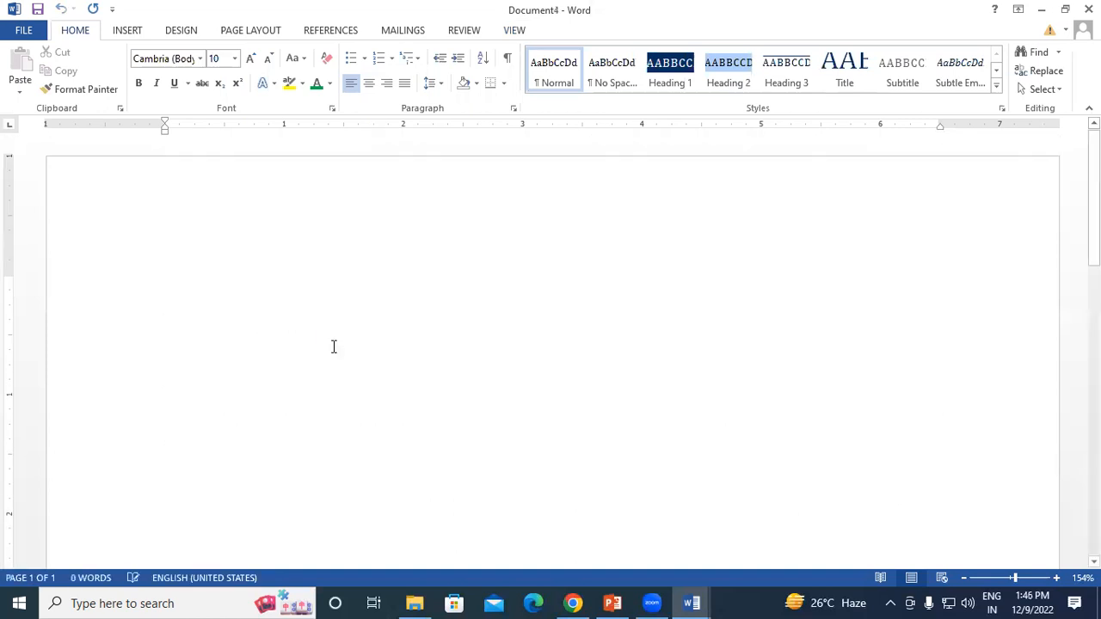
{"action": "left_click", "coordinate": [523, 33]}
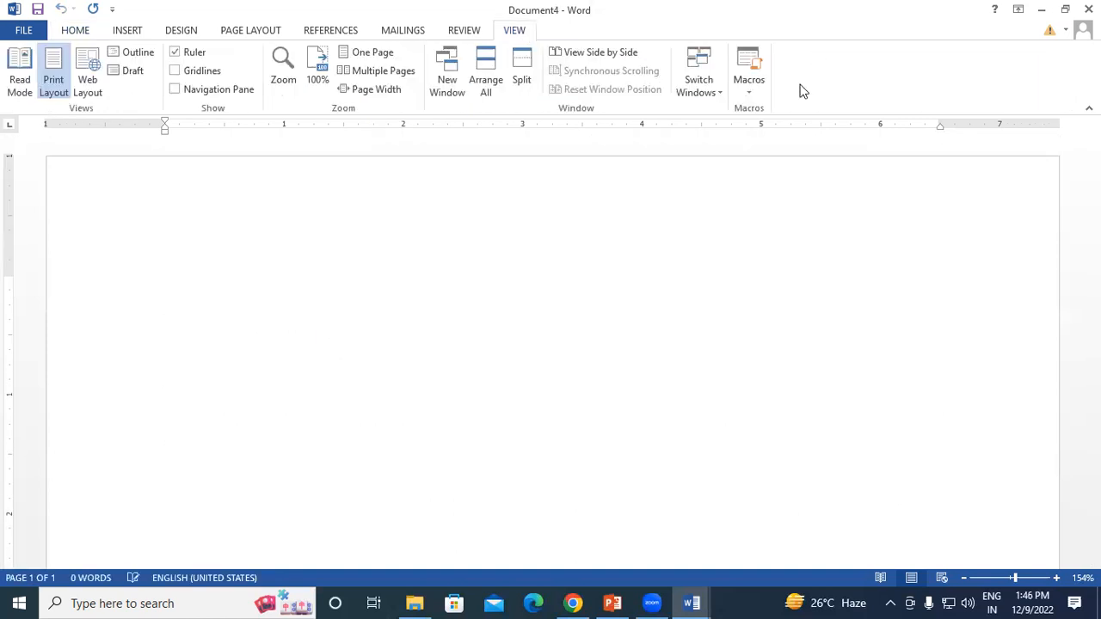
Step: Use Switch Windows to go through Document1:1 and Document4, ending on Document3
{"action": "left_click", "coordinate": [699, 86]}
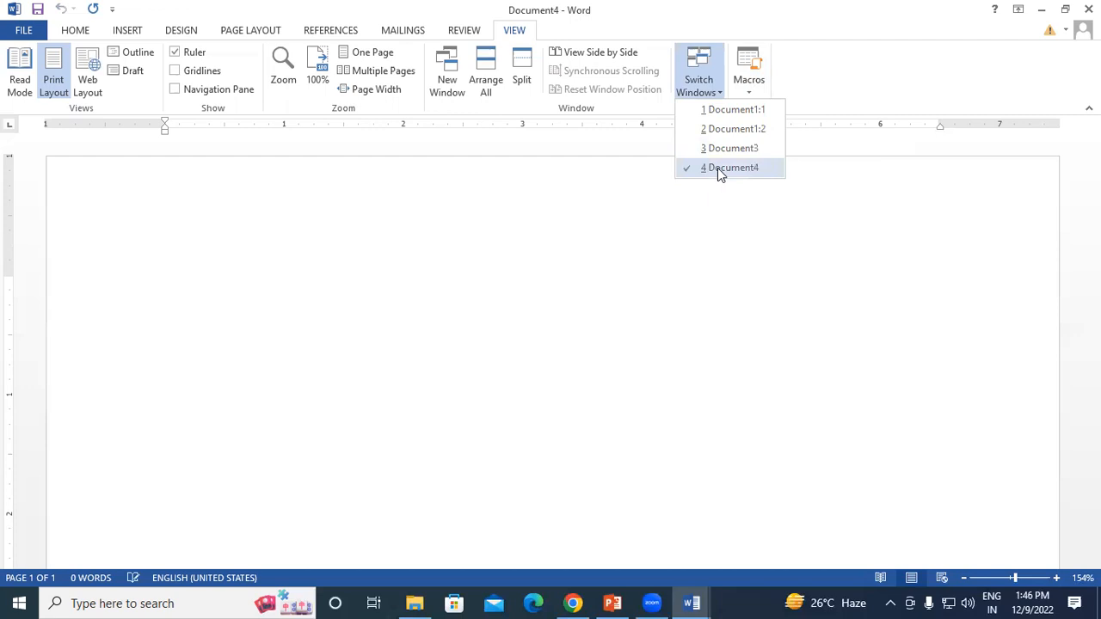
{"action": "left_click", "coordinate": [746, 112]}
{"action": "left_click", "coordinate": [698, 86]}
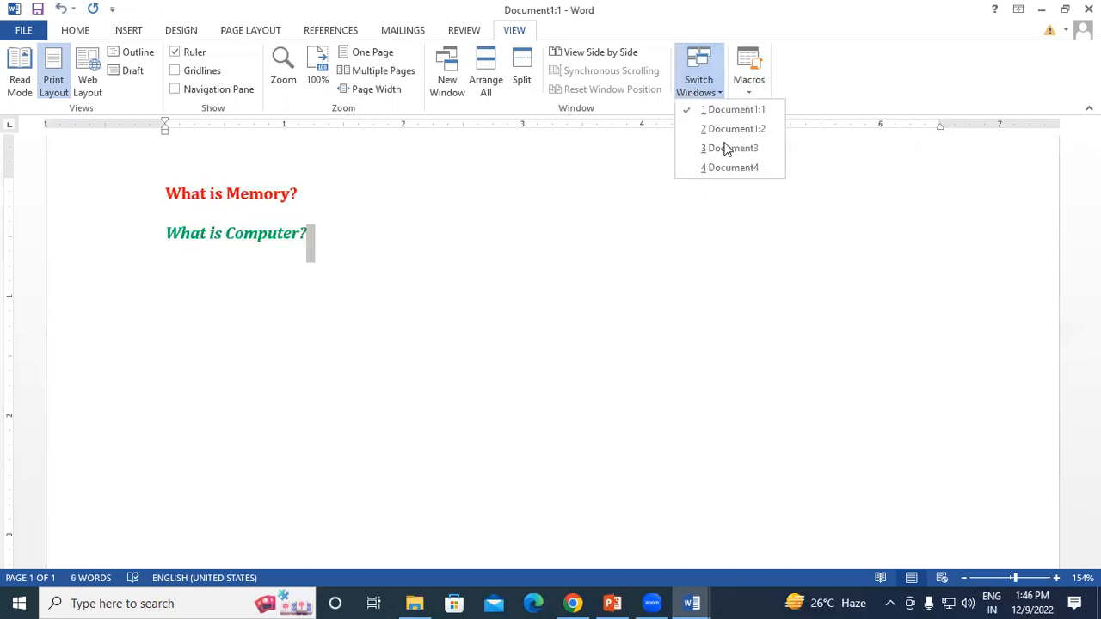
{"action": "left_click", "coordinate": [738, 165]}
{"action": "left_click", "coordinate": [699, 93]}
{"action": "left_click", "coordinate": [721, 148]}
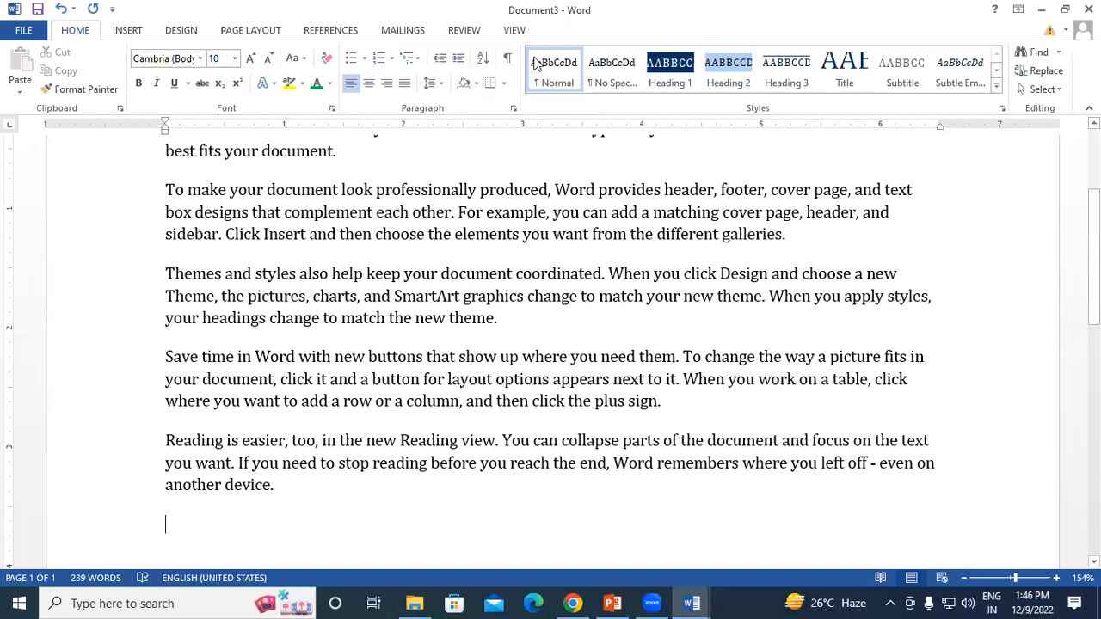
Step: Show all open windows together with Arrange All, activate each one in turn, and maximize Document3
{"action": "left_click", "coordinate": [507, 32]}
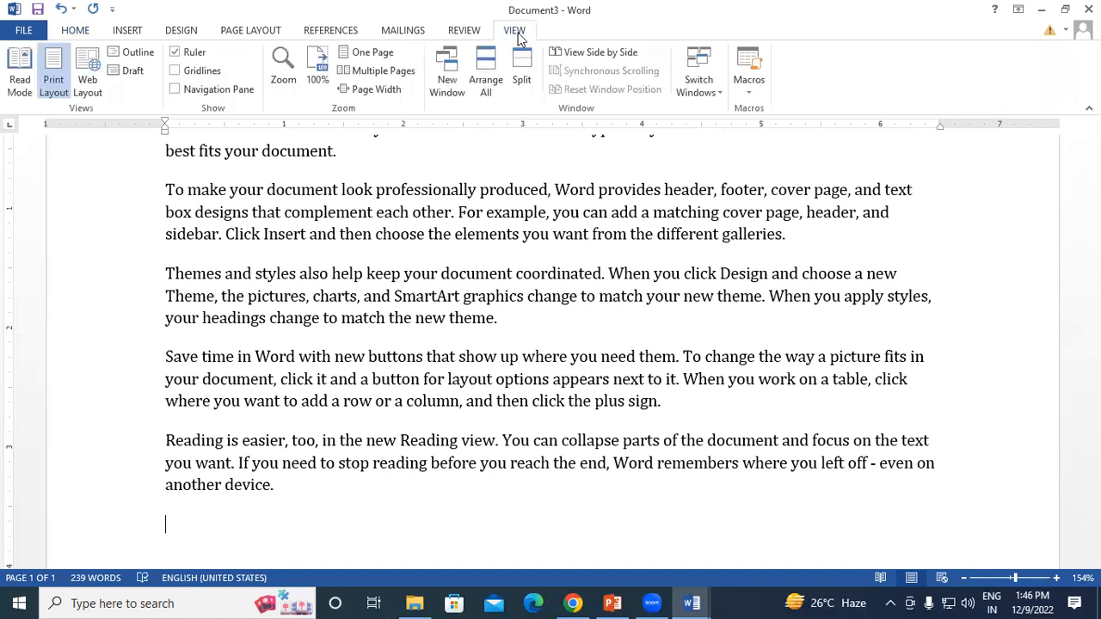
{"action": "left_click", "coordinate": [485, 76]}
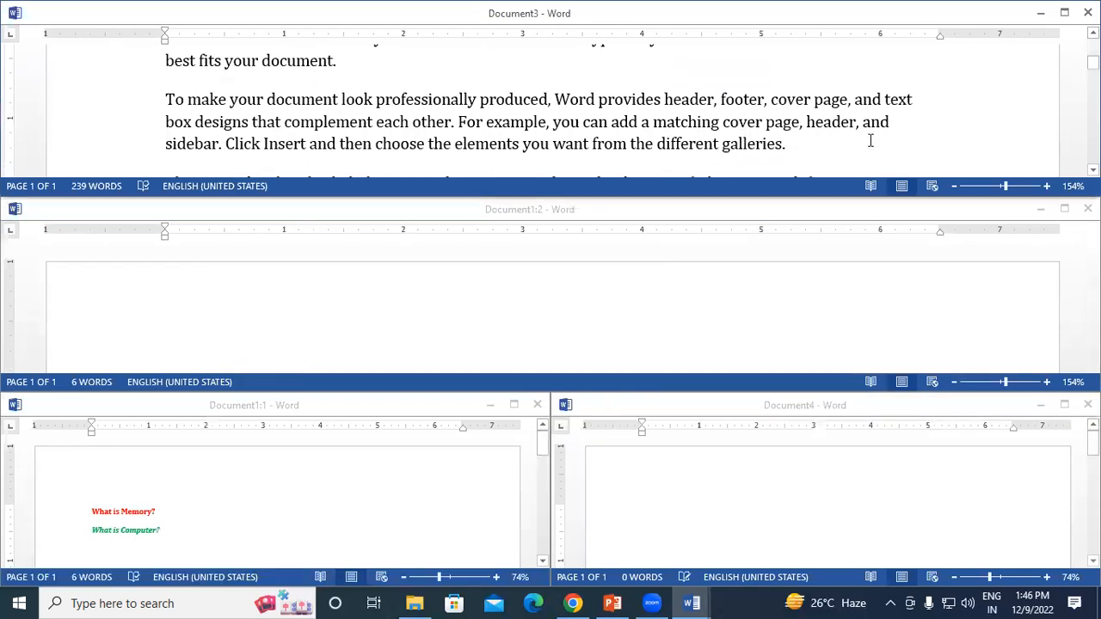
{"action": "left_click", "coordinate": [475, 121]}
{"action": "left_click", "coordinate": [317, 301]}
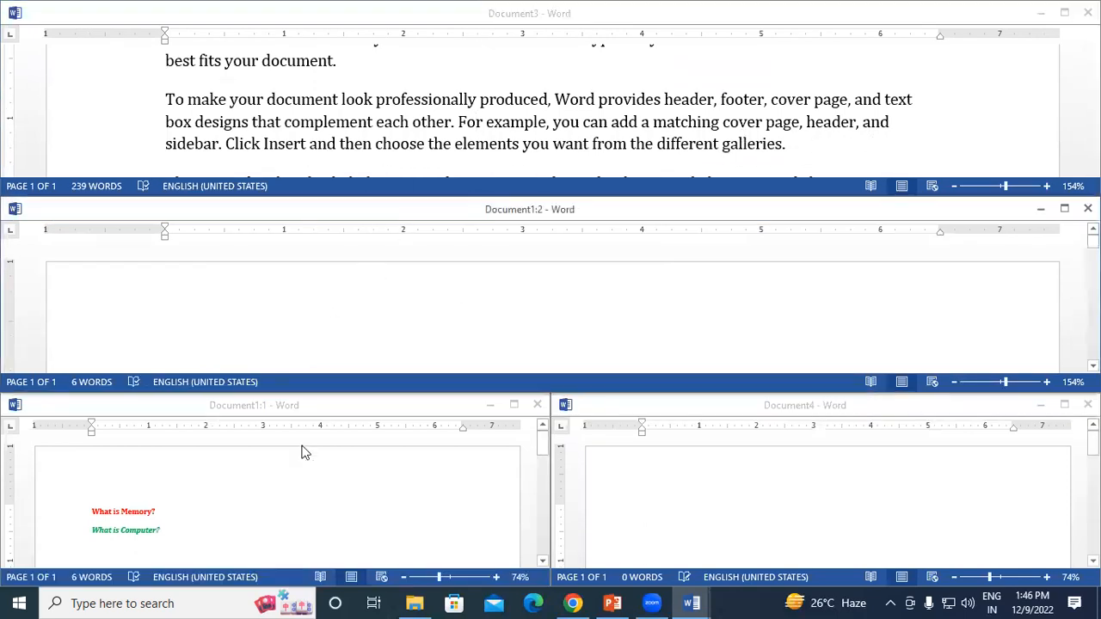
{"action": "left_click", "coordinate": [366, 501]}
{"action": "left_click", "coordinate": [727, 503]}
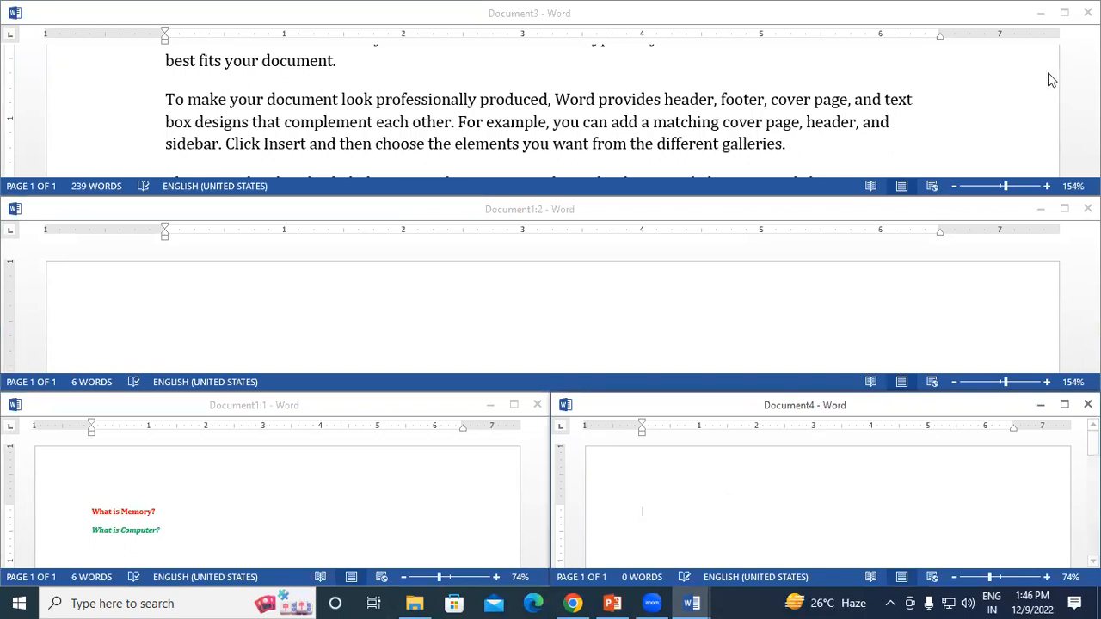
{"action": "left_click", "coordinate": [1064, 13]}
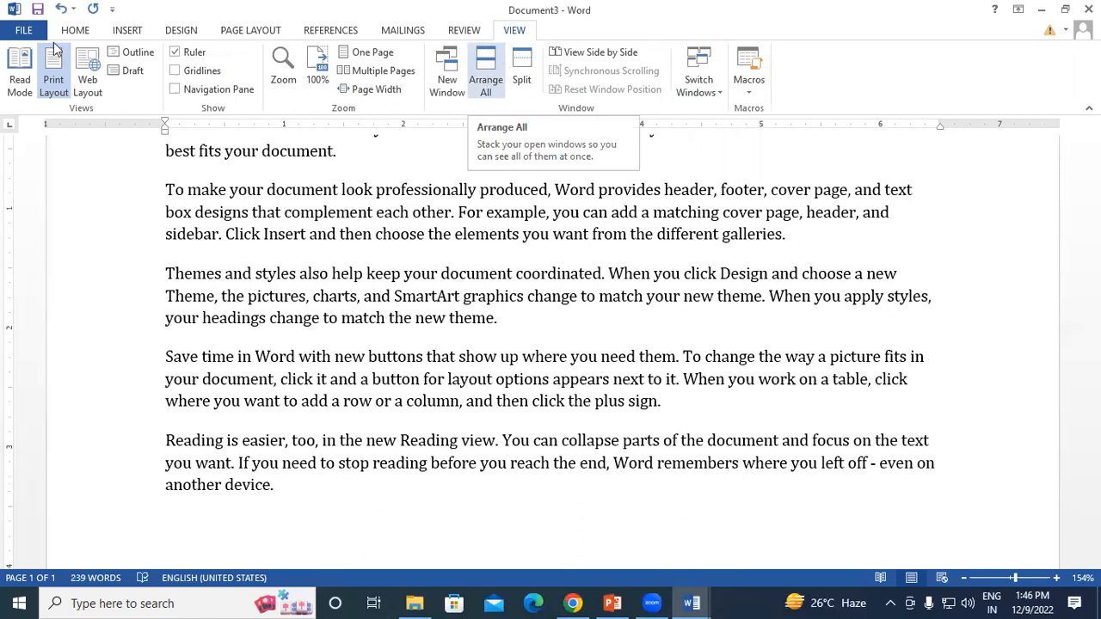
Step: Repeat Arrange All from Document3, activate the tiled Document1 and Document4 windows, and maximize Document3 again
{"action": "left_click", "coordinate": [499, 67]}
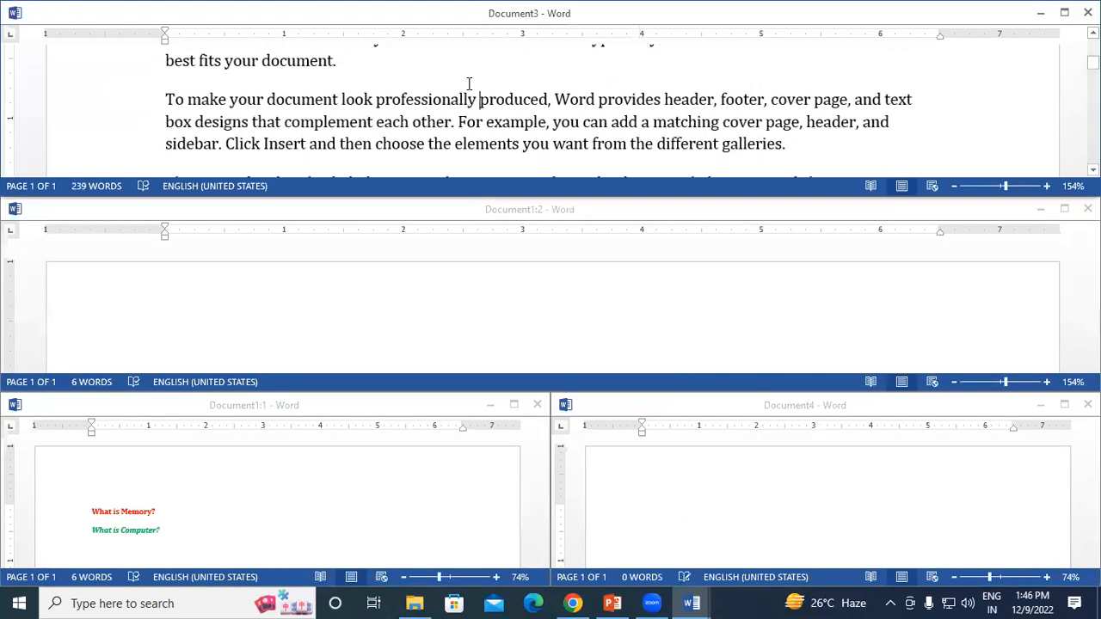
{"action": "left_click", "coordinate": [342, 289]}
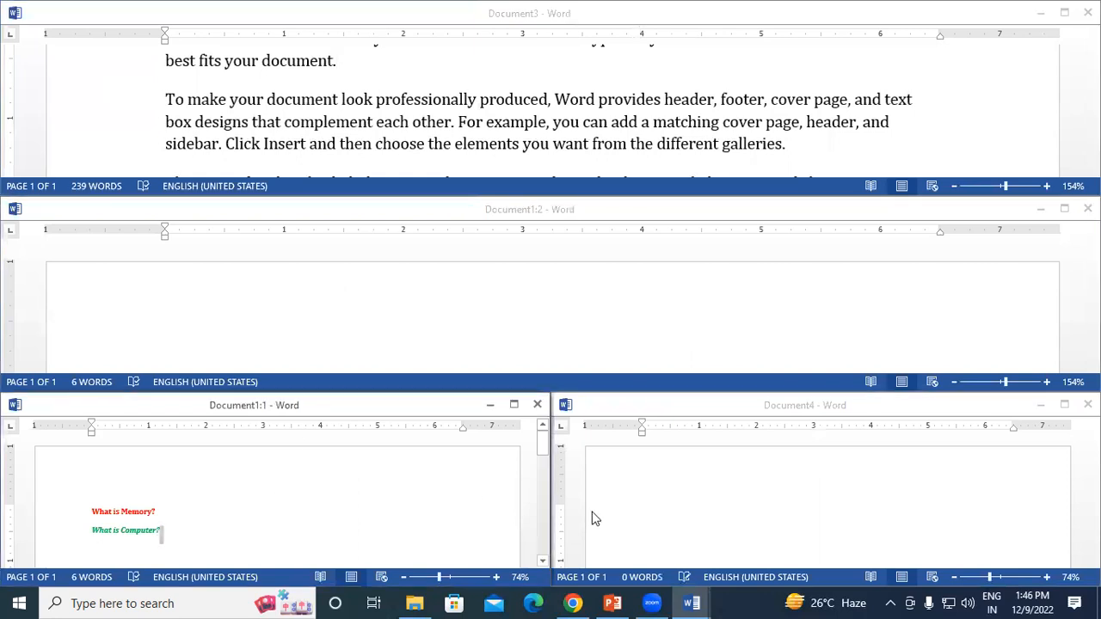
{"action": "left_click", "coordinate": [749, 507]}
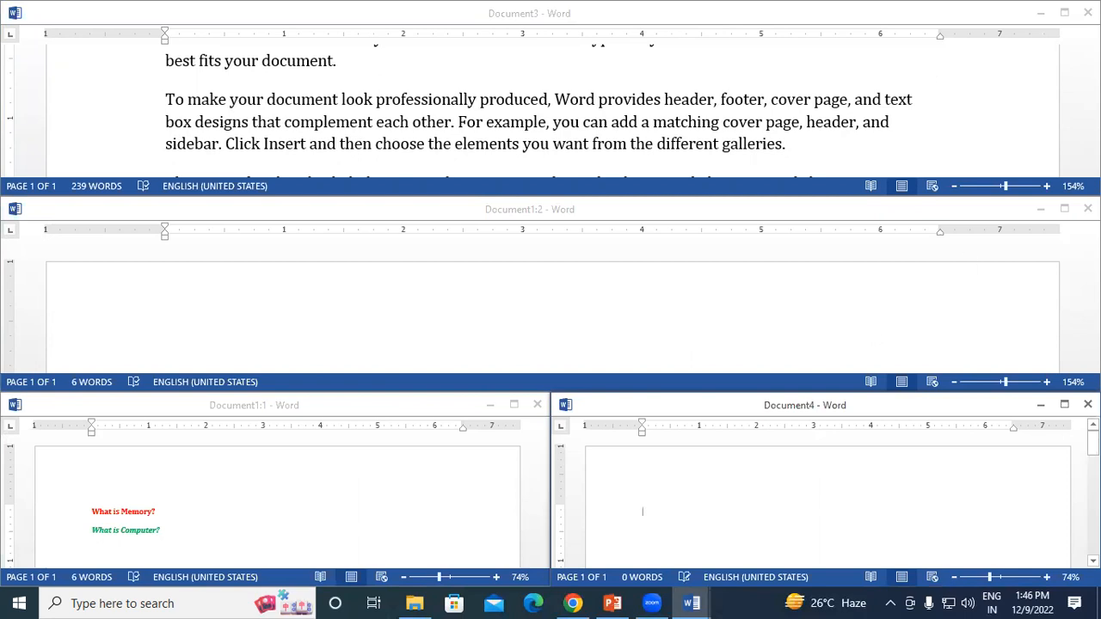
{"action": "left_click", "coordinate": [1065, 14]}
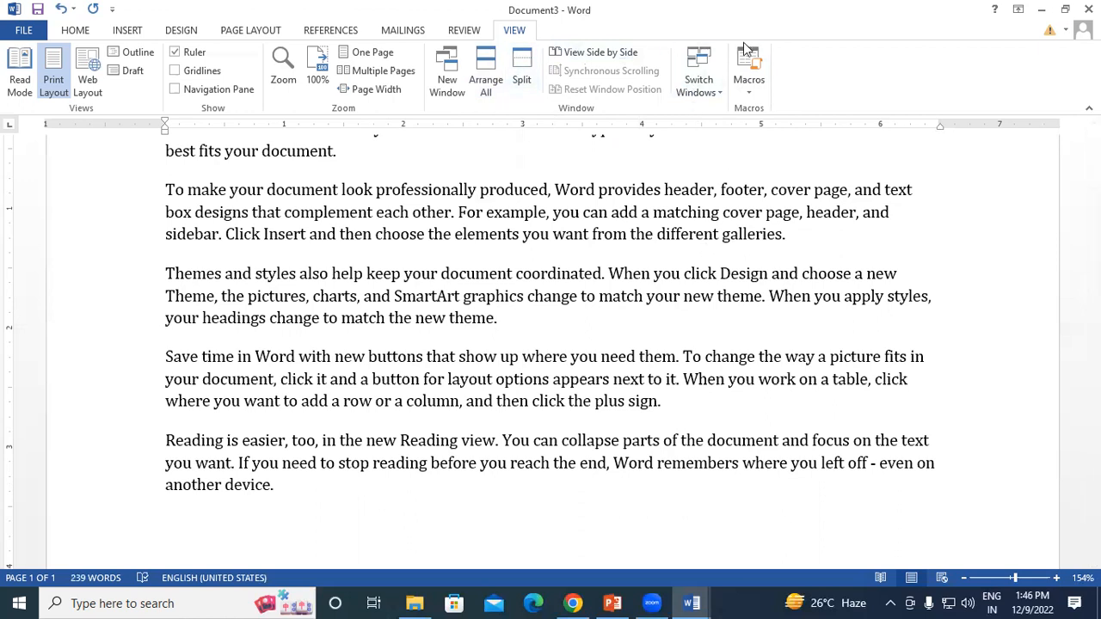
Step: Place the cursor on a new line below Document3's last paragraph, and bring up the blank Document4 window maximized
{"action": "scroll", "coordinate": [376, 470], "scroll_direction": "down", "scroll_amount": 5}
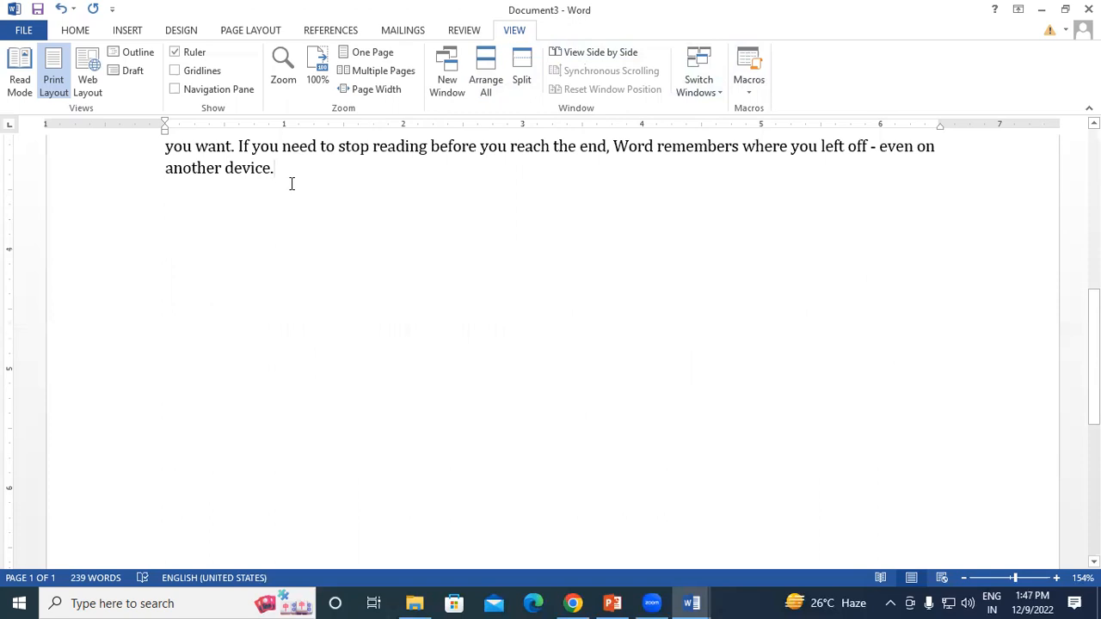
{"action": "key", "text": "Return"}
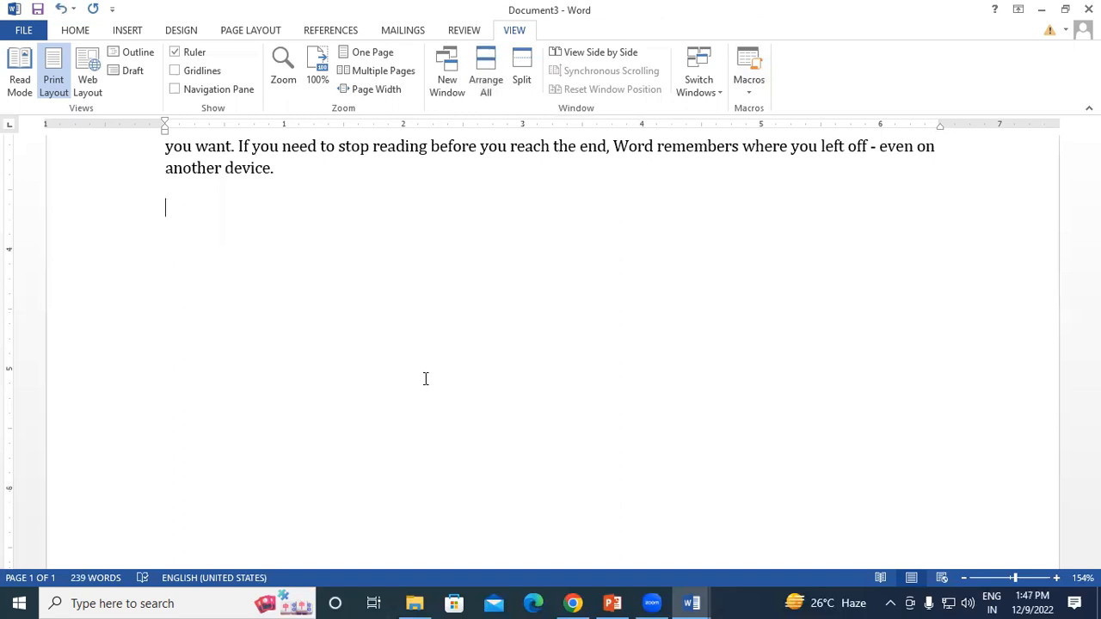
{"action": "left_click", "coordinate": [703, 601]}
{"action": "left_click", "coordinate": [955, 533]}
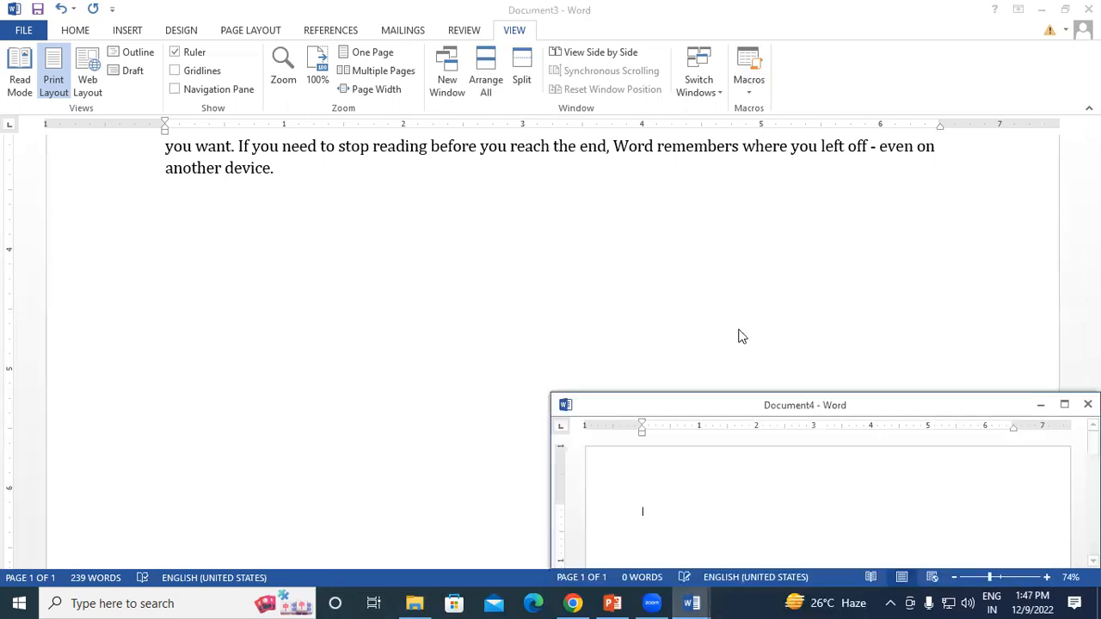
{"action": "left_click", "coordinate": [852, 221]}
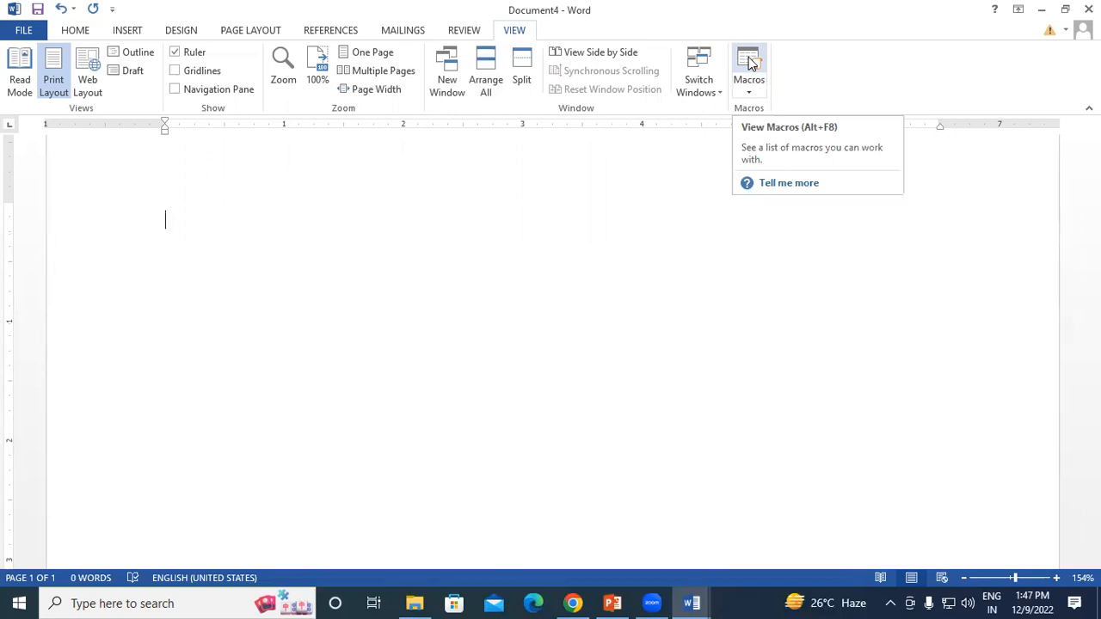
Step: Set up a recording for Macro1, stored in All Documents (Normal.dotm), and assign F3 as its keyboard shortcut
{"action": "left_click", "coordinate": [752, 93]}
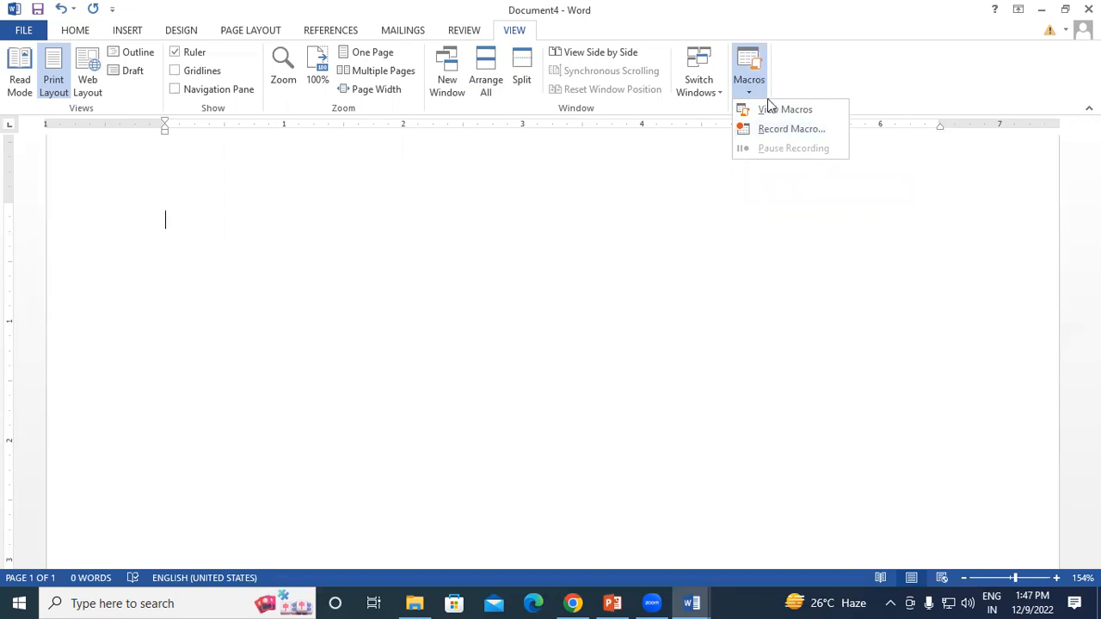
{"action": "left_click", "coordinate": [789, 129]}
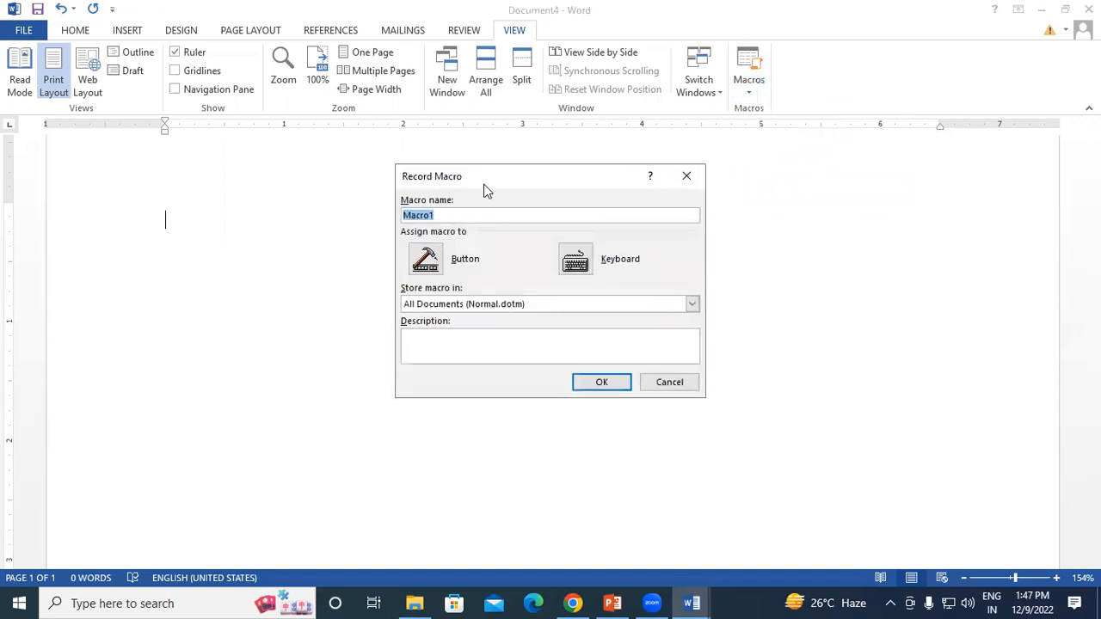
{"action": "left_click_drag", "start_coordinate": [484, 189], "coordinate": [521, 132]}
{"action": "left_click", "coordinate": [614, 203]}
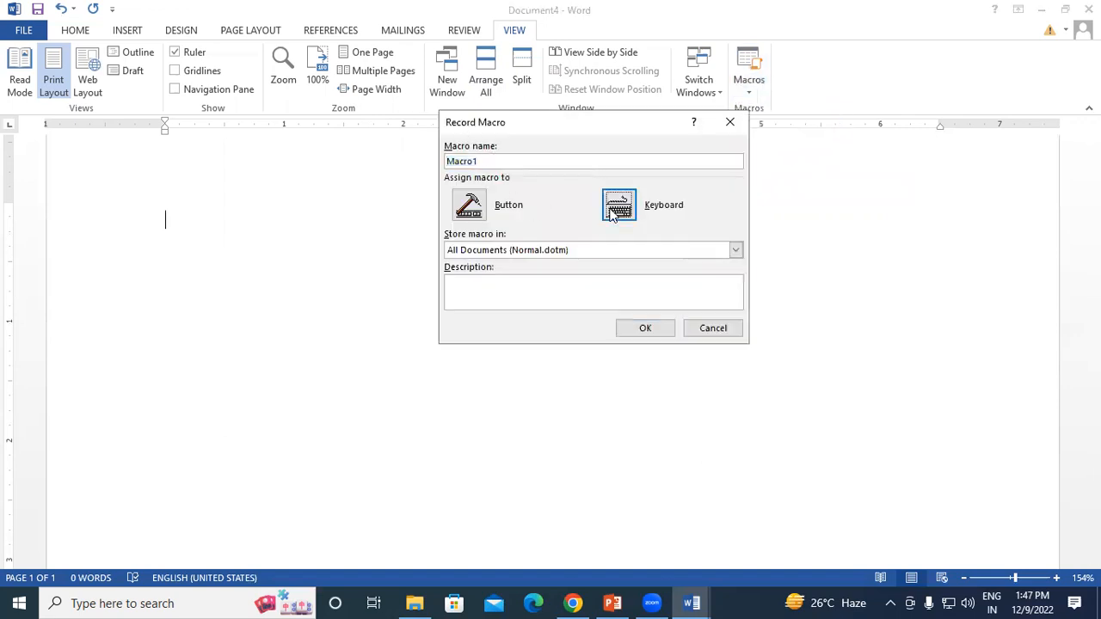
{"action": "left_click_drag", "start_coordinate": [465, 116], "coordinate": [534, 73]}
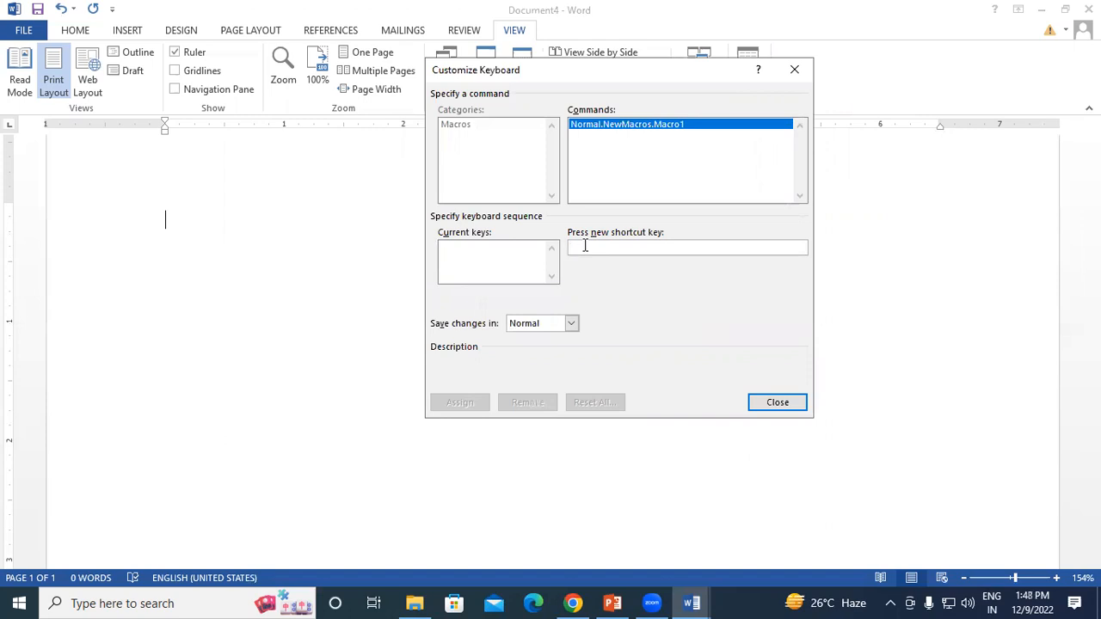
{"action": "key", "text": "F3"}
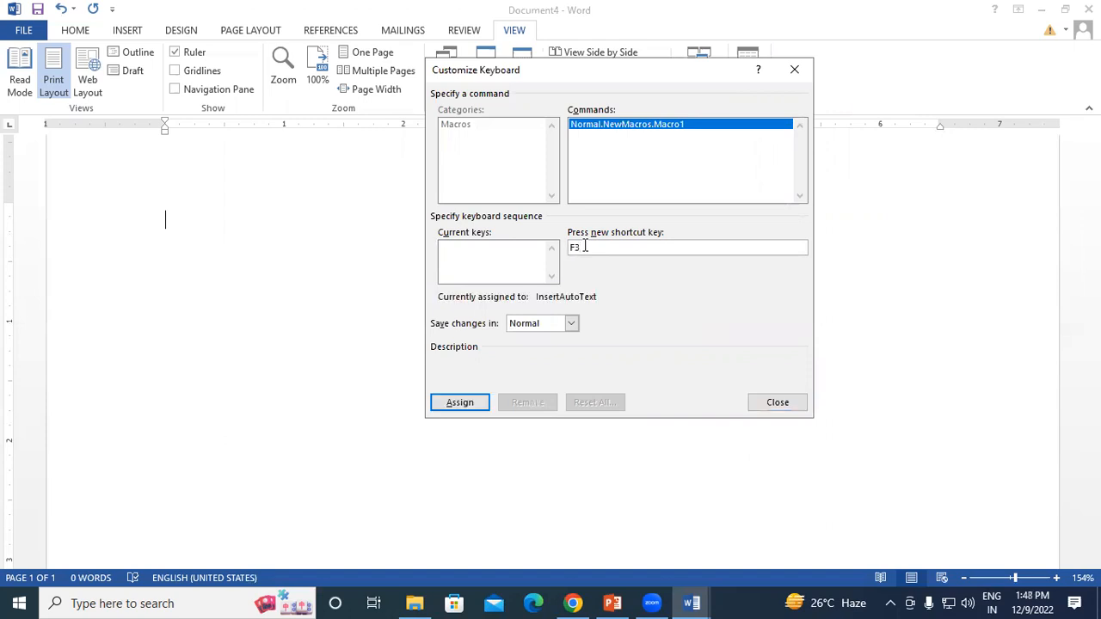
{"action": "left_click", "coordinate": [469, 403]}
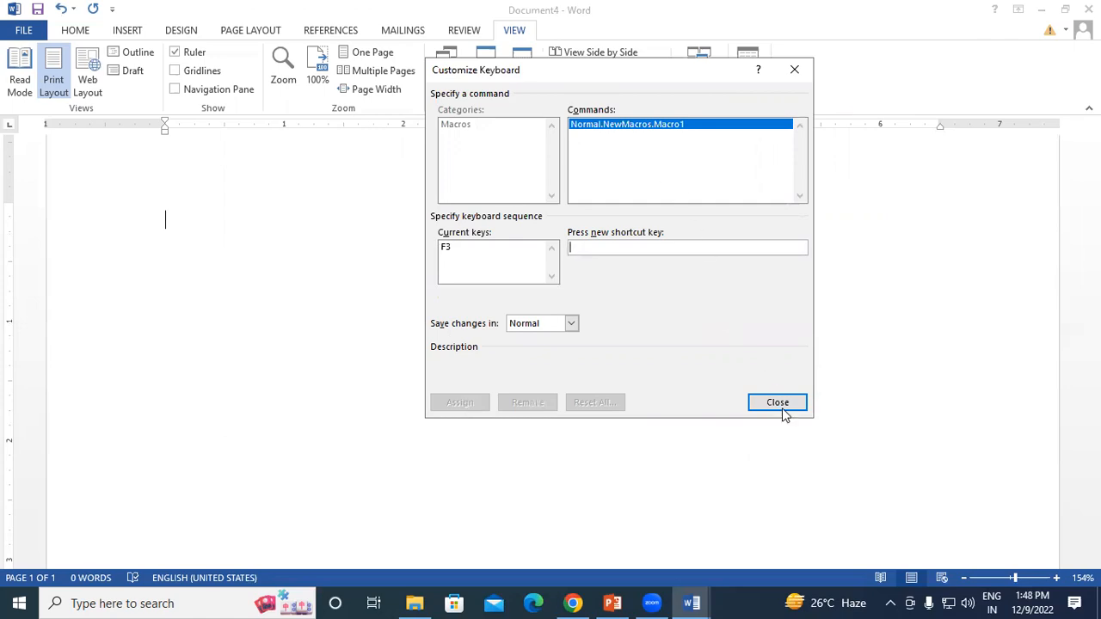